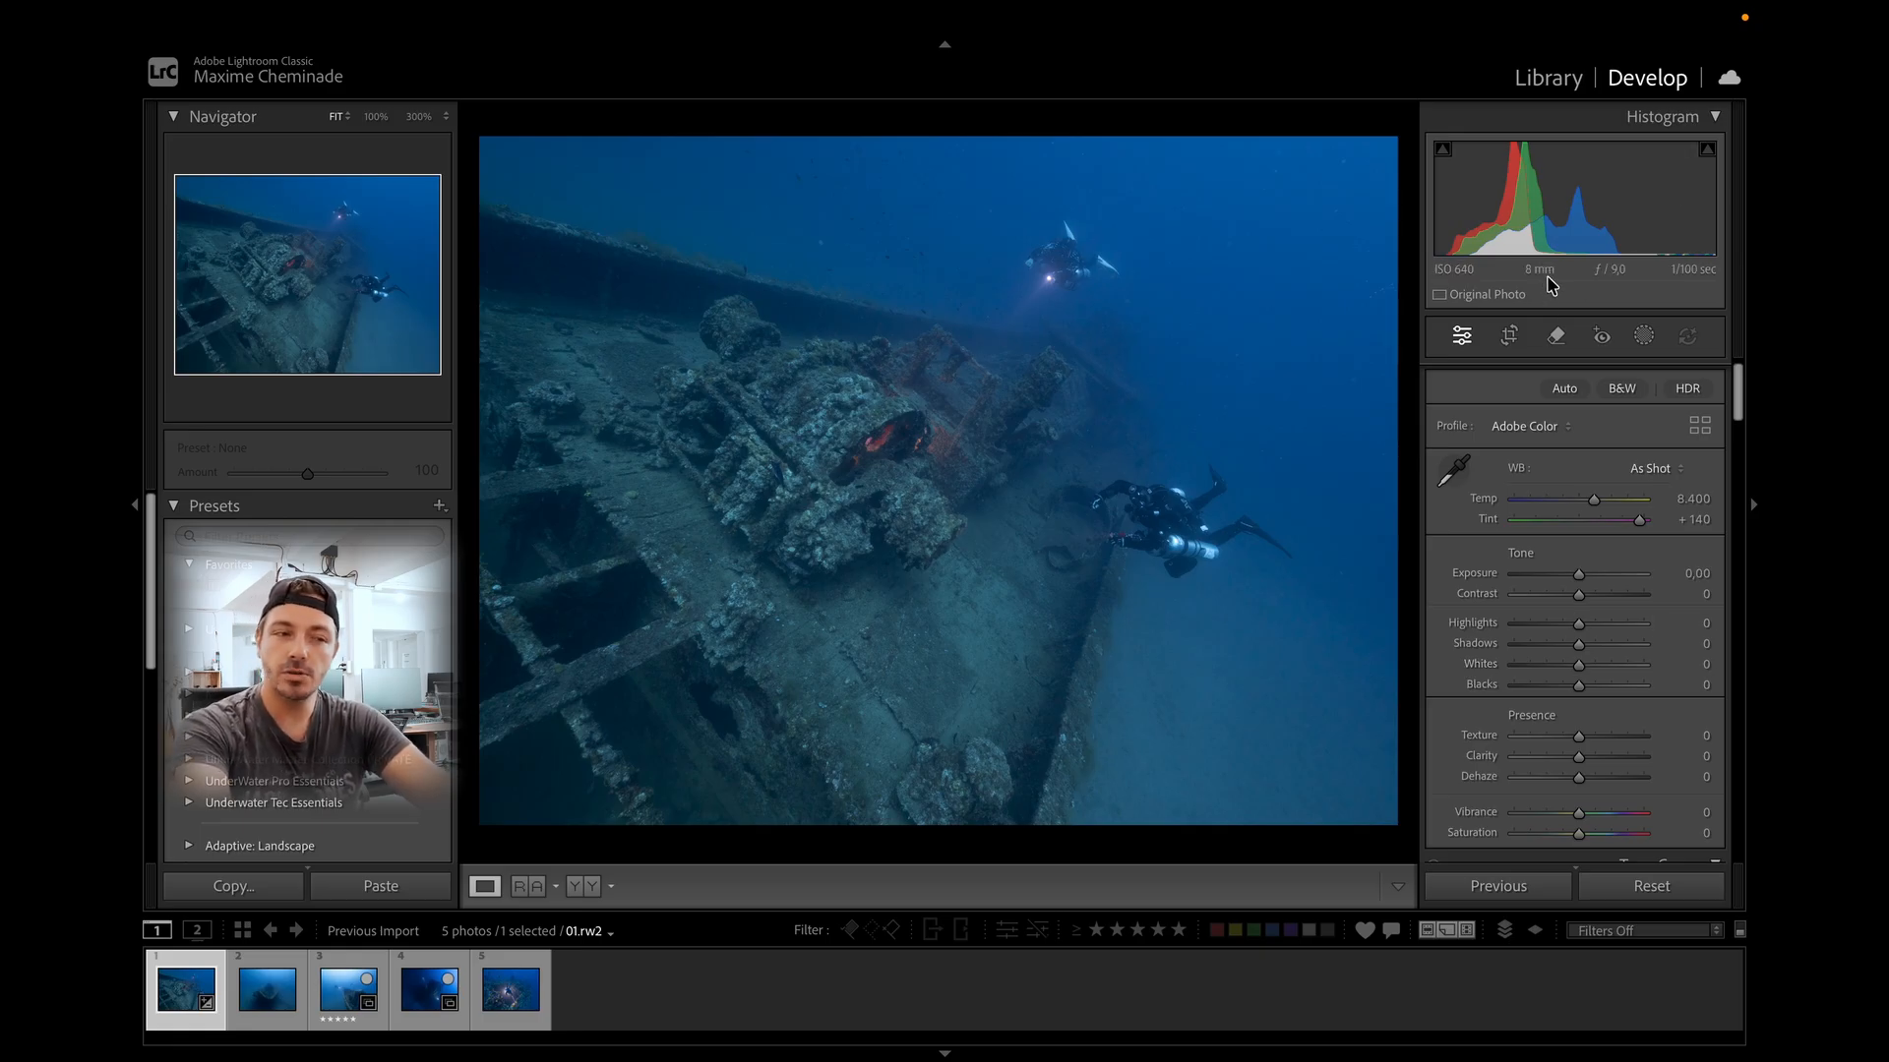
Experiment with exposure, pushing it to +5.00 with the clipping warning overlay turned on.
{"action": "left_click_drag", "start_coordinate": [1579, 575], "coordinate": [1433, 577]}
{"action": "double_click", "coordinate": [1466, 575]}
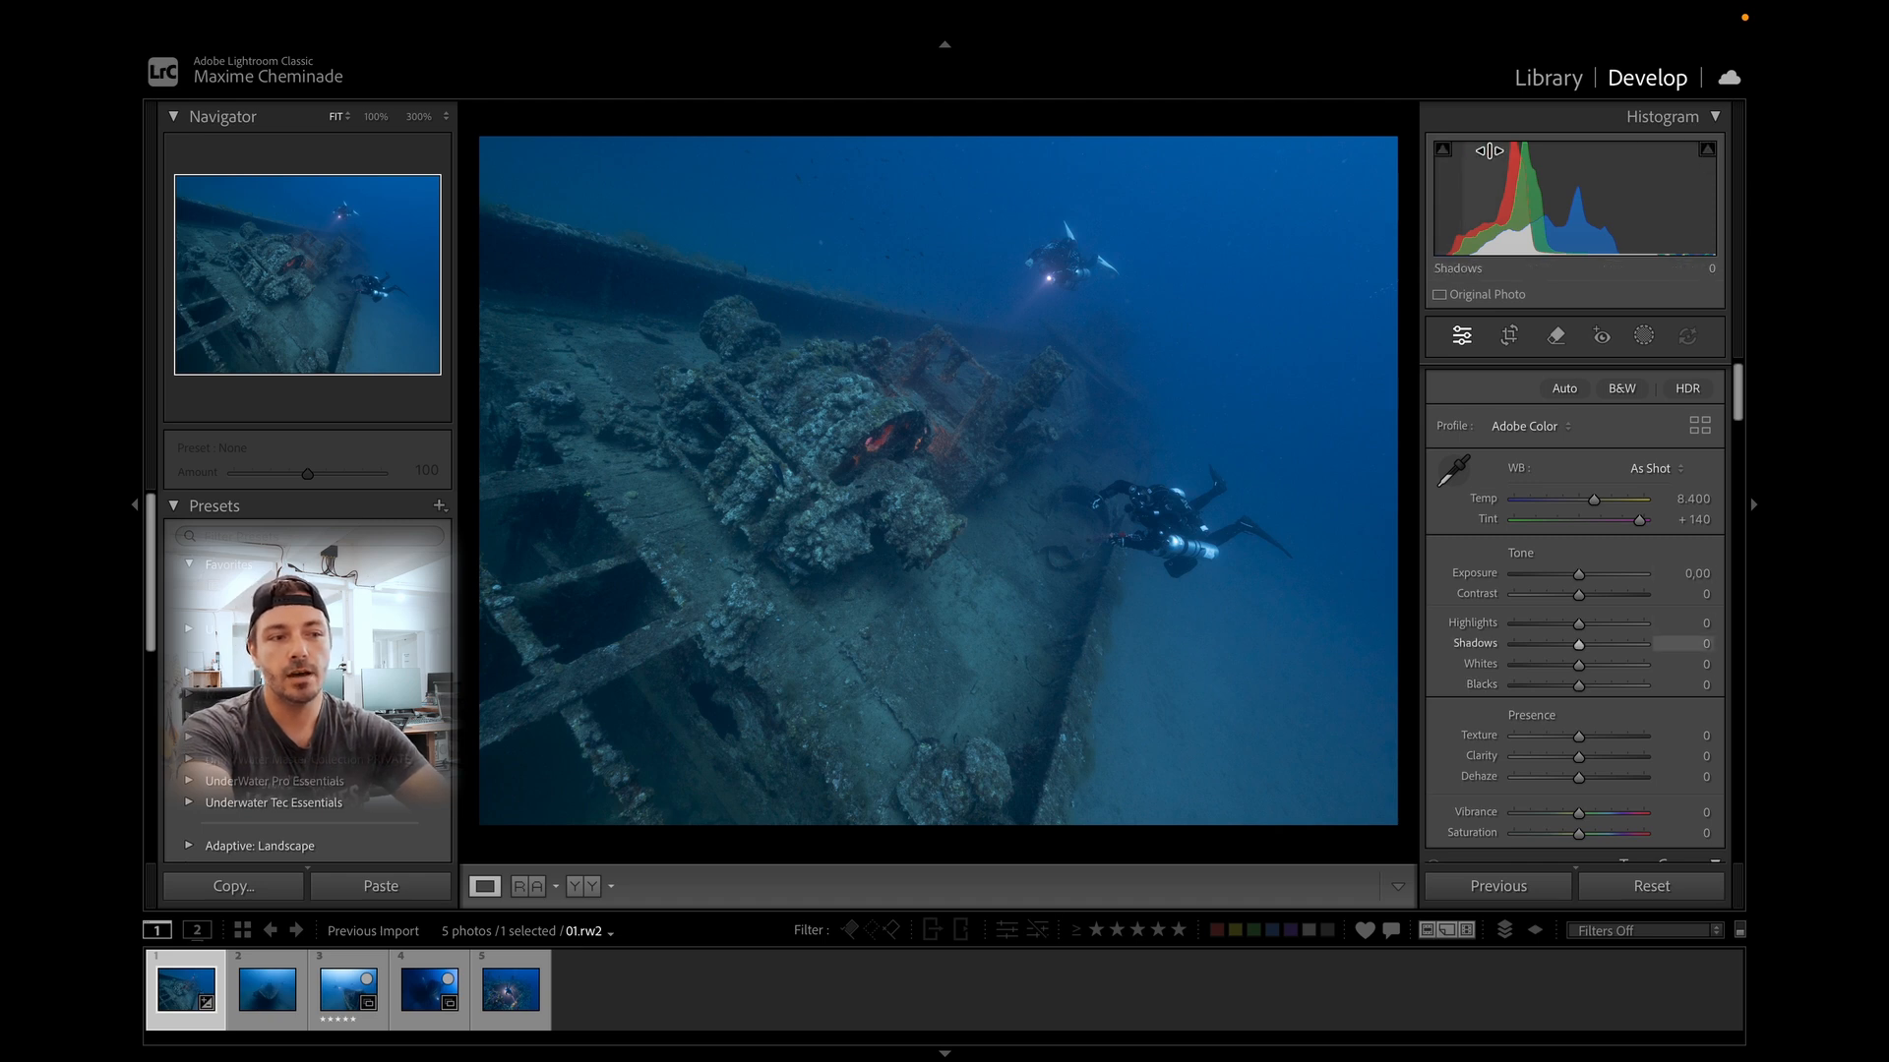
{"action": "left_click_drag", "start_coordinate": [1579, 574], "coordinate": [1652, 491]}
{"action": "key", "text": "j"}
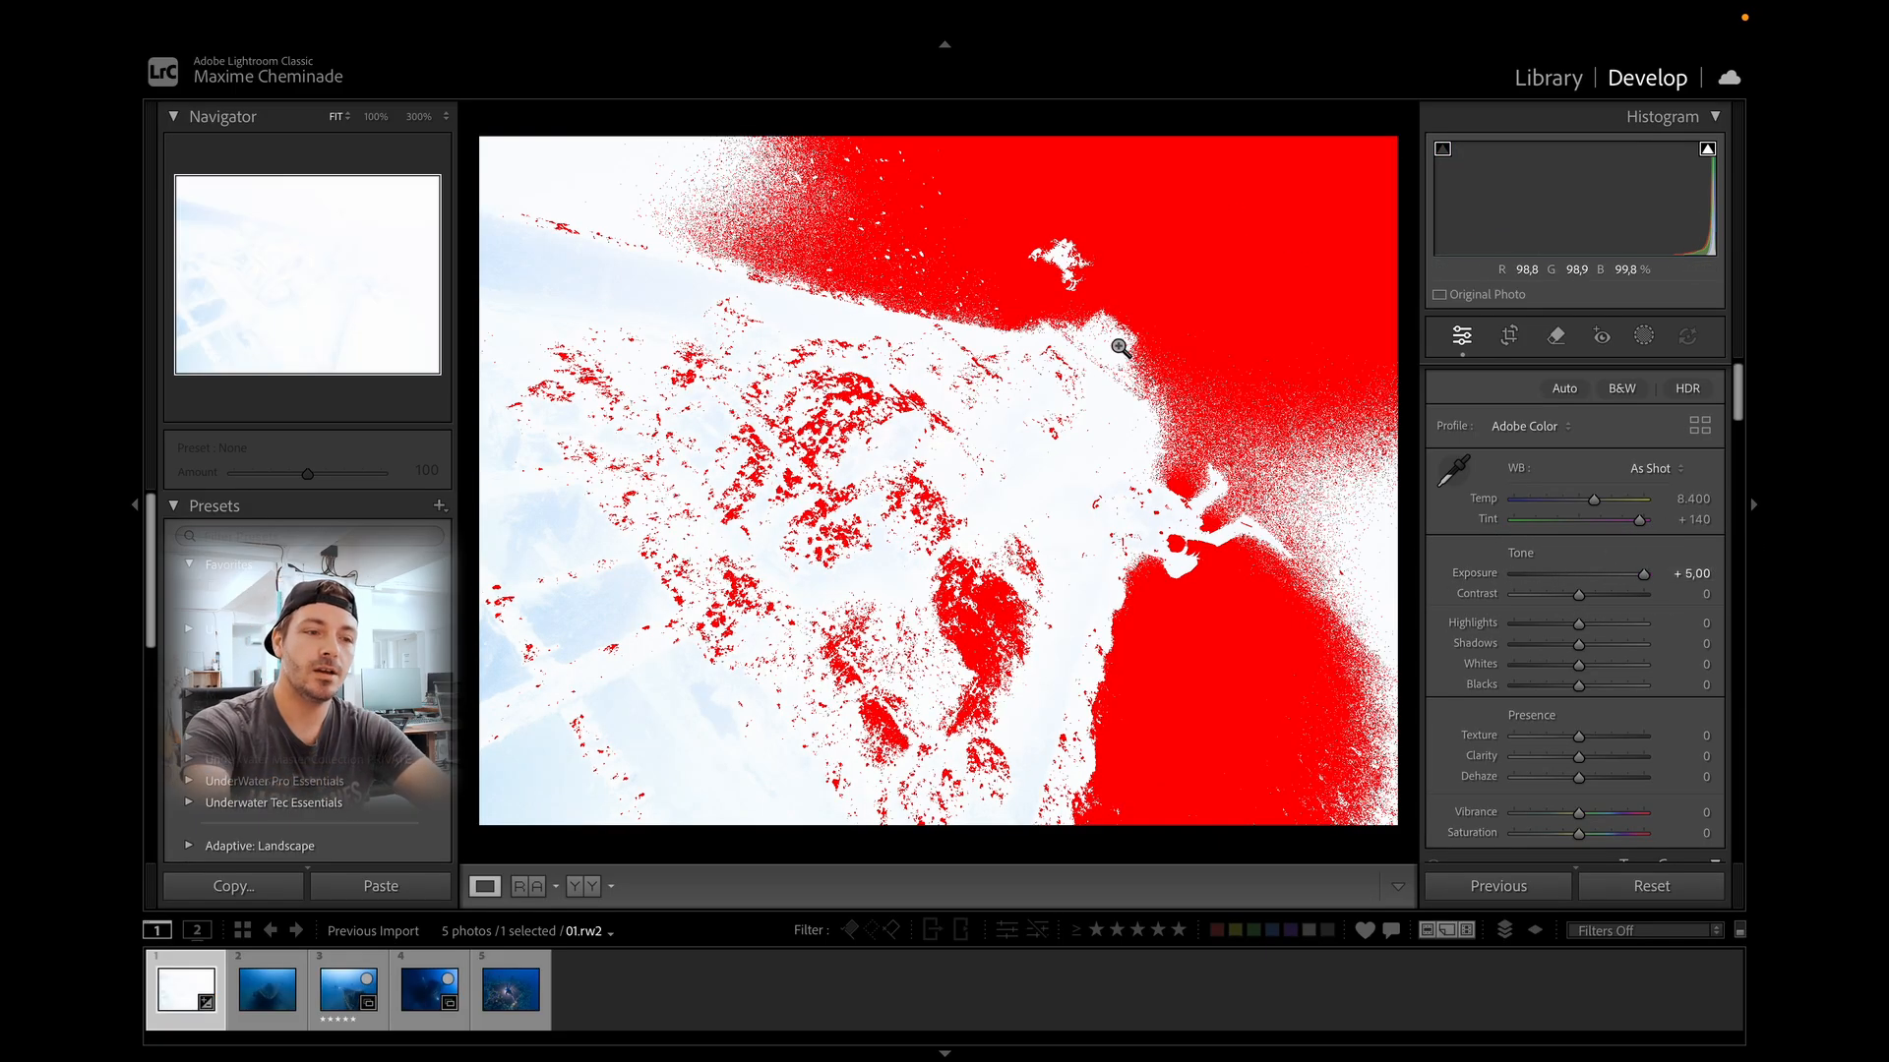
Drop Exposure to −5.00 and Blacks to −100, then reset both sliders.
{"action": "left_click_drag", "start_coordinate": [1643, 574], "coordinate": [1506, 592]}
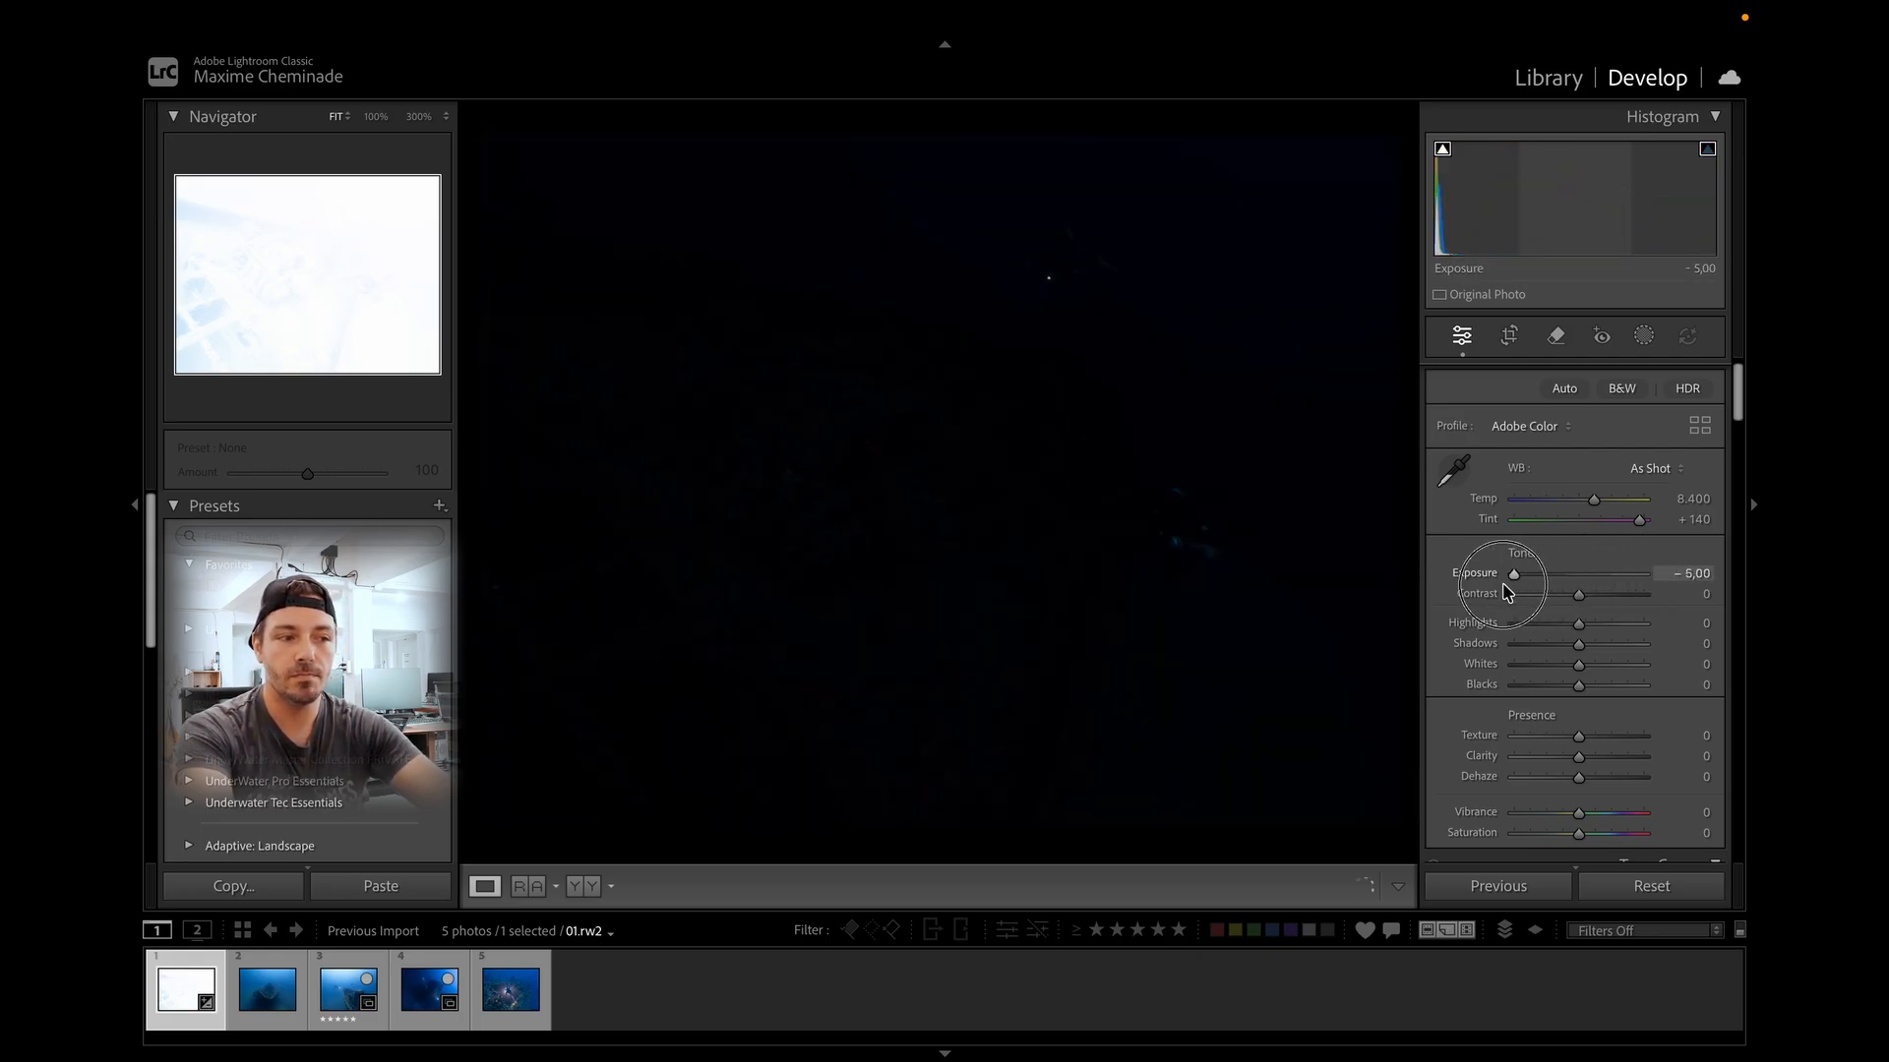
{"action": "left_click_drag", "start_coordinate": [1578, 685], "coordinate": [1522, 687]}
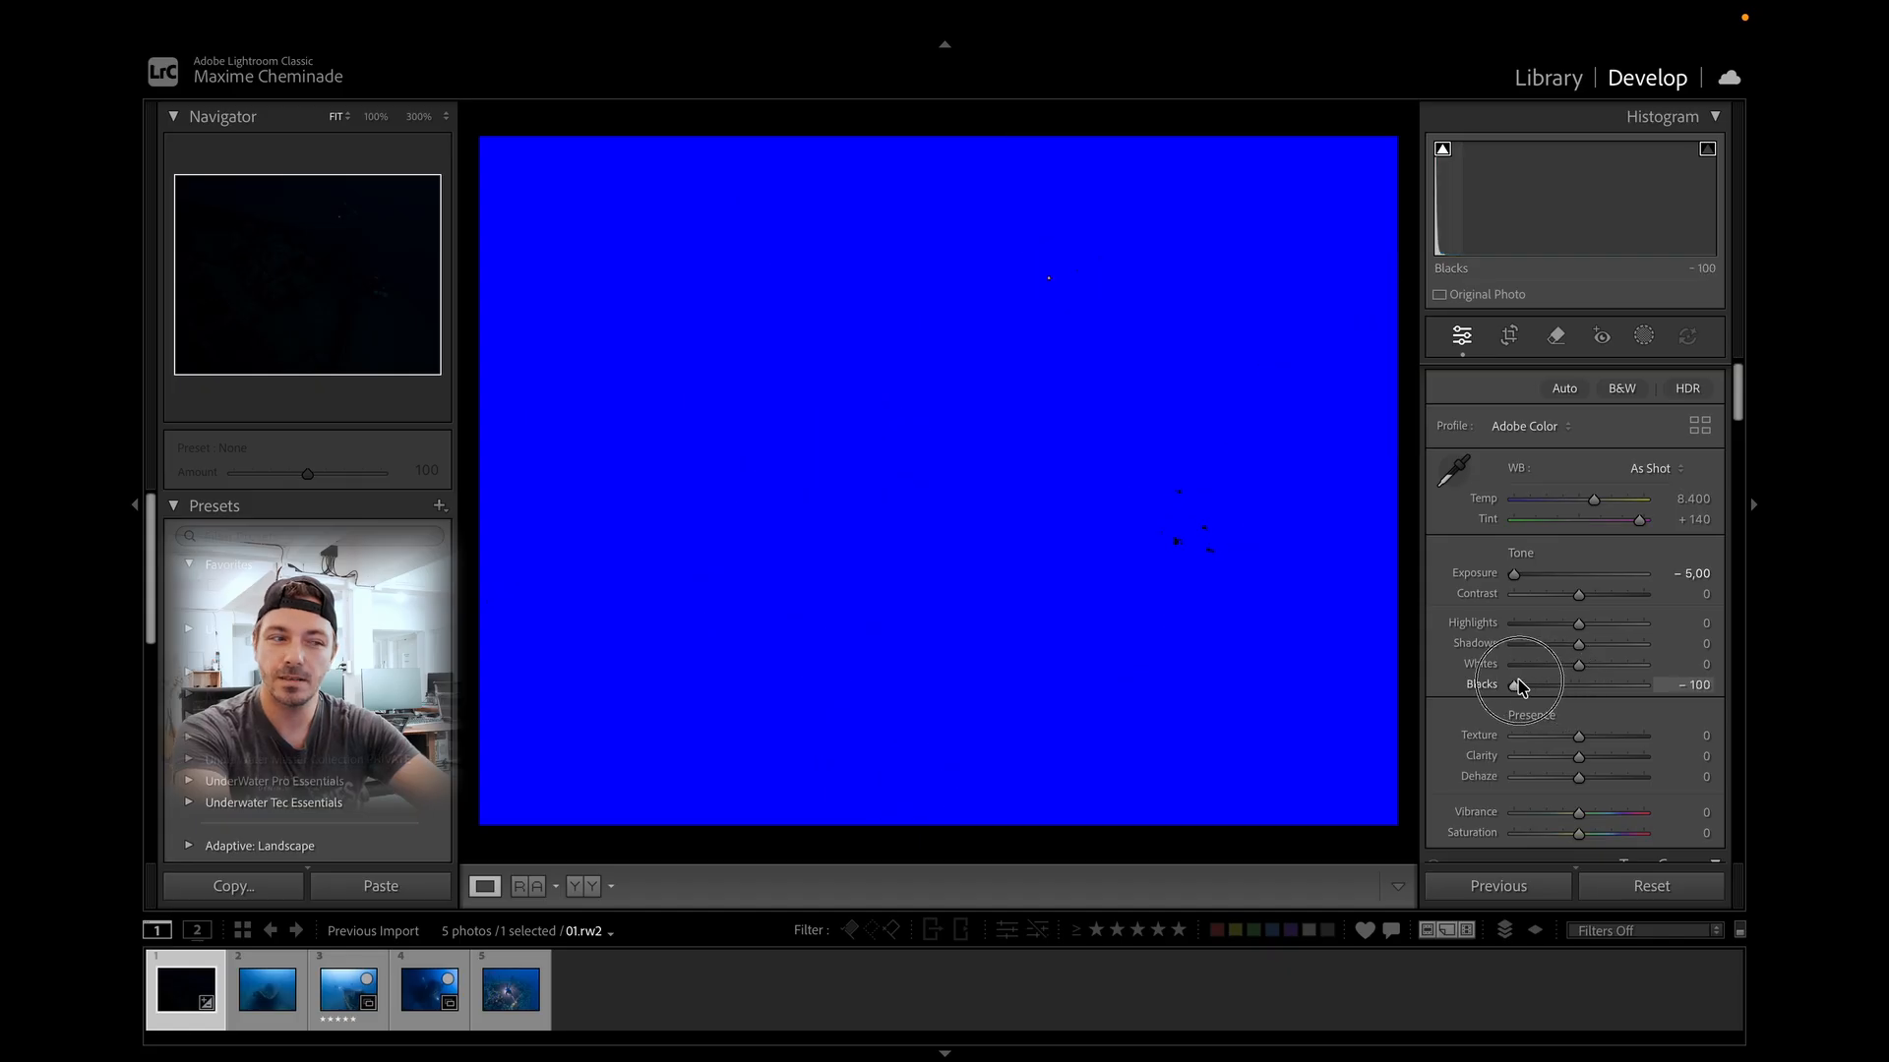
{"action": "double_click", "coordinate": [1488, 684]}
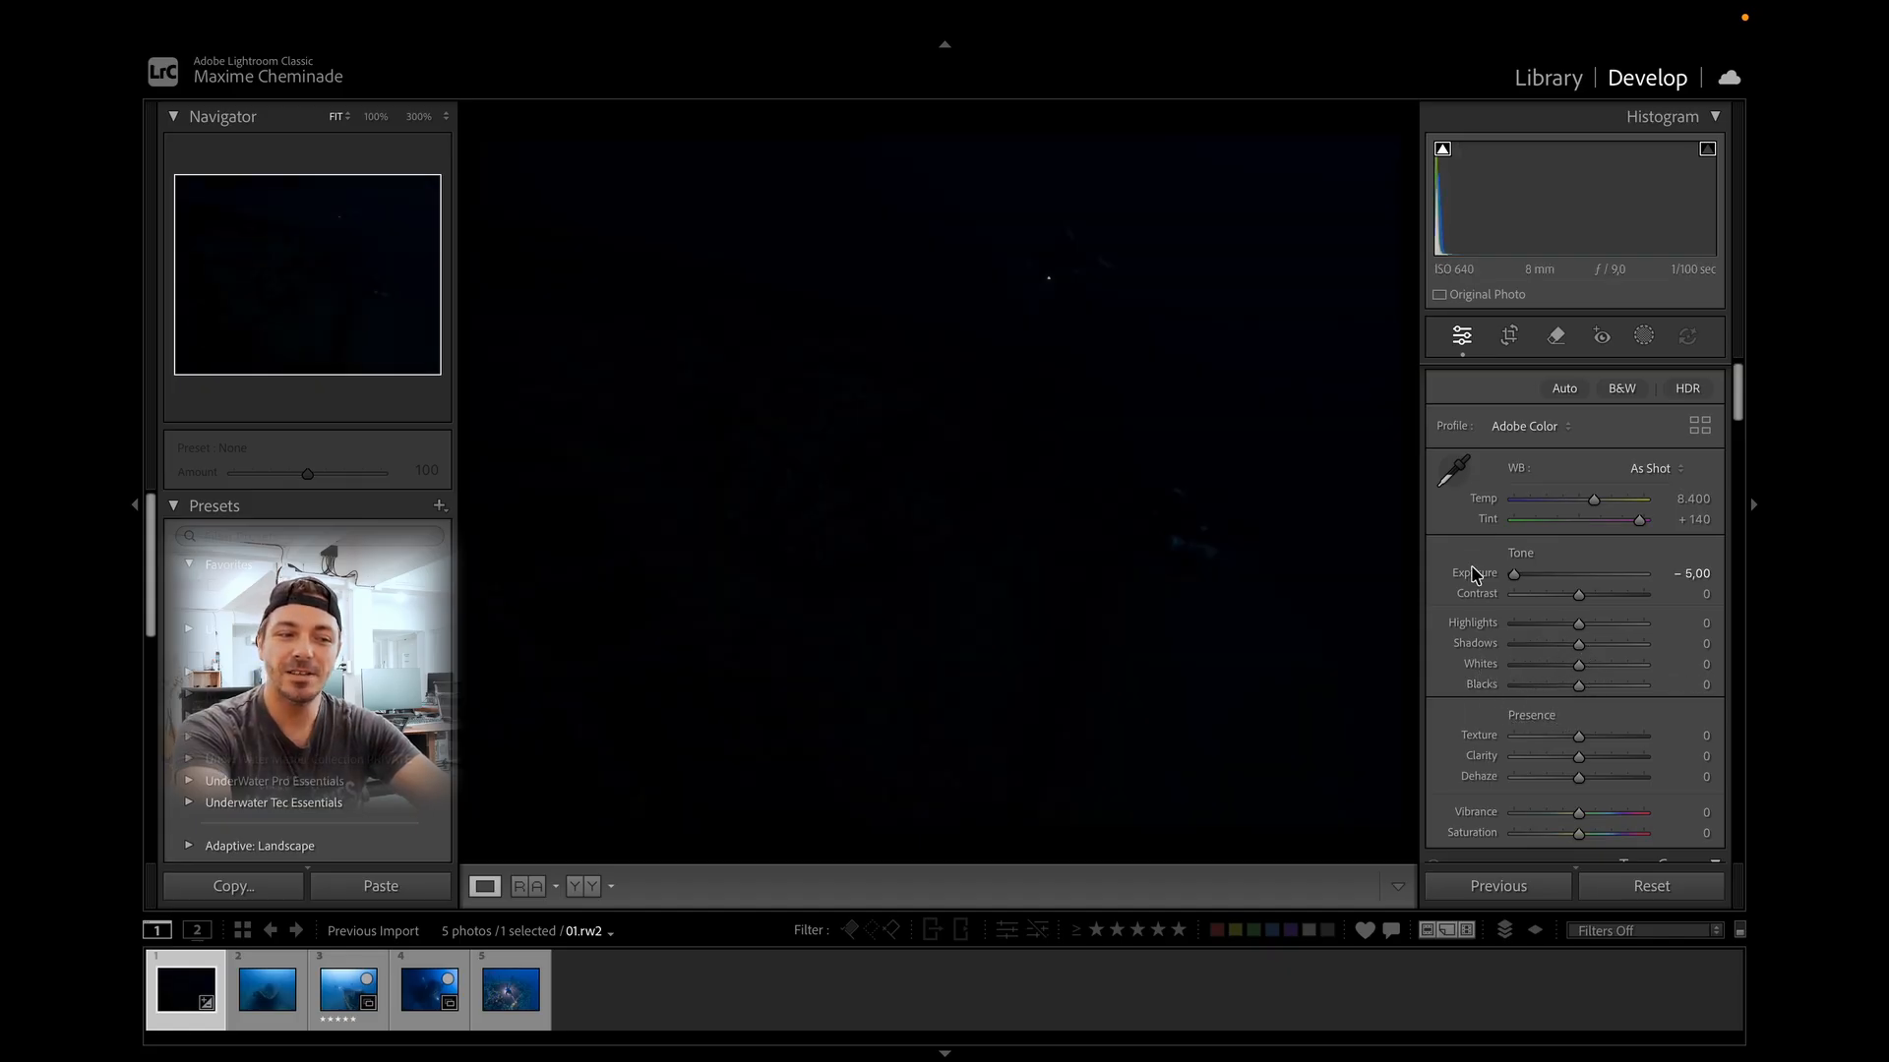
{"action": "double_click", "coordinate": [1475, 573]}
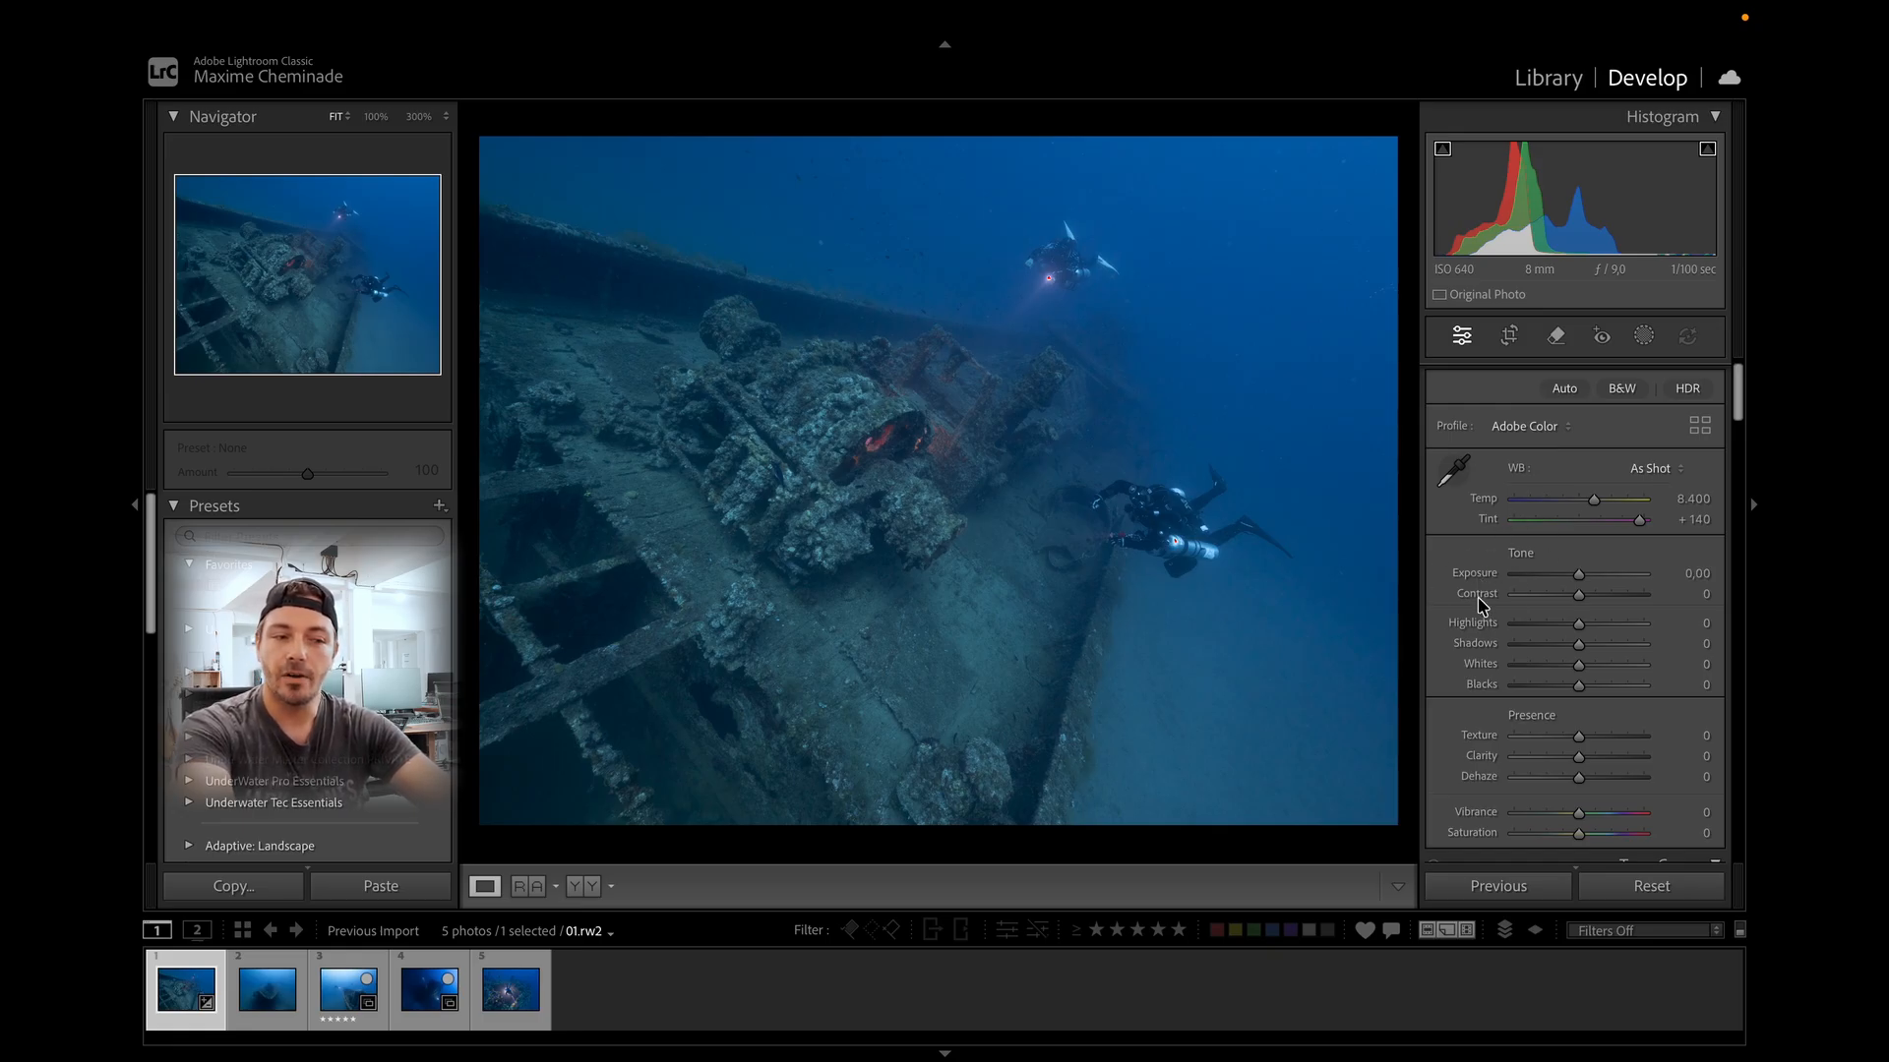
Try lowering exposure and resetting it, then raising the temperature to 50,000.
{"action": "left_click_drag", "start_coordinate": [1577, 574], "coordinate": [1510, 575]}
{"action": "double_click", "coordinate": [1476, 573]}
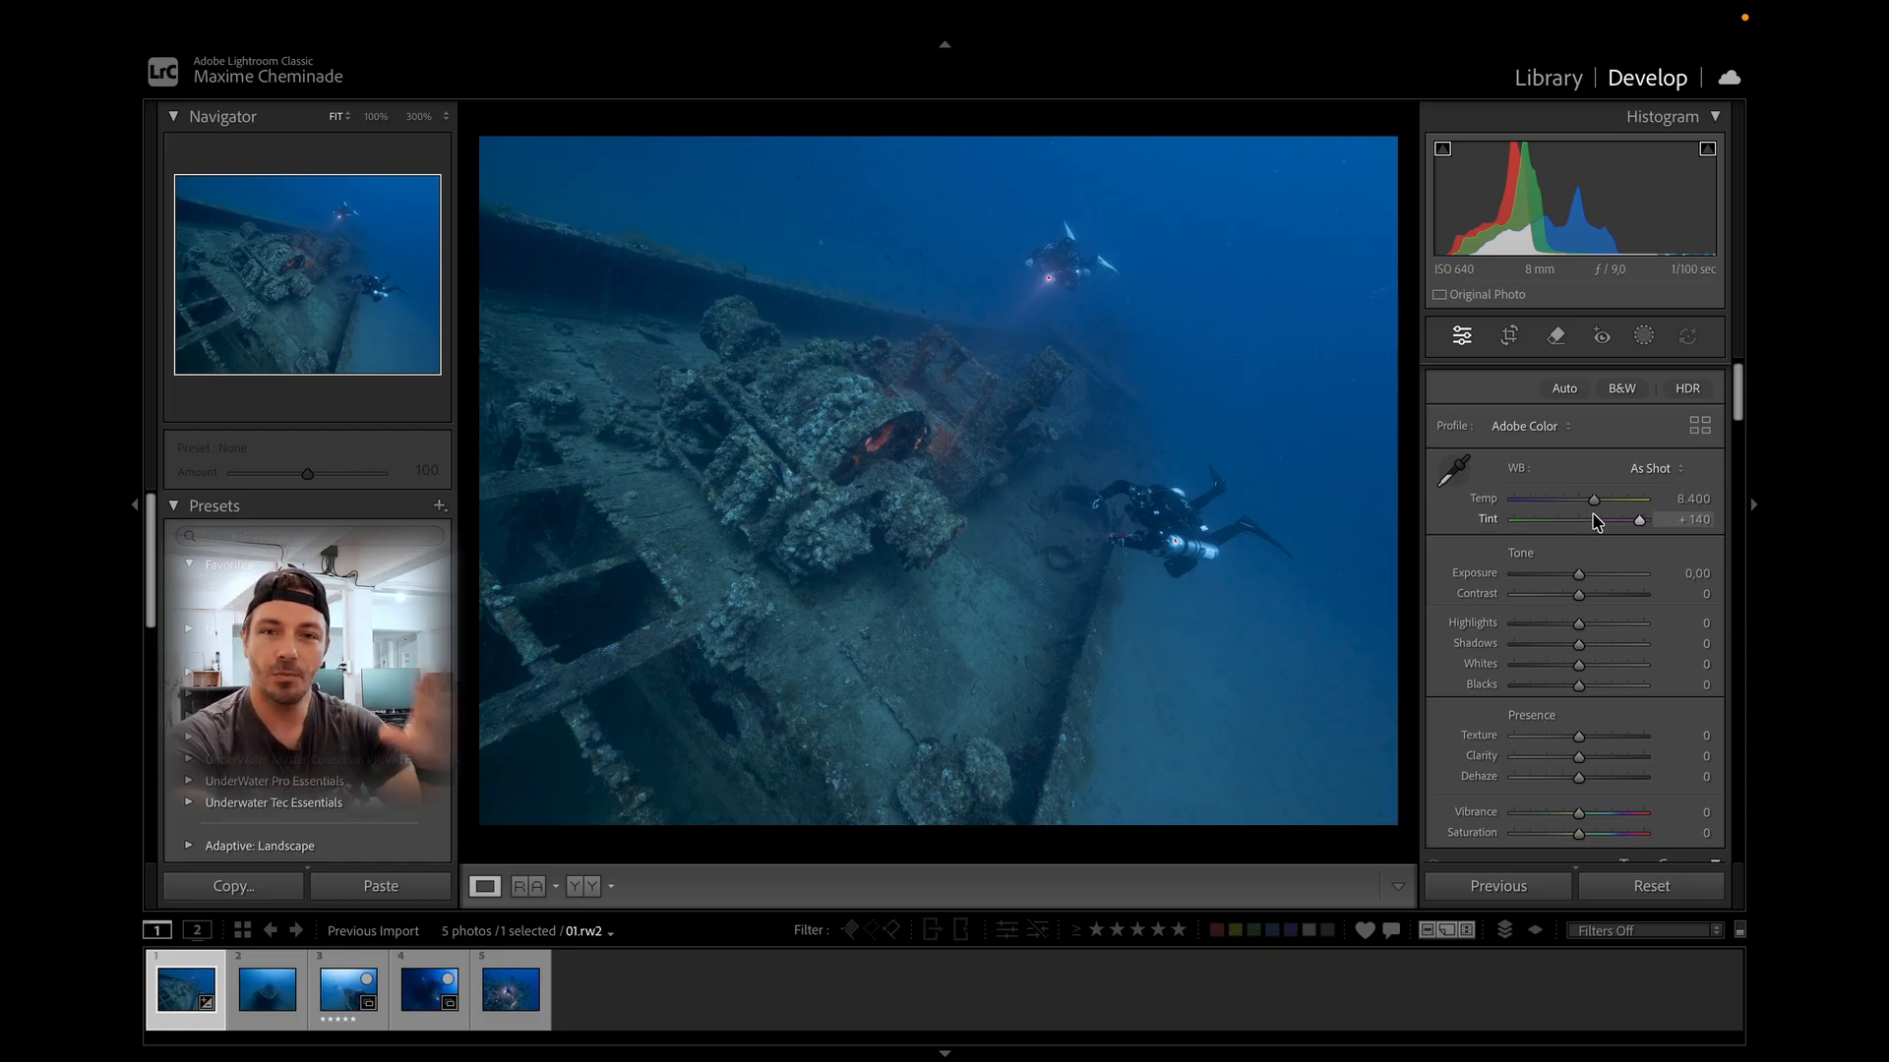
{"action": "left_click_drag", "start_coordinate": [1594, 506], "coordinate": [1676, 516]}
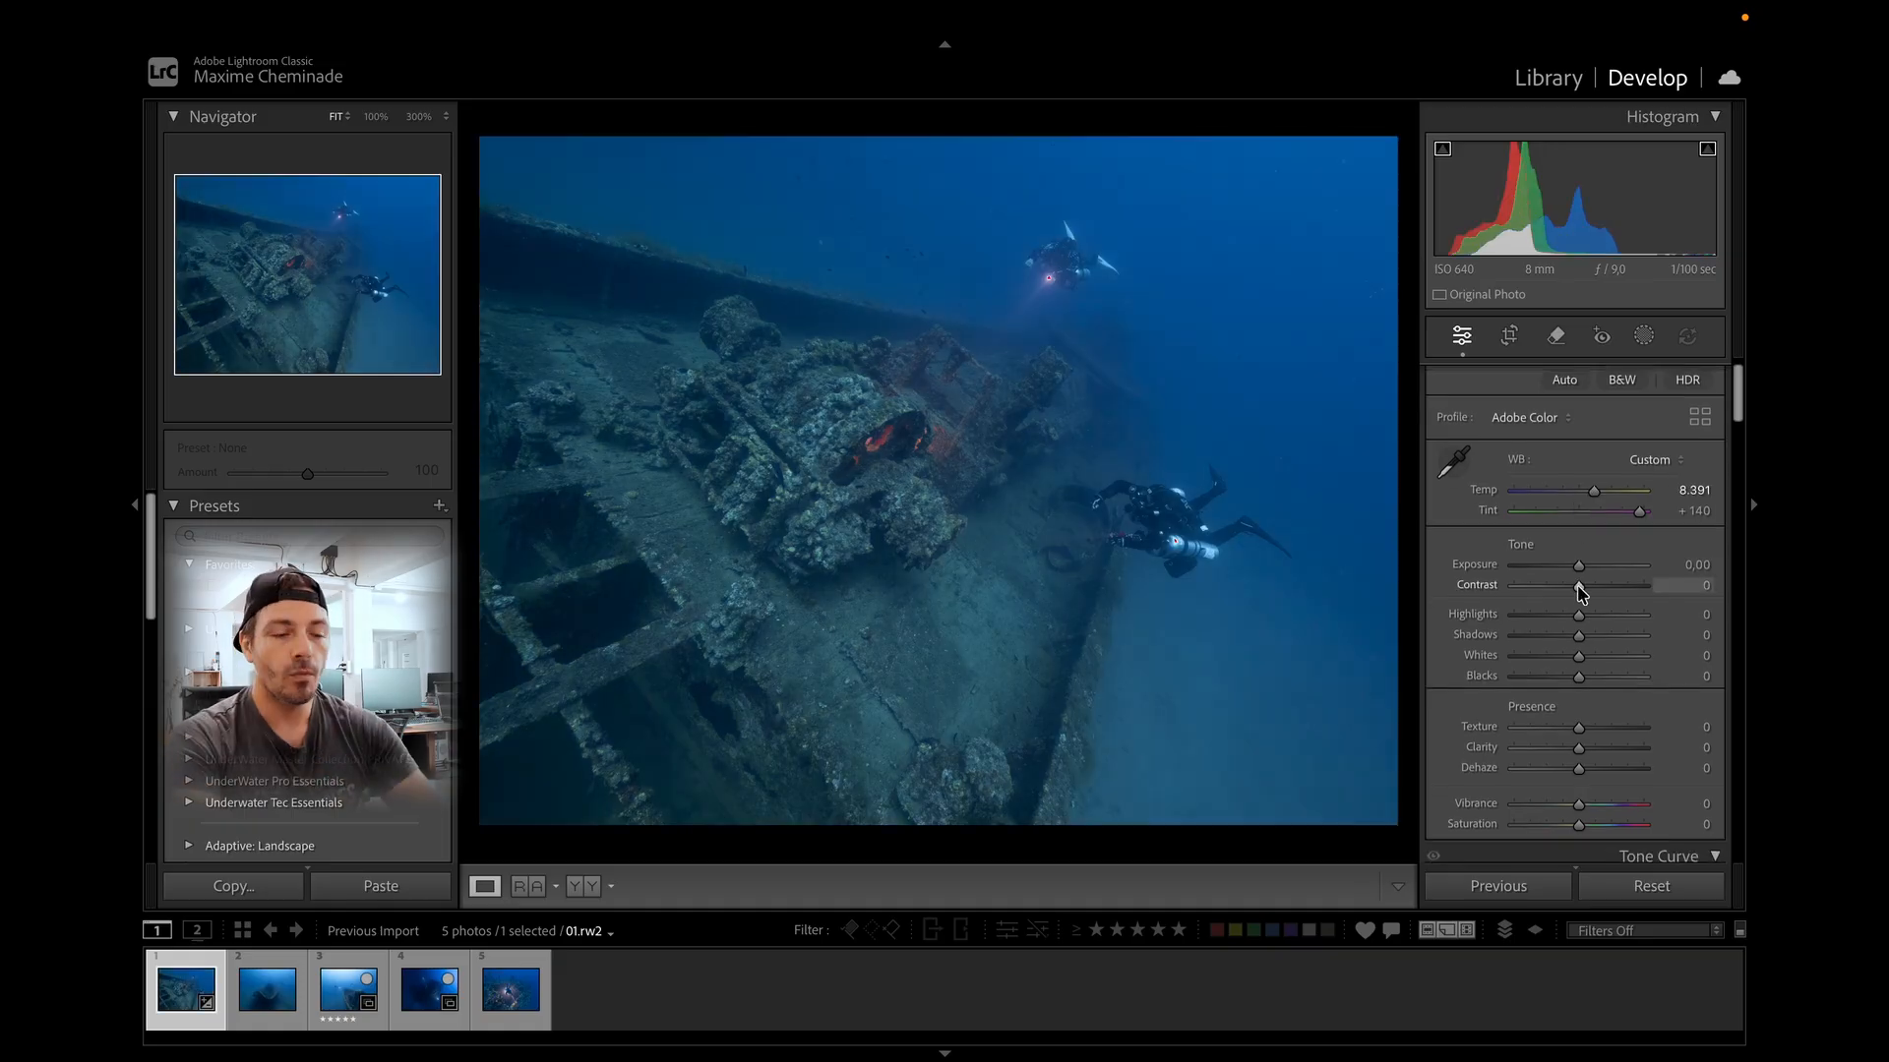
Set Exposure to +0.30 and Contrast to +39.
{"action": "scroll", "coordinate": [1580, 588], "scroll_direction": "down", "scroll_amount": 1}
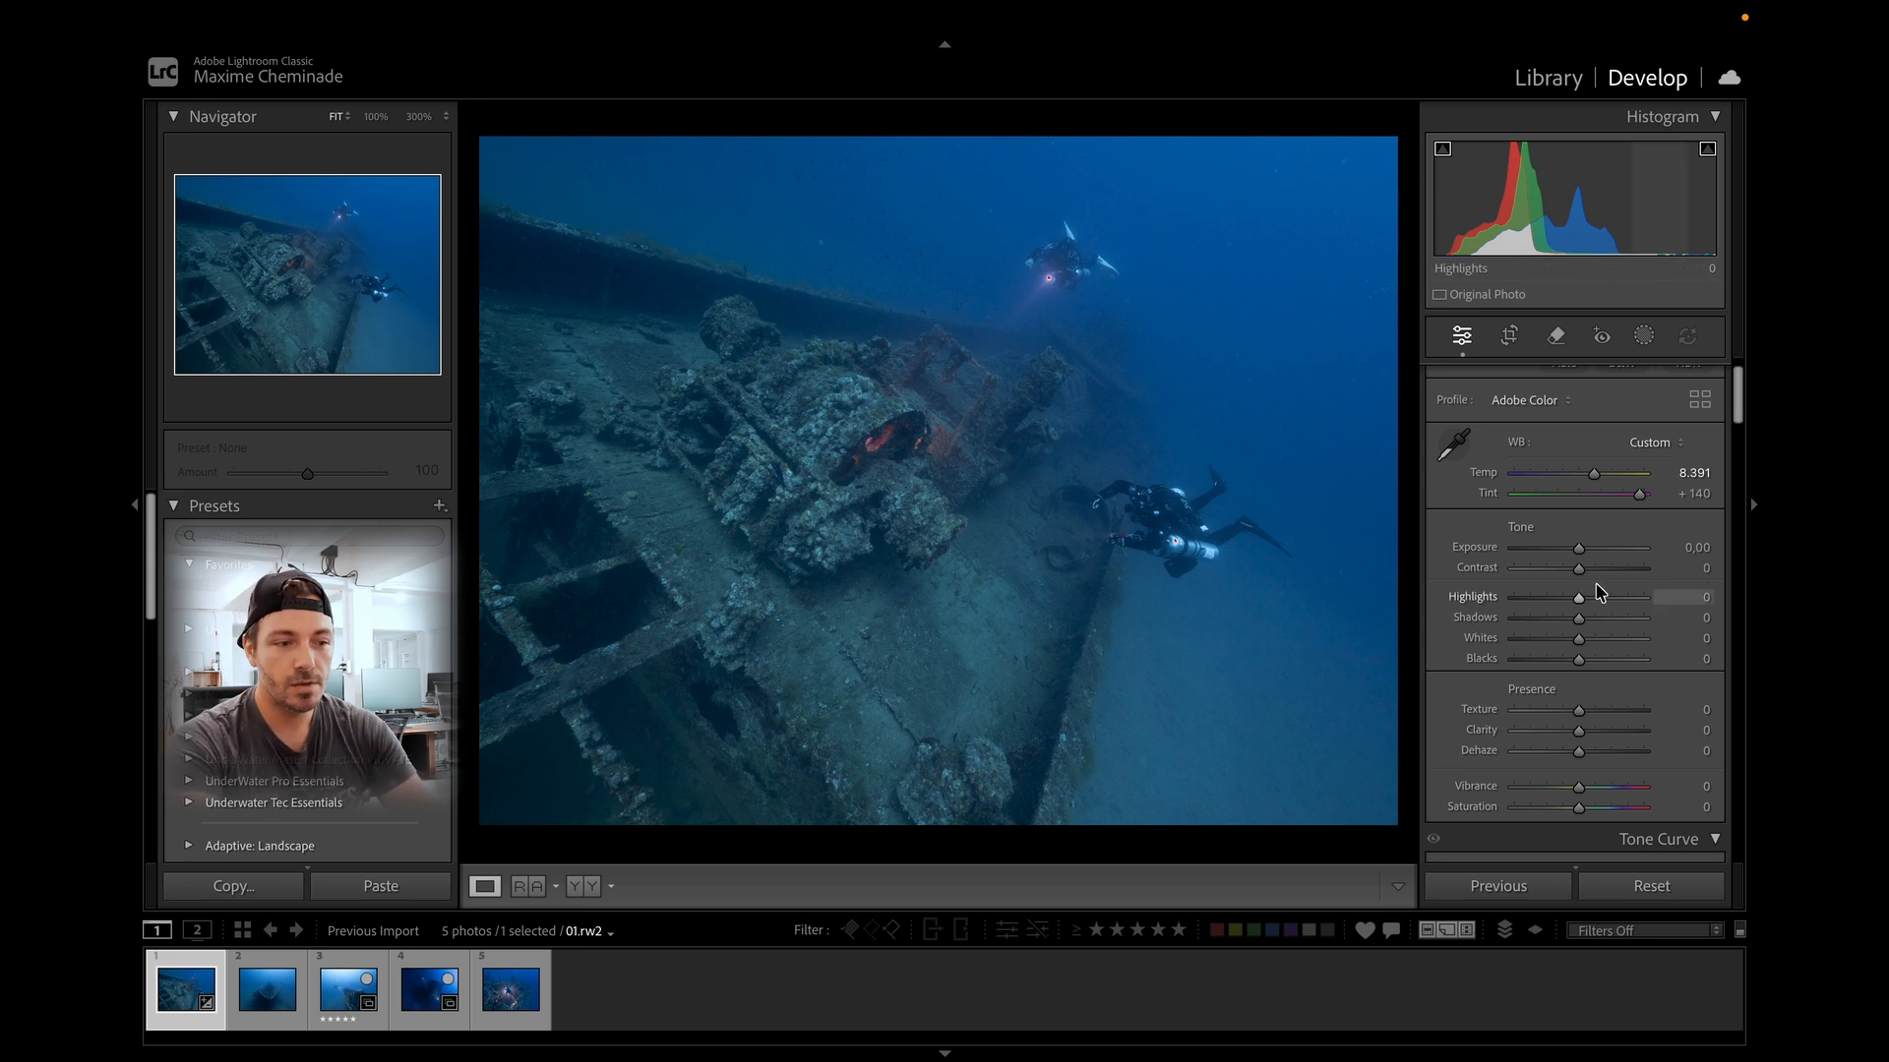
{"action": "left_click_drag", "start_coordinate": [1577, 553], "coordinate": [1581, 553]}
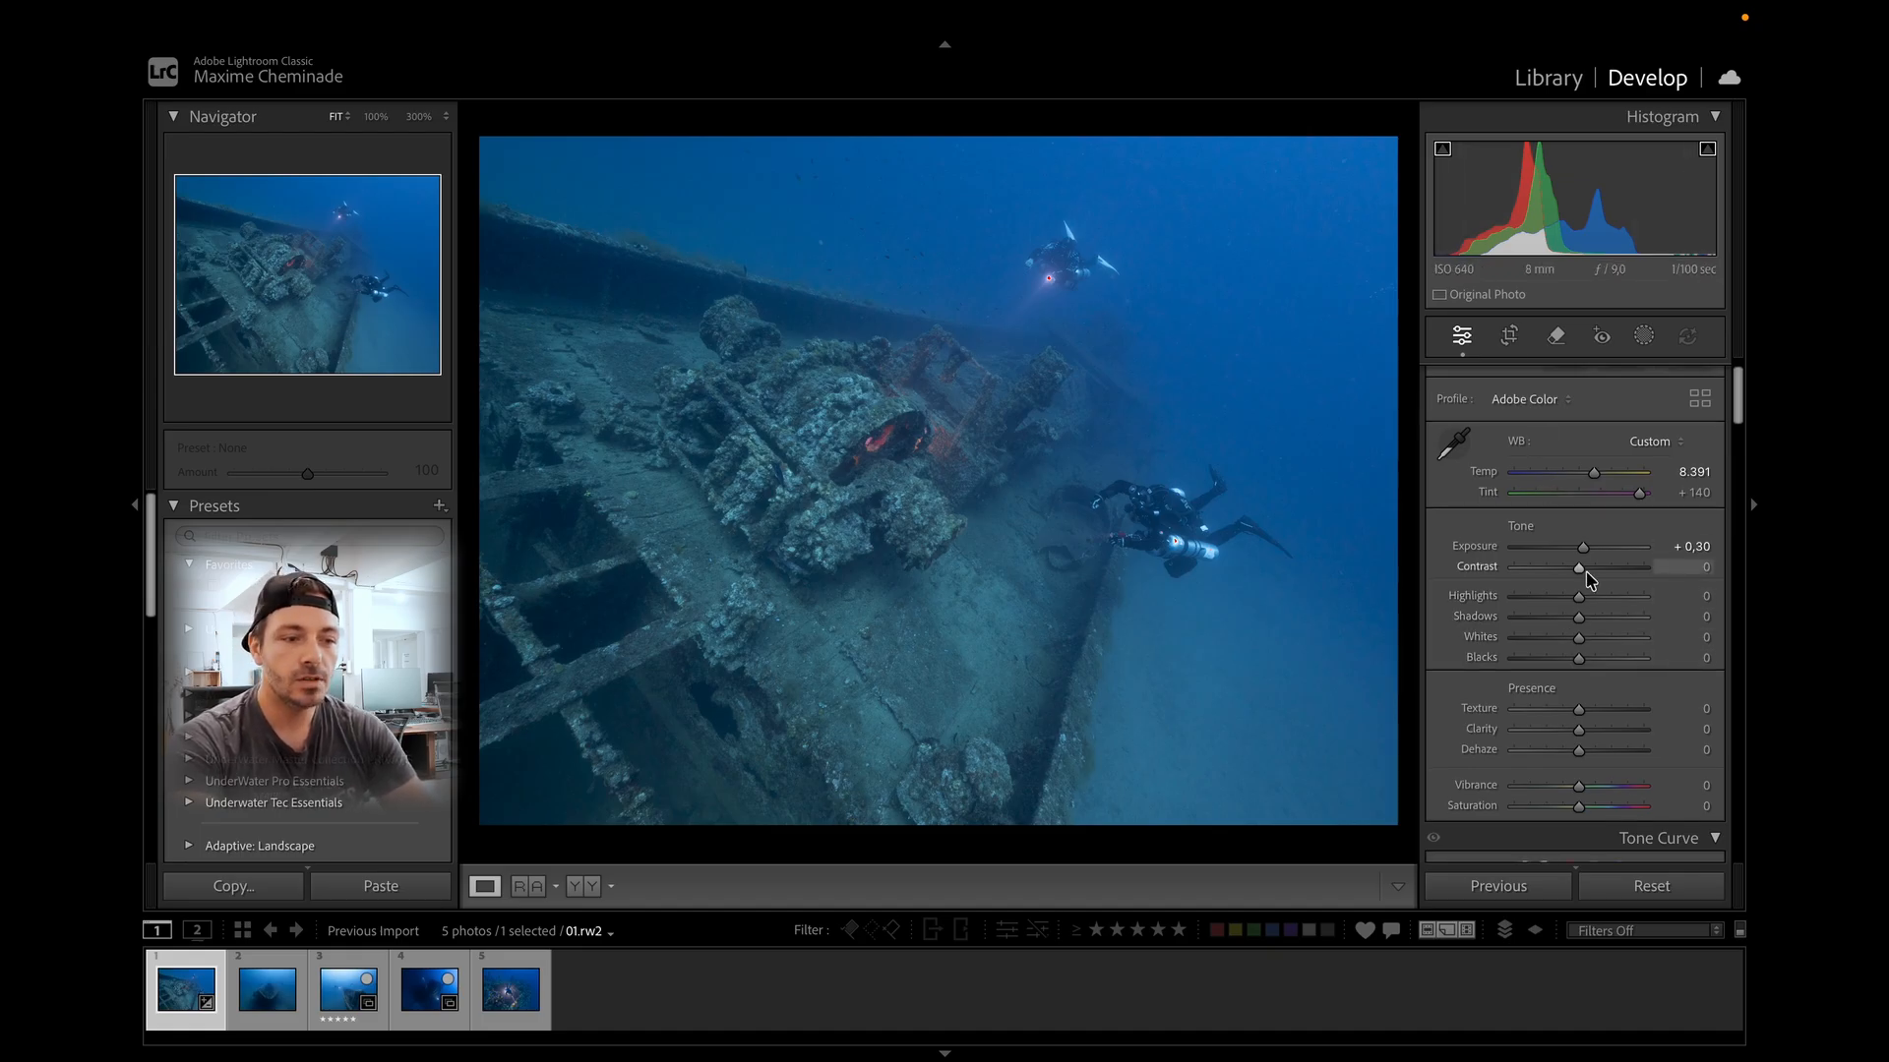
{"action": "left_click_drag", "start_coordinate": [1580, 576], "coordinate": [1605, 578]}
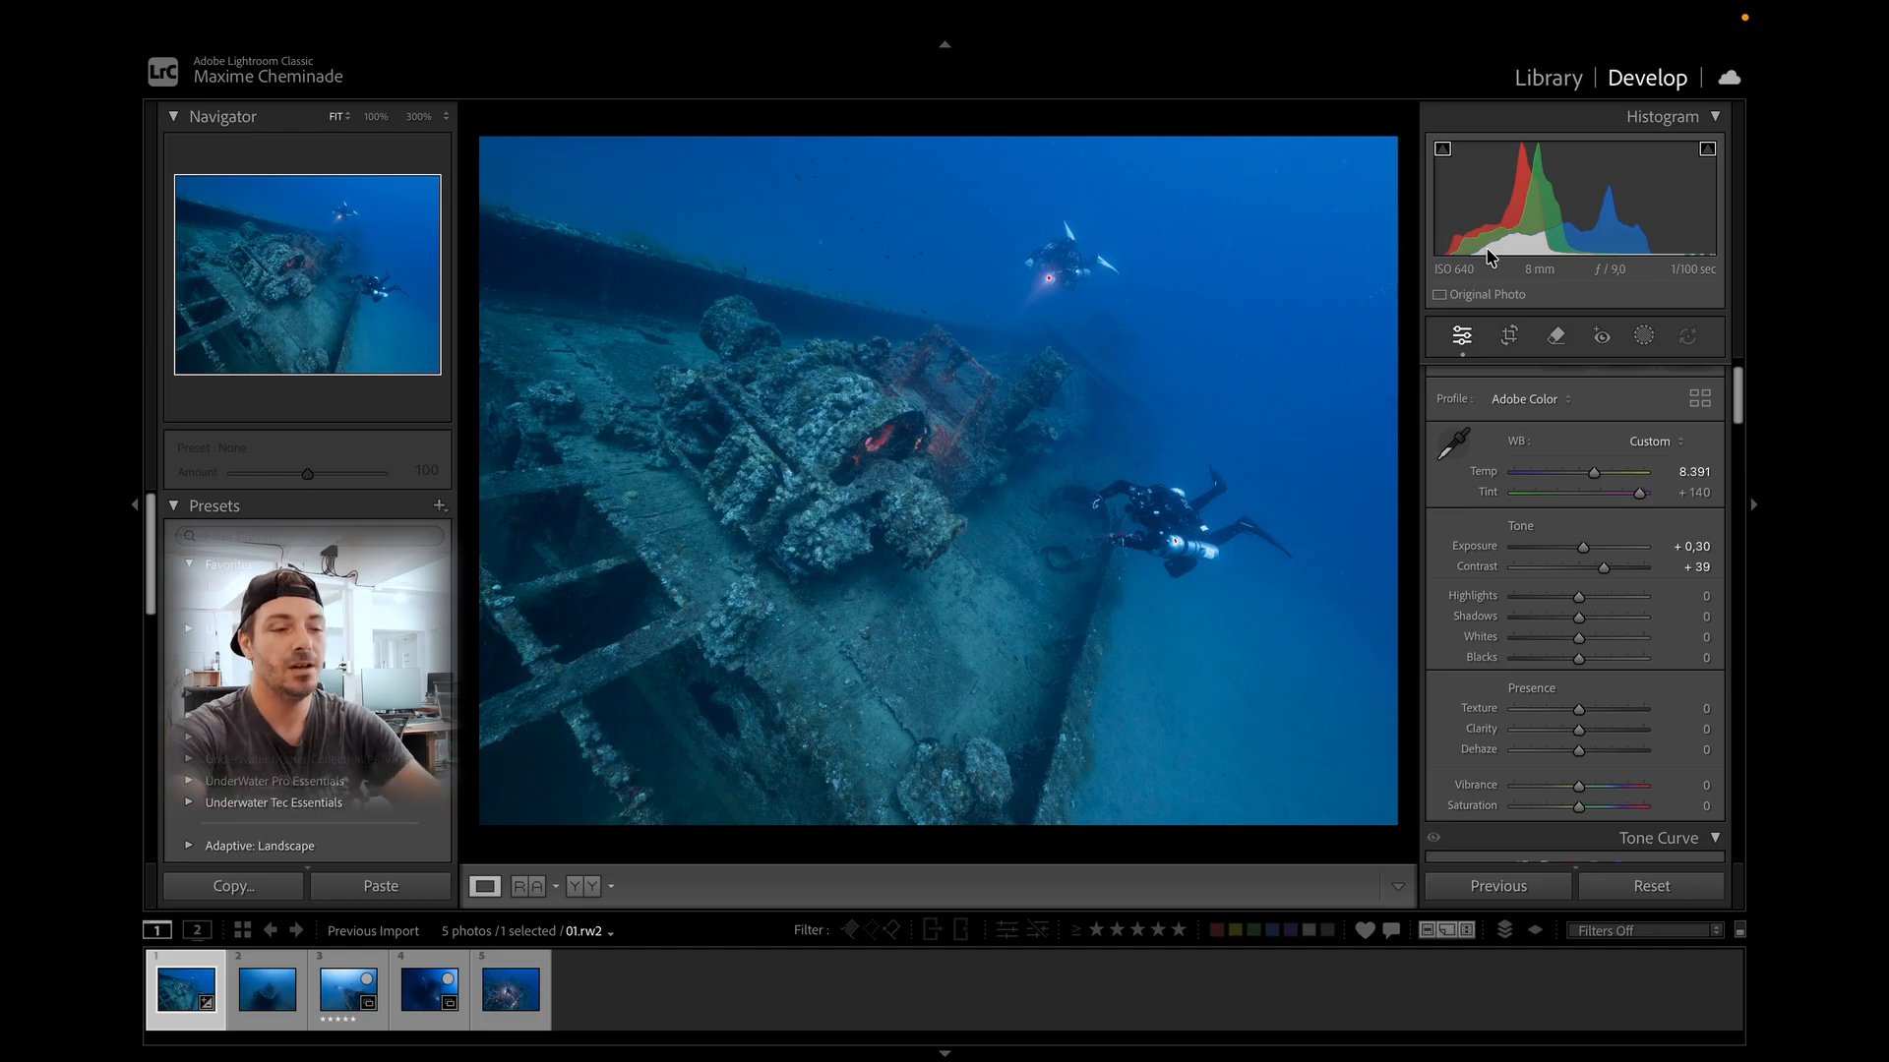
Set Highlights to −12, Shadows to −9 and Whites to +10.
{"action": "scroll", "coordinate": [1534, 433], "scroll_direction": "down", "scroll_amount": 1}
{"action": "left_click_drag", "start_coordinate": [1579, 534], "coordinate": [1596, 532]}
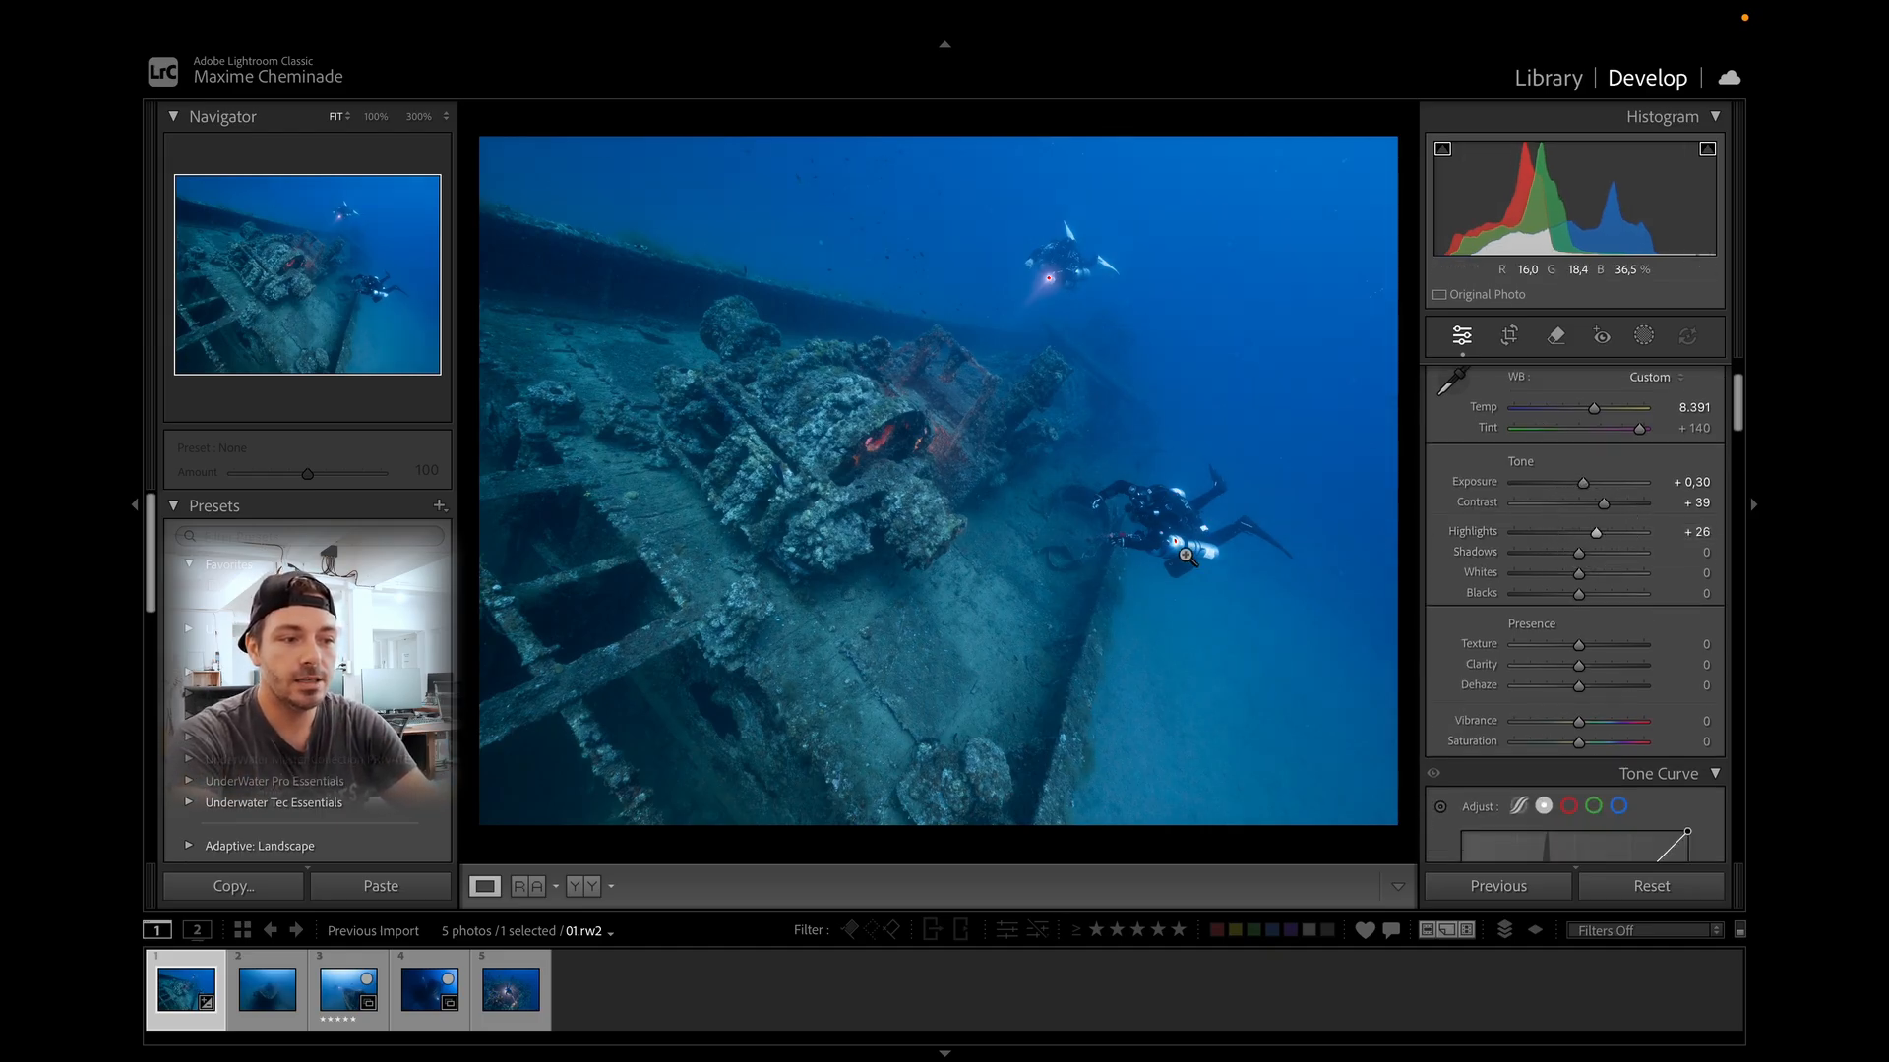
{"action": "left_click", "coordinate": [1186, 556]}
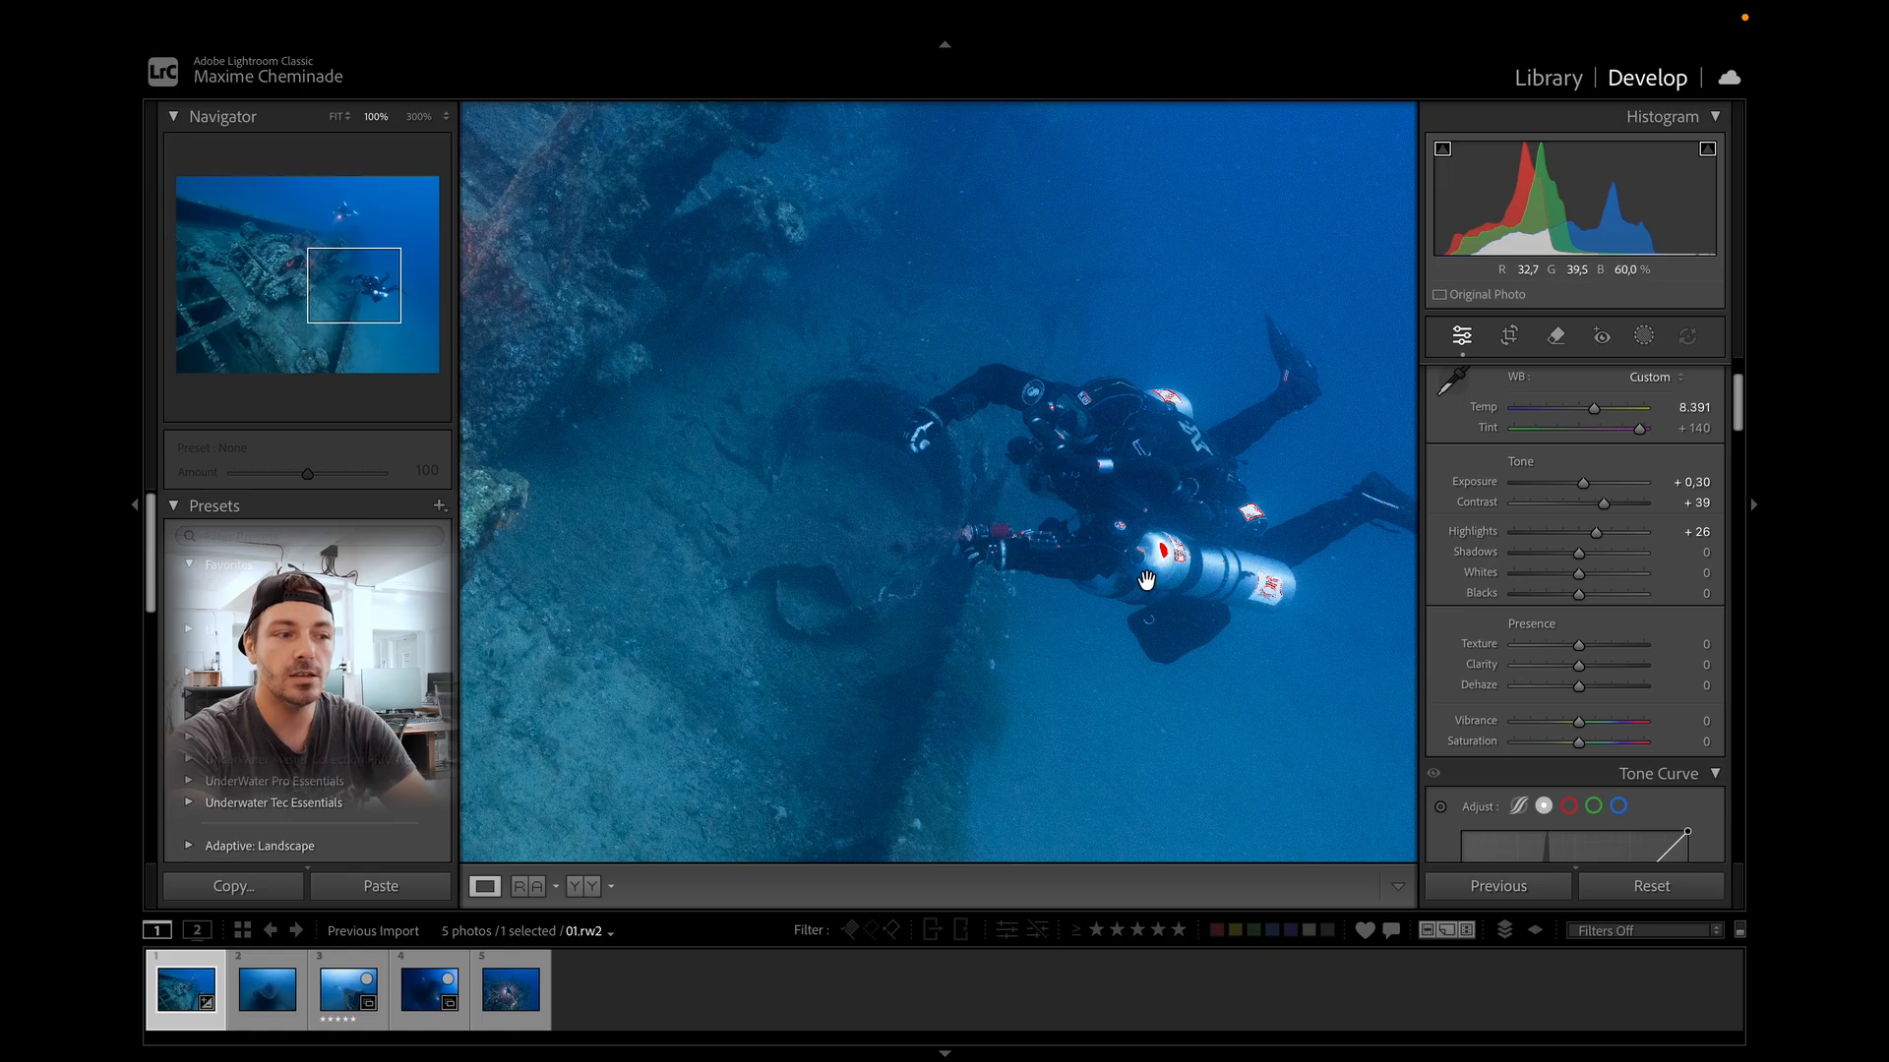
{"action": "left_click_drag", "start_coordinate": [1595, 533], "coordinate": [1585, 581]}
{"action": "left_click", "coordinate": [1248, 522]}
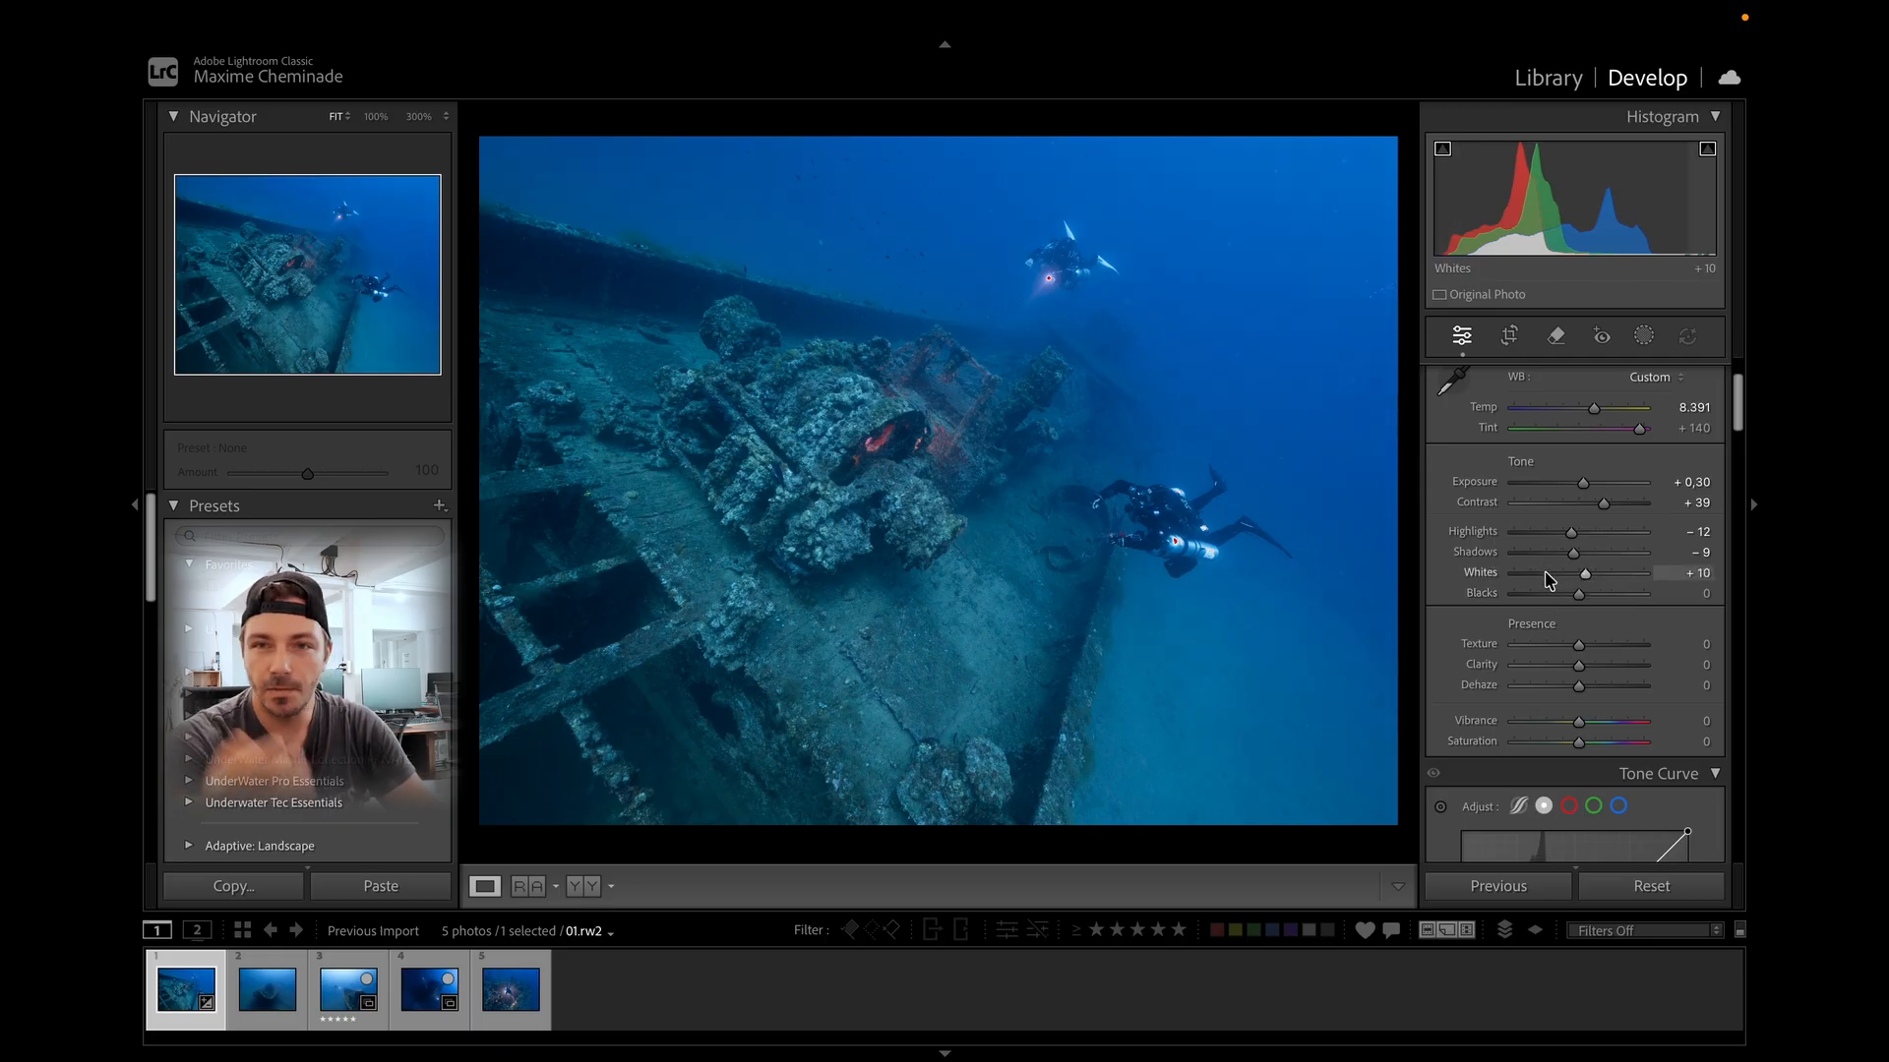
Try a cooler white balance of 7,427 with tint +4, then move the temperature back up.
{"action": "scroll", "coordinate": [1534, 591], "scroll_direction": "down", "scroll_amount": 3}
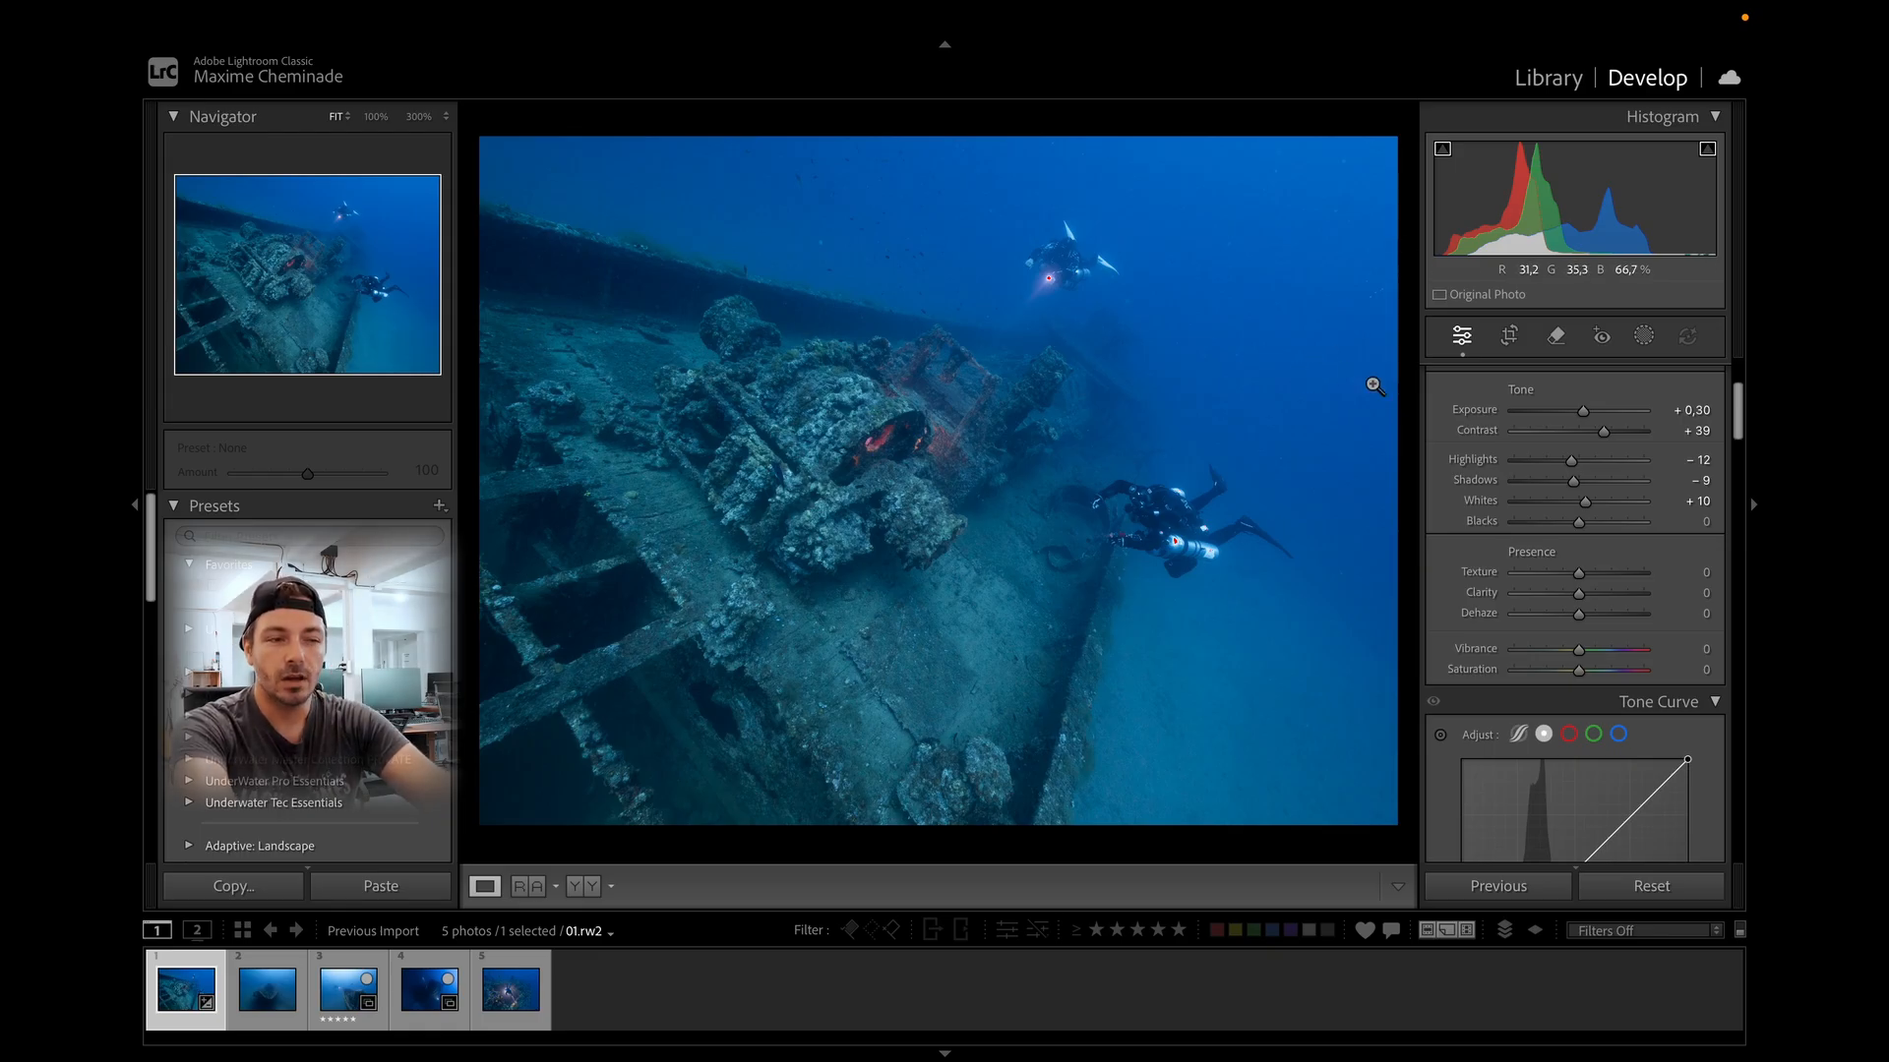
{"action": "scroll", "coordinate": [1574, 433], "scroll_direction": "up", "scroll_amount": 2}
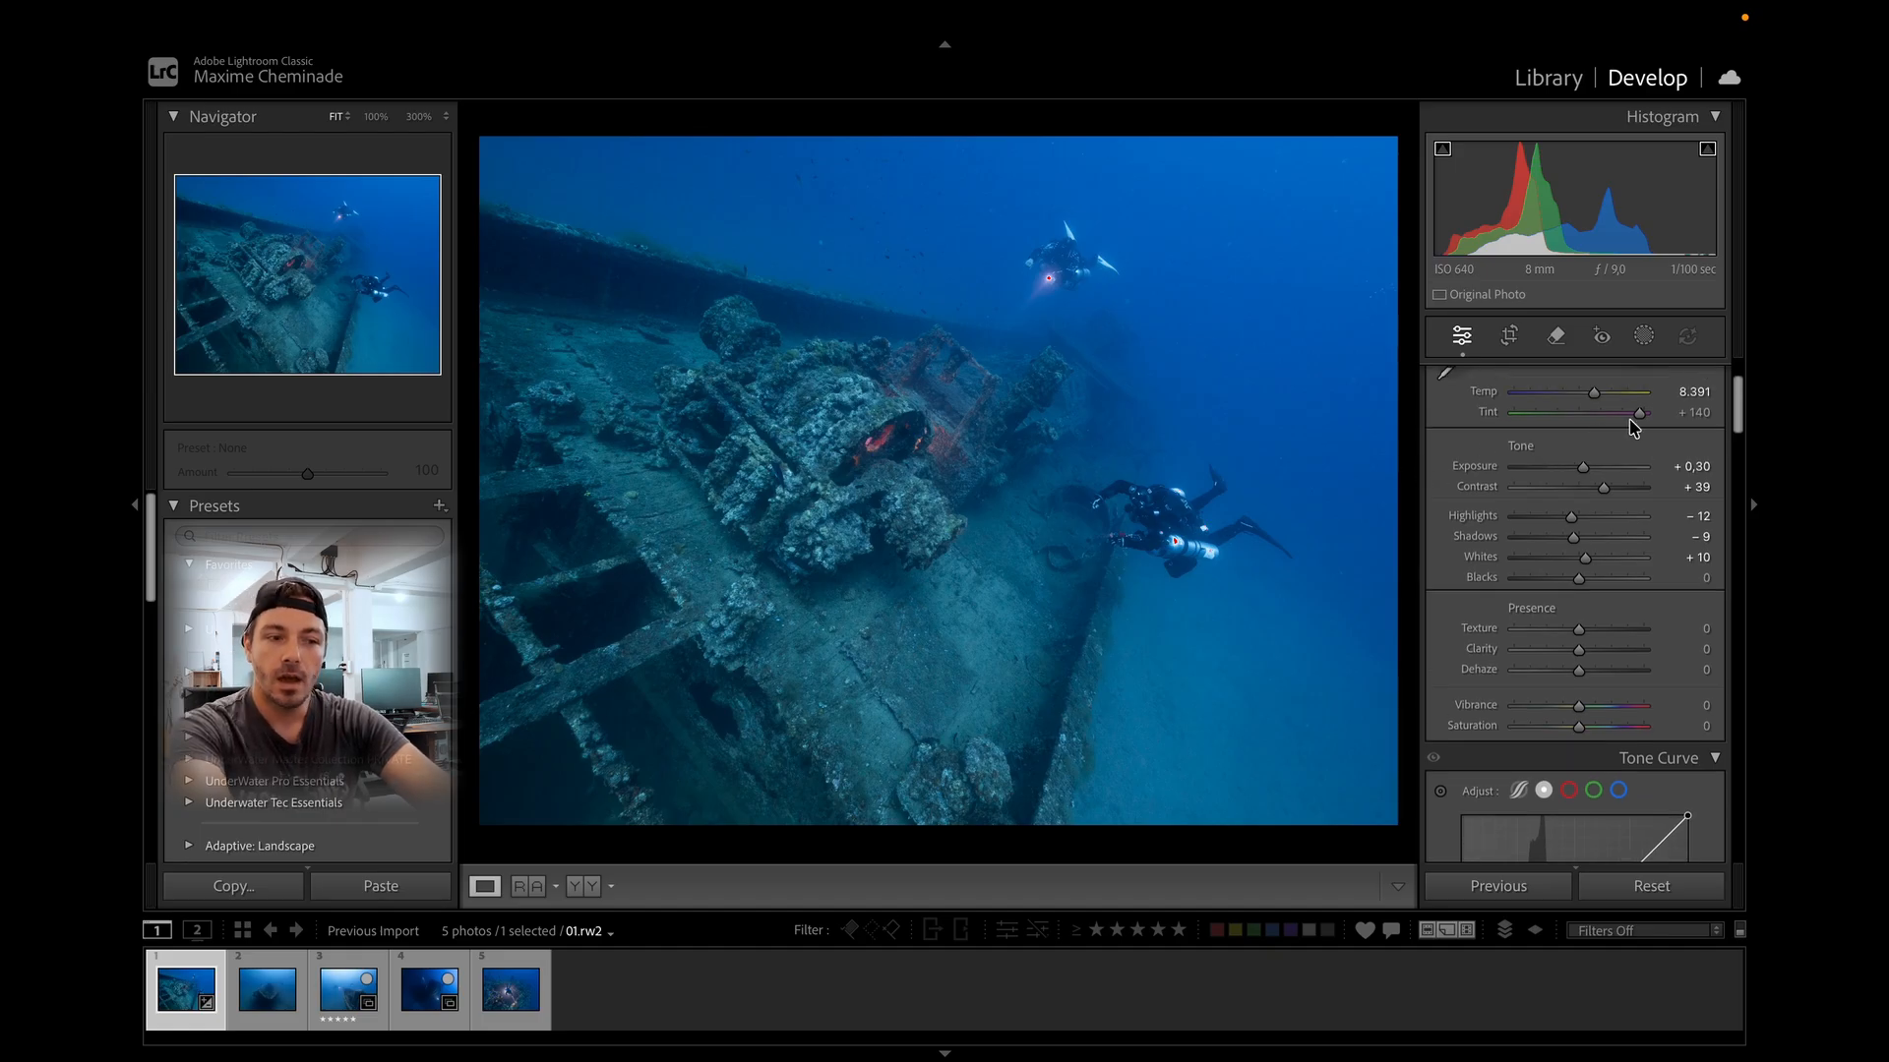
{"action": "mouse_move", "coordinate": [1594, 398]}
{"action": "left_mouse_down"}
{"action": "mouse_move", "coordinate": [1576, 400]}
{"action": "mouse_move", "coordinate": [1606, 398]}
{"action": "mouse_move", "coordinate": [1594, 423]}
{"action": "mouse_move", "coordinate": [1599, 397]}
{"action": "mouse_move", "coordinate": [1580, 415]}
{"action": "left_mouse_up"}
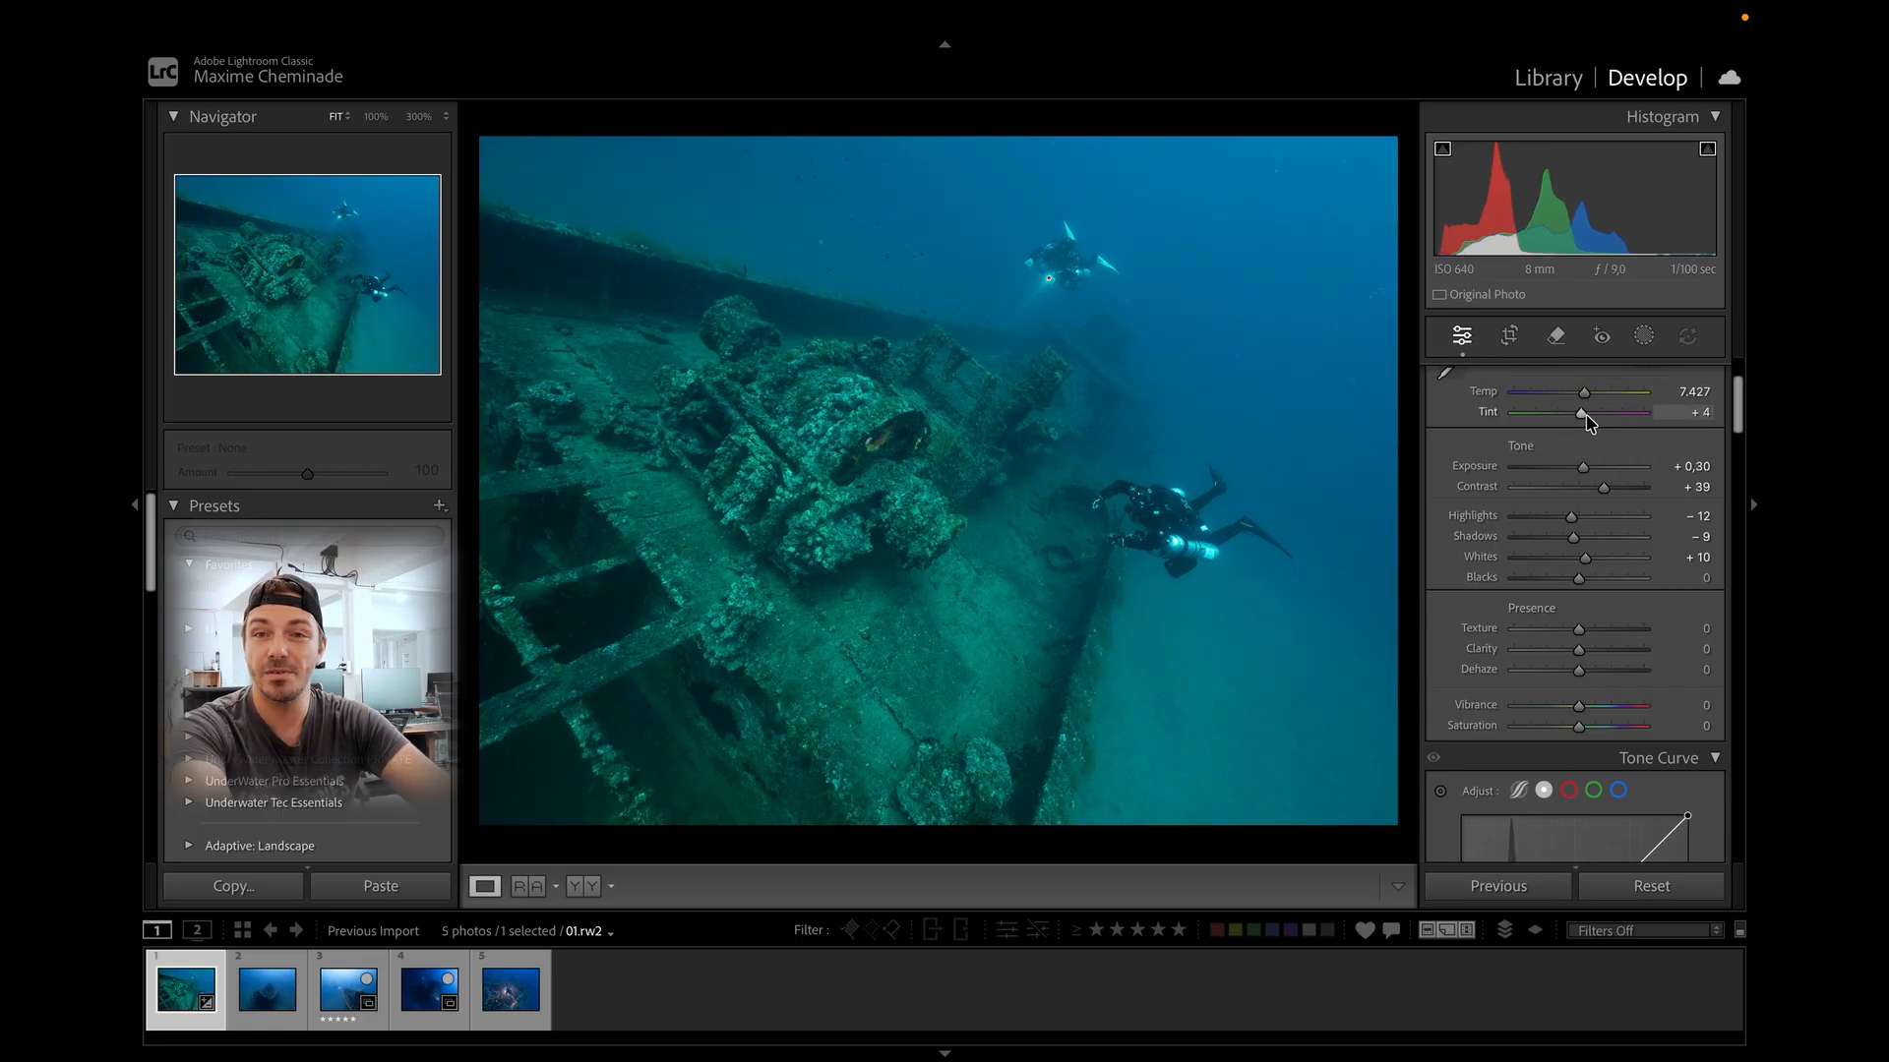
{"action": "mouse_move", "coordinate": [1580, 413]}
{"action": "left_mouse_down"}
{"action": "mouse_move", "coordinate": [1661, 420]}
{"action": "mouse_move", "coordinate": [1598, 393]}
{"action": "left_mouse_up"}
Set Dehaze to +22.
{"action": "scroll", "coordinate": [1538, 635], "scroll_direction": "down", "scroll_amount": 3}
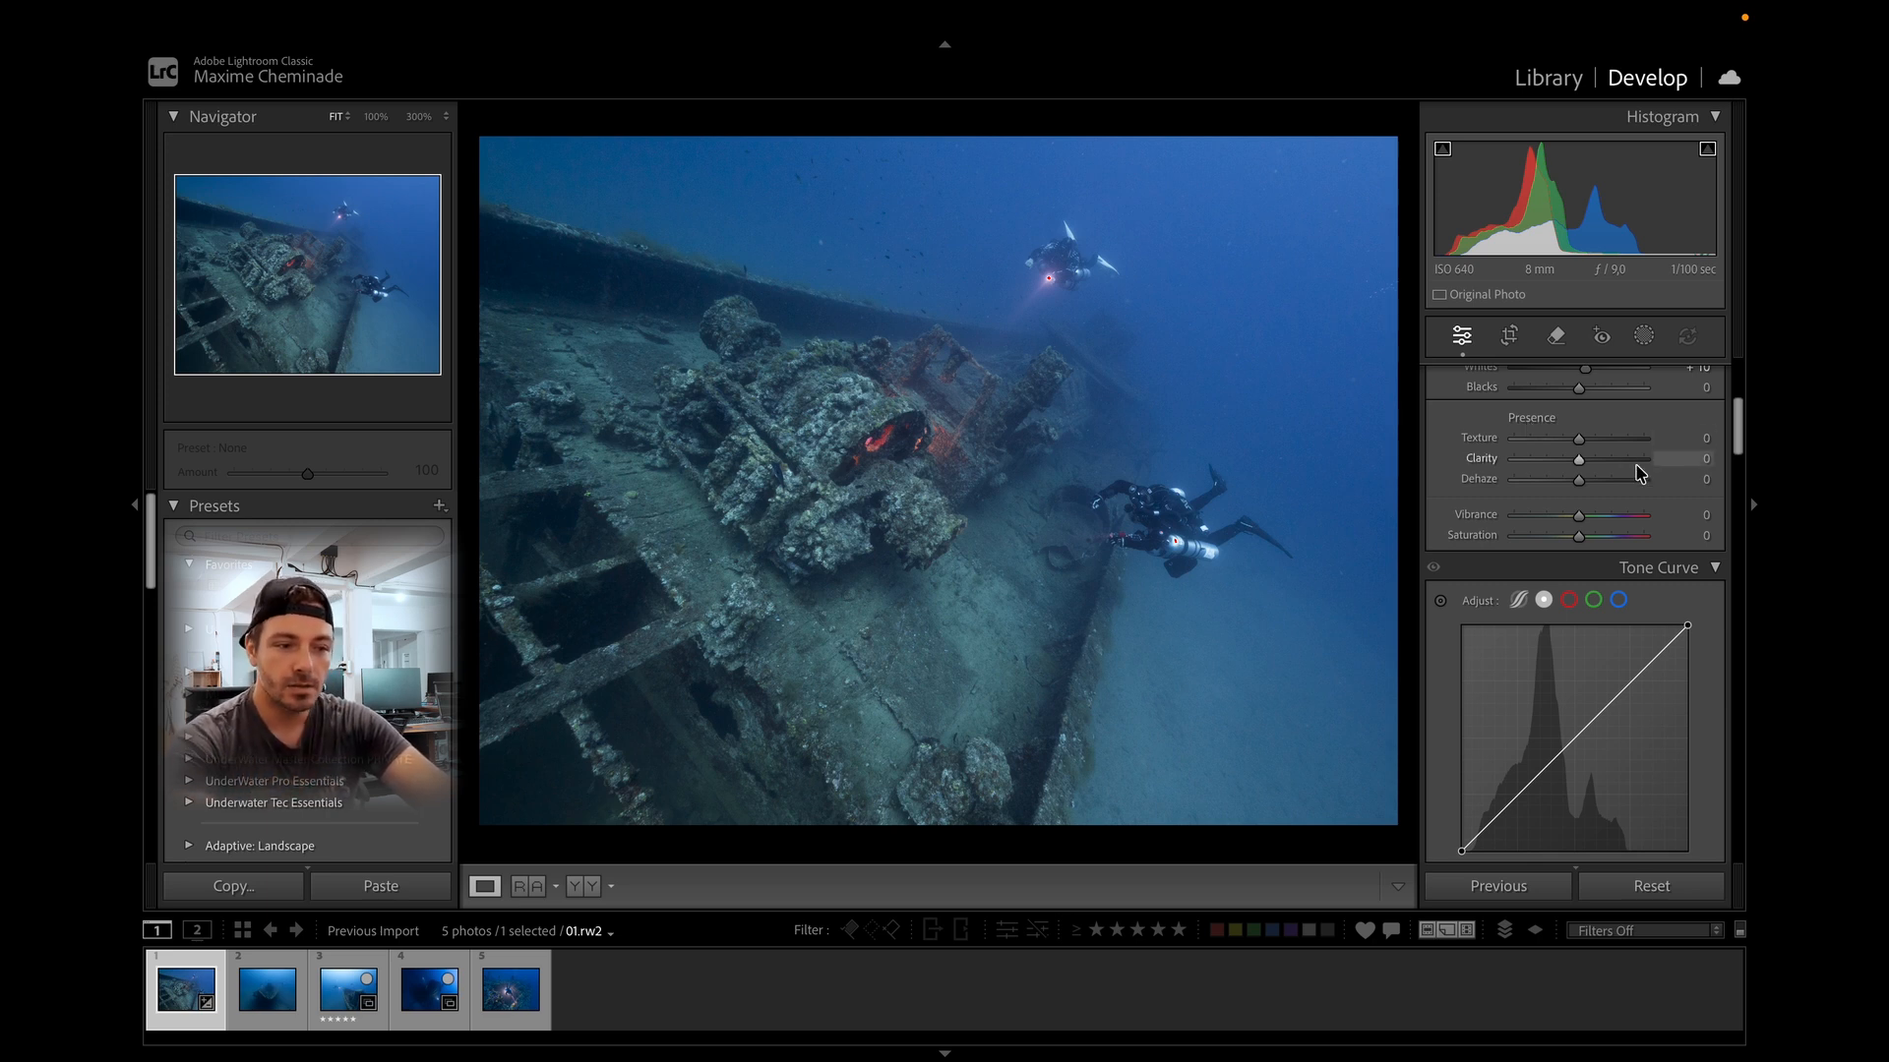
{"action": "left_click_drag", "start_coordinate": [1579, 480], "coordinate": [1596, 487]}
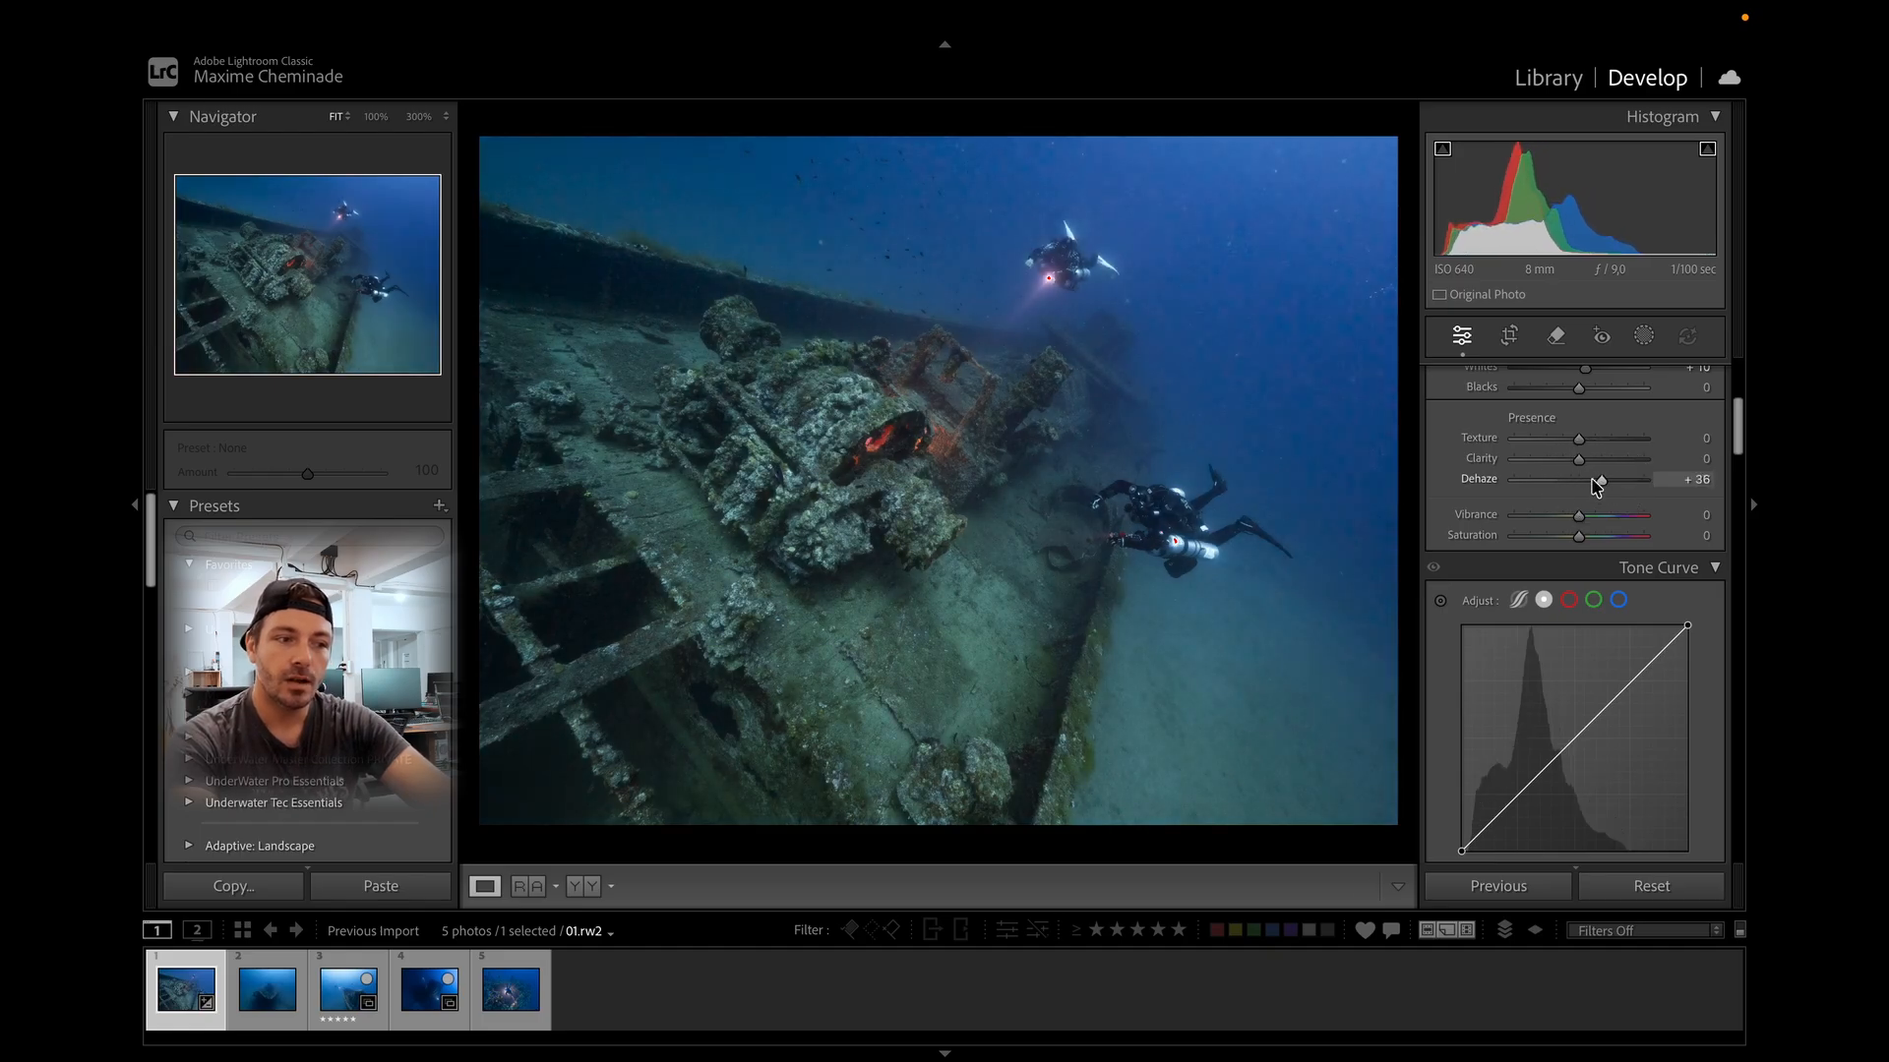
{"action": "left_click", "coordinate": [1276, 210]}
{"action": "left_click_drag", "start_coordinate": [1269, 504], "coordinate": [1032, 246]}
{"action": "left_click_drag", "start_coordinate": [1058, 335], "coordinate": [1017, 462]}
{"action": "left_click_drag", "start_coordinate": [1020, 653], "coordinate": [1222, 439]}
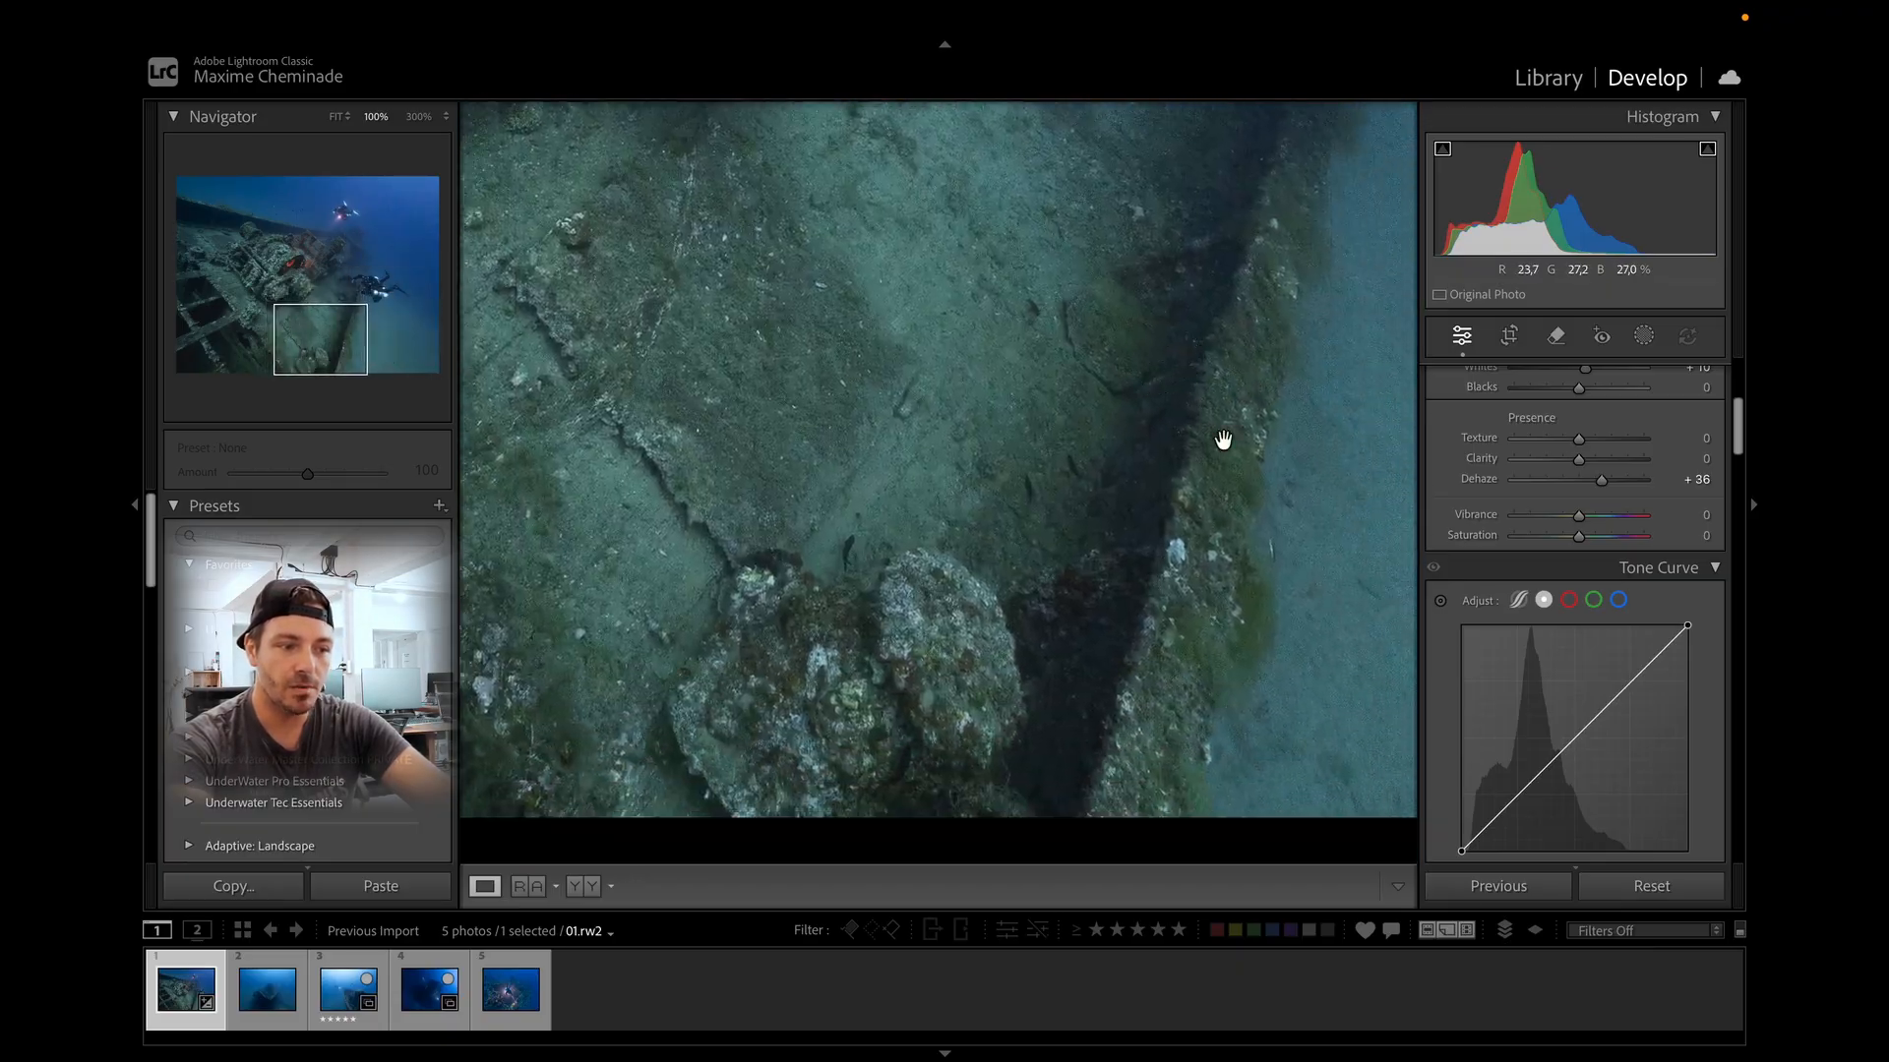
{"action": "left_click", "coordinate": [1225, 585]}
{"action": "left_click_drag", "start_coordinate": [1600, 480], "coordinate": [1591, 481]}
Set Texture and Clarity to +8 each.
{"action": "scroll", "coordinate": [1590, 482], "scroll_direction": "up", "scroll_amount": 1}
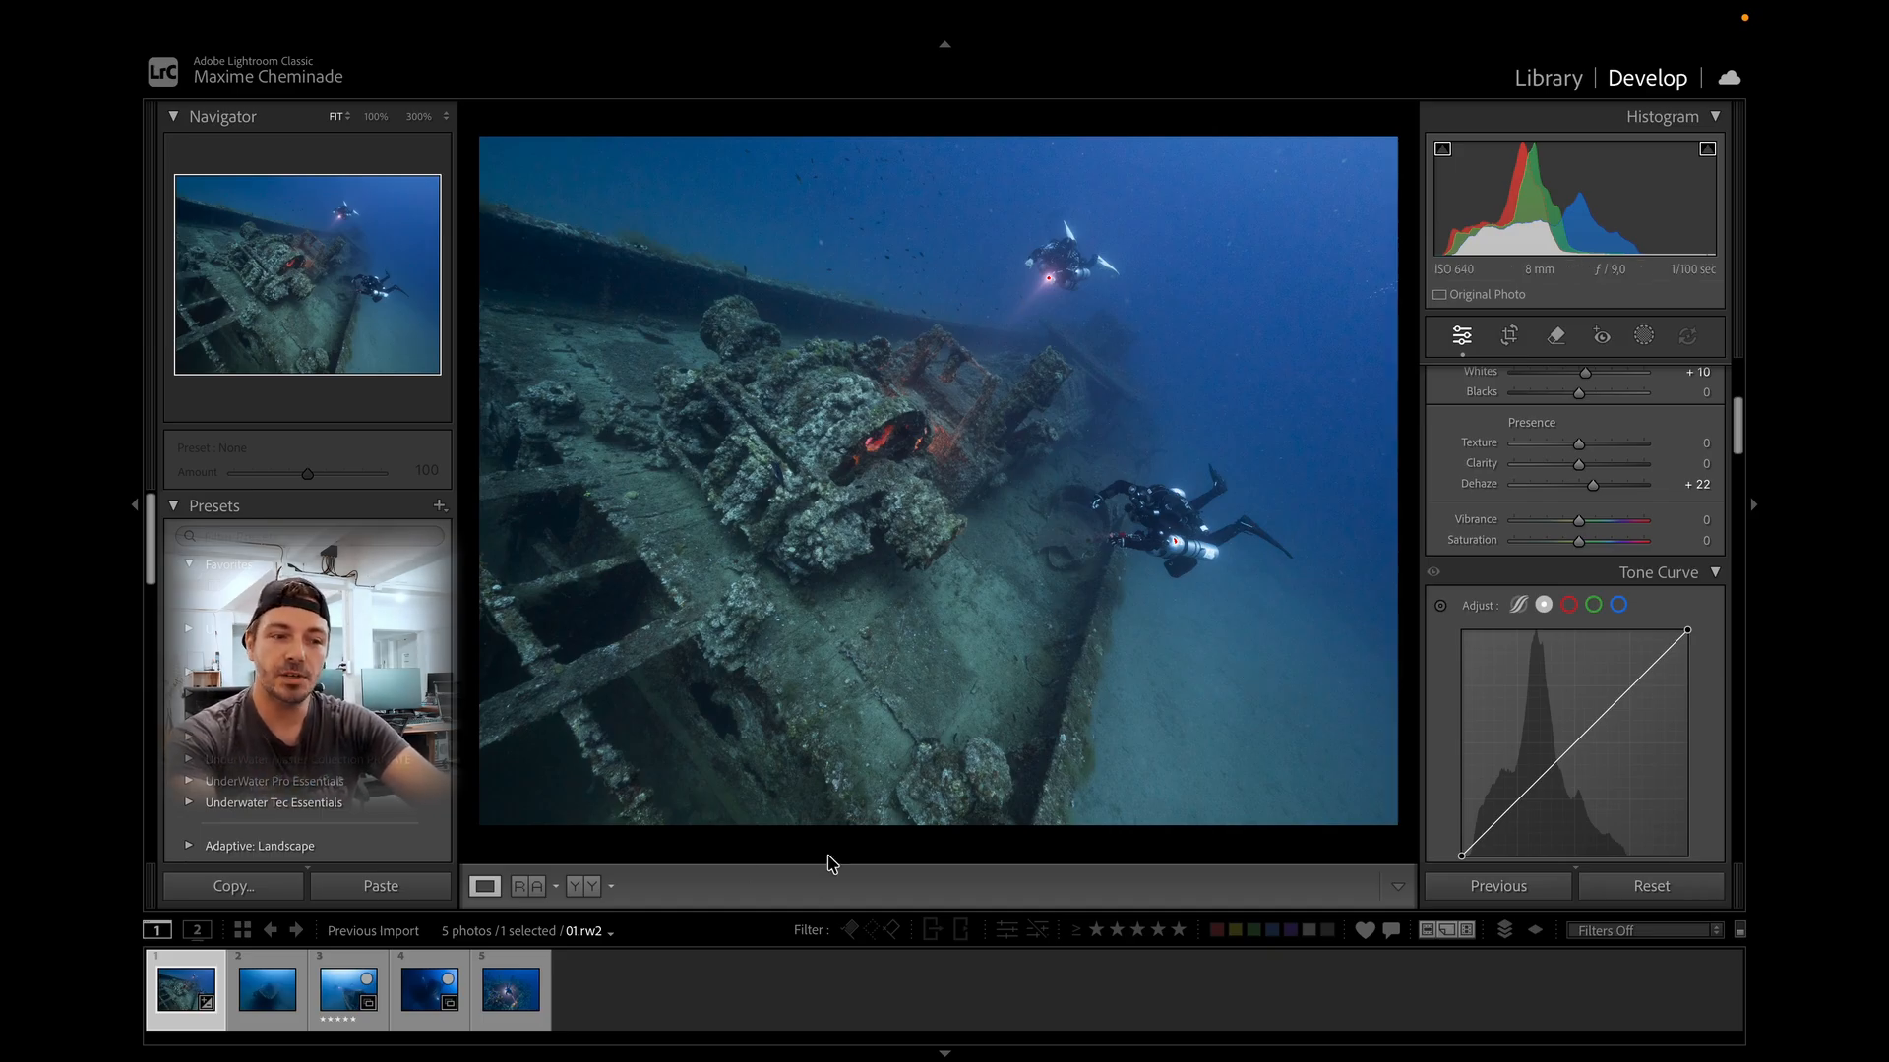
{"action": "left_click_drag", "start_coordinate": [1579, 464], "coordinate": [1584, 443]}
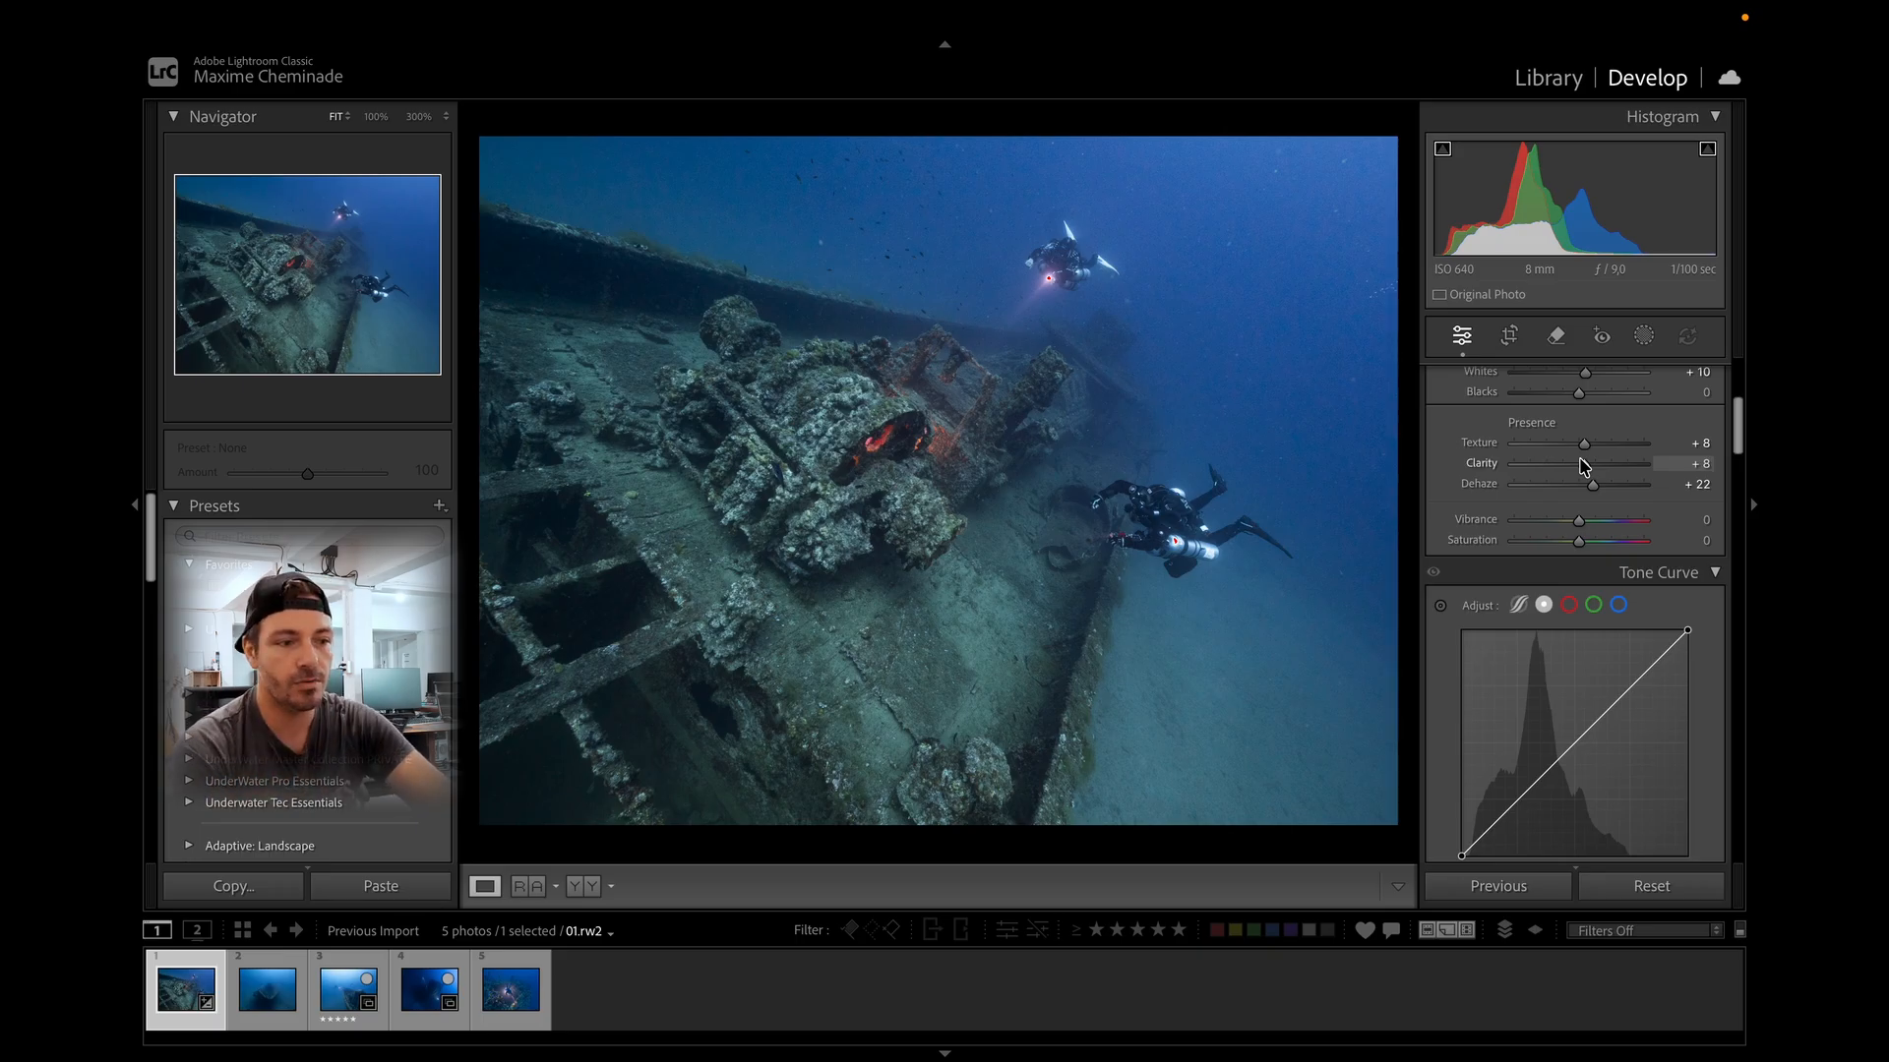
Raise the tone curve's black point to input 21, output 20.
{"action": "scroll", "coordinate": [1658, 630], "scroll_direction": "down", "scroll_amount": 5}
{"action": "scroll", "coordinate": [1663, 639], "scroll_direction": "up", "scroll_amount": 3}
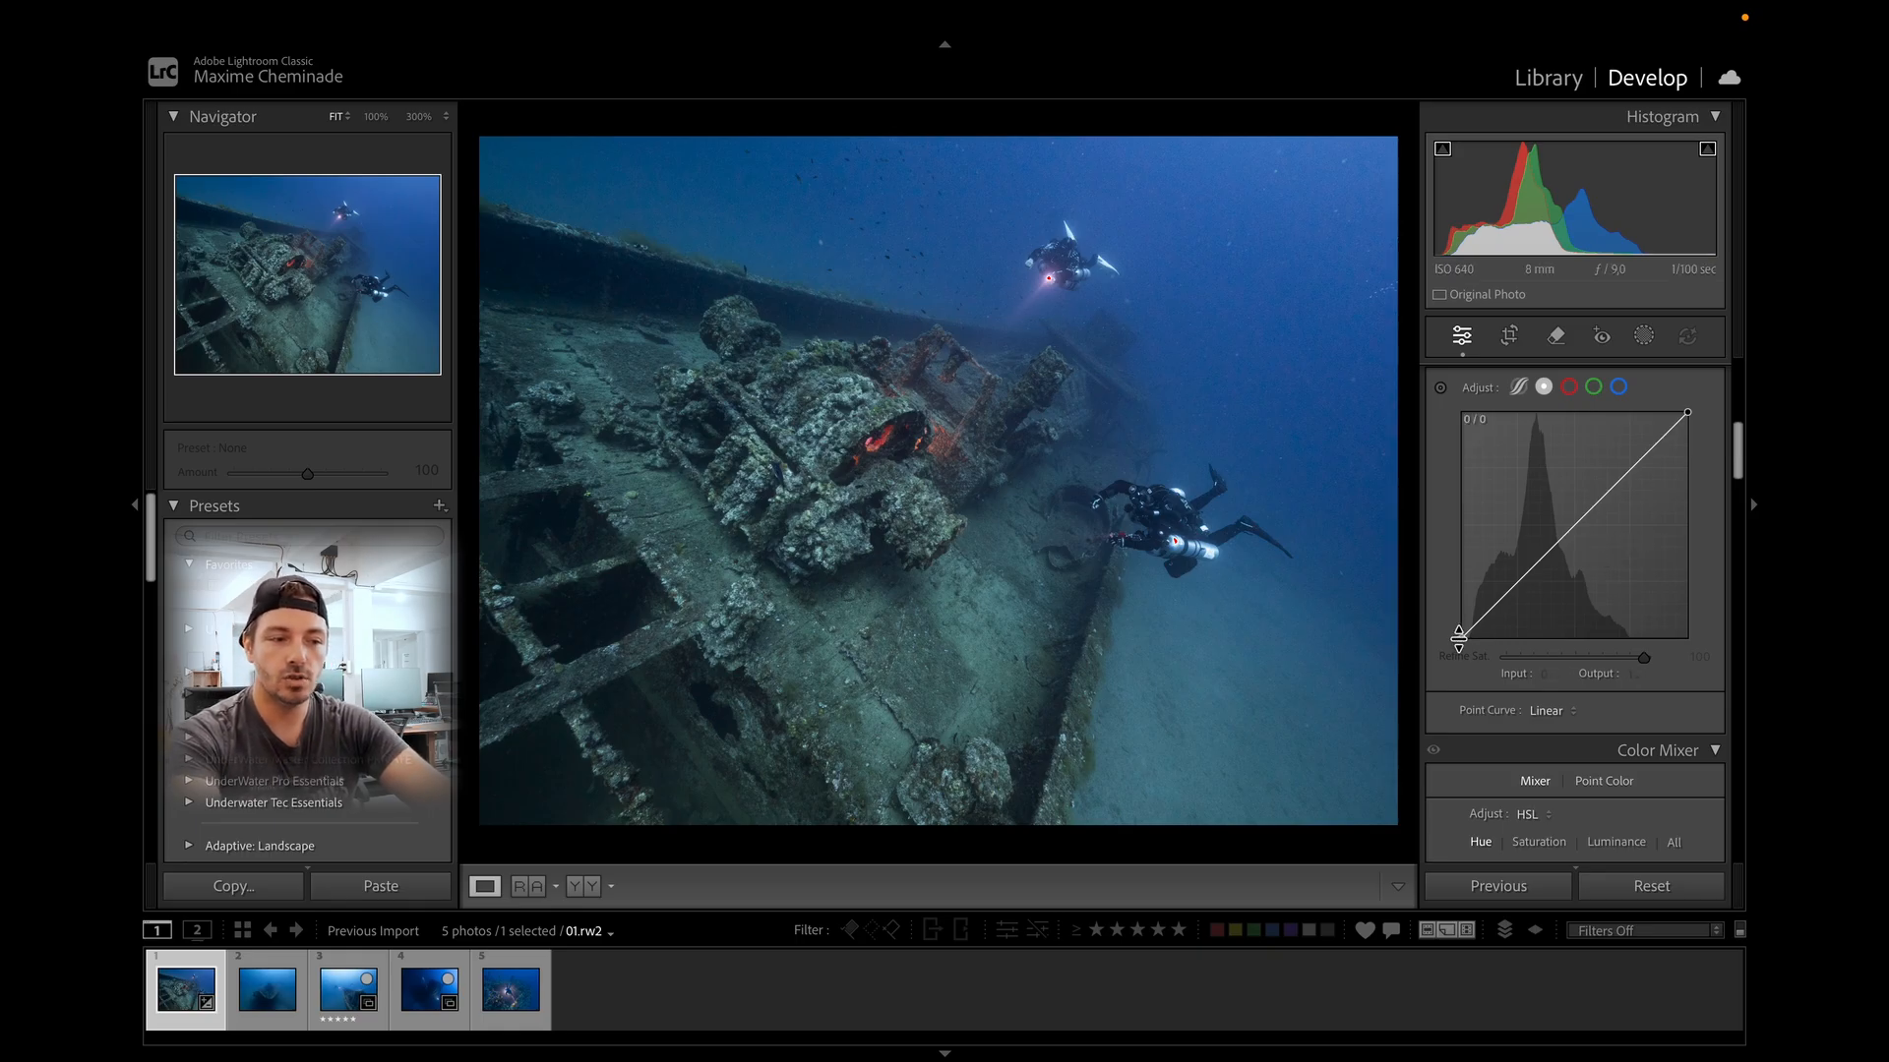
{"action": "left_click_drag", "start_coordinate": [1463, 636], "coordinate": [1477, 620]}
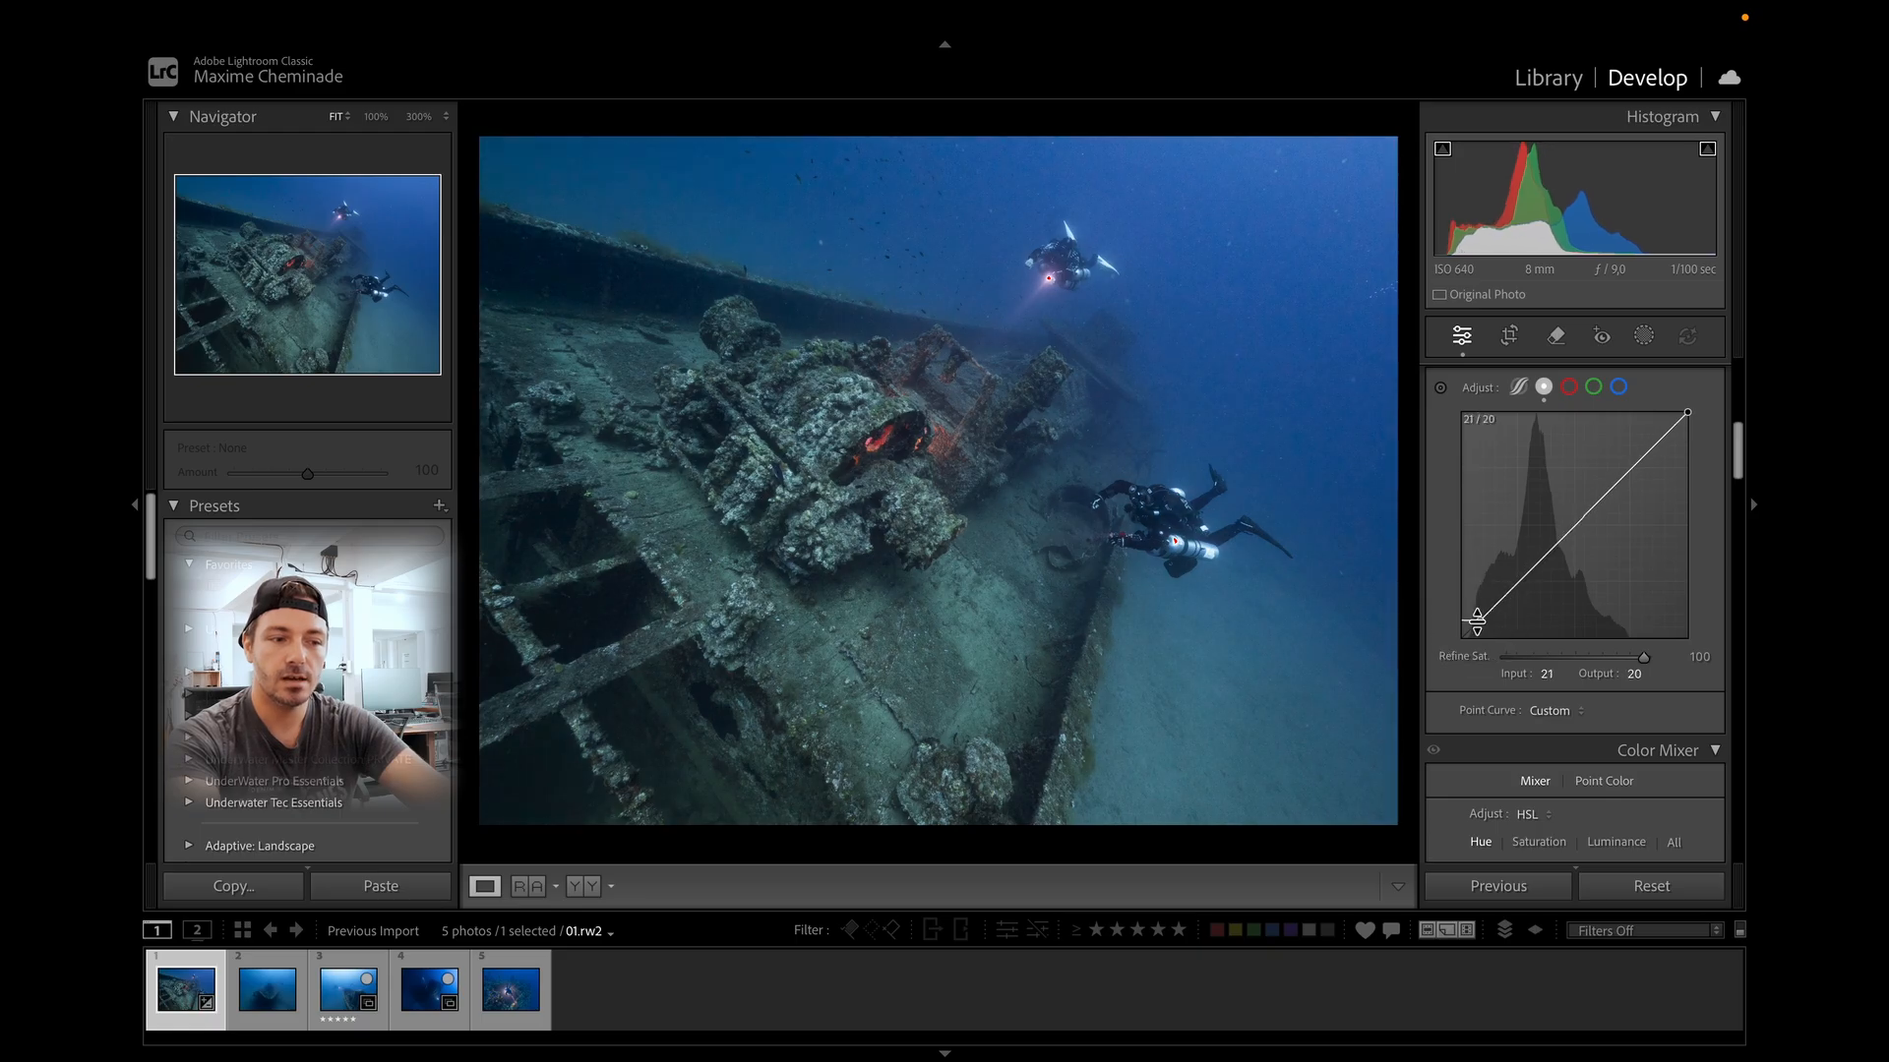
Enable Denoise at an amount of 50.
{"action": "scroll", "coordinate": [1568, 579], "scroll_direction": "down", "scroll_amount": 10}
{"action": "scroll", "coordinate": [1456, 717], "scroll_direction": "up", "scroll_amount": 5}
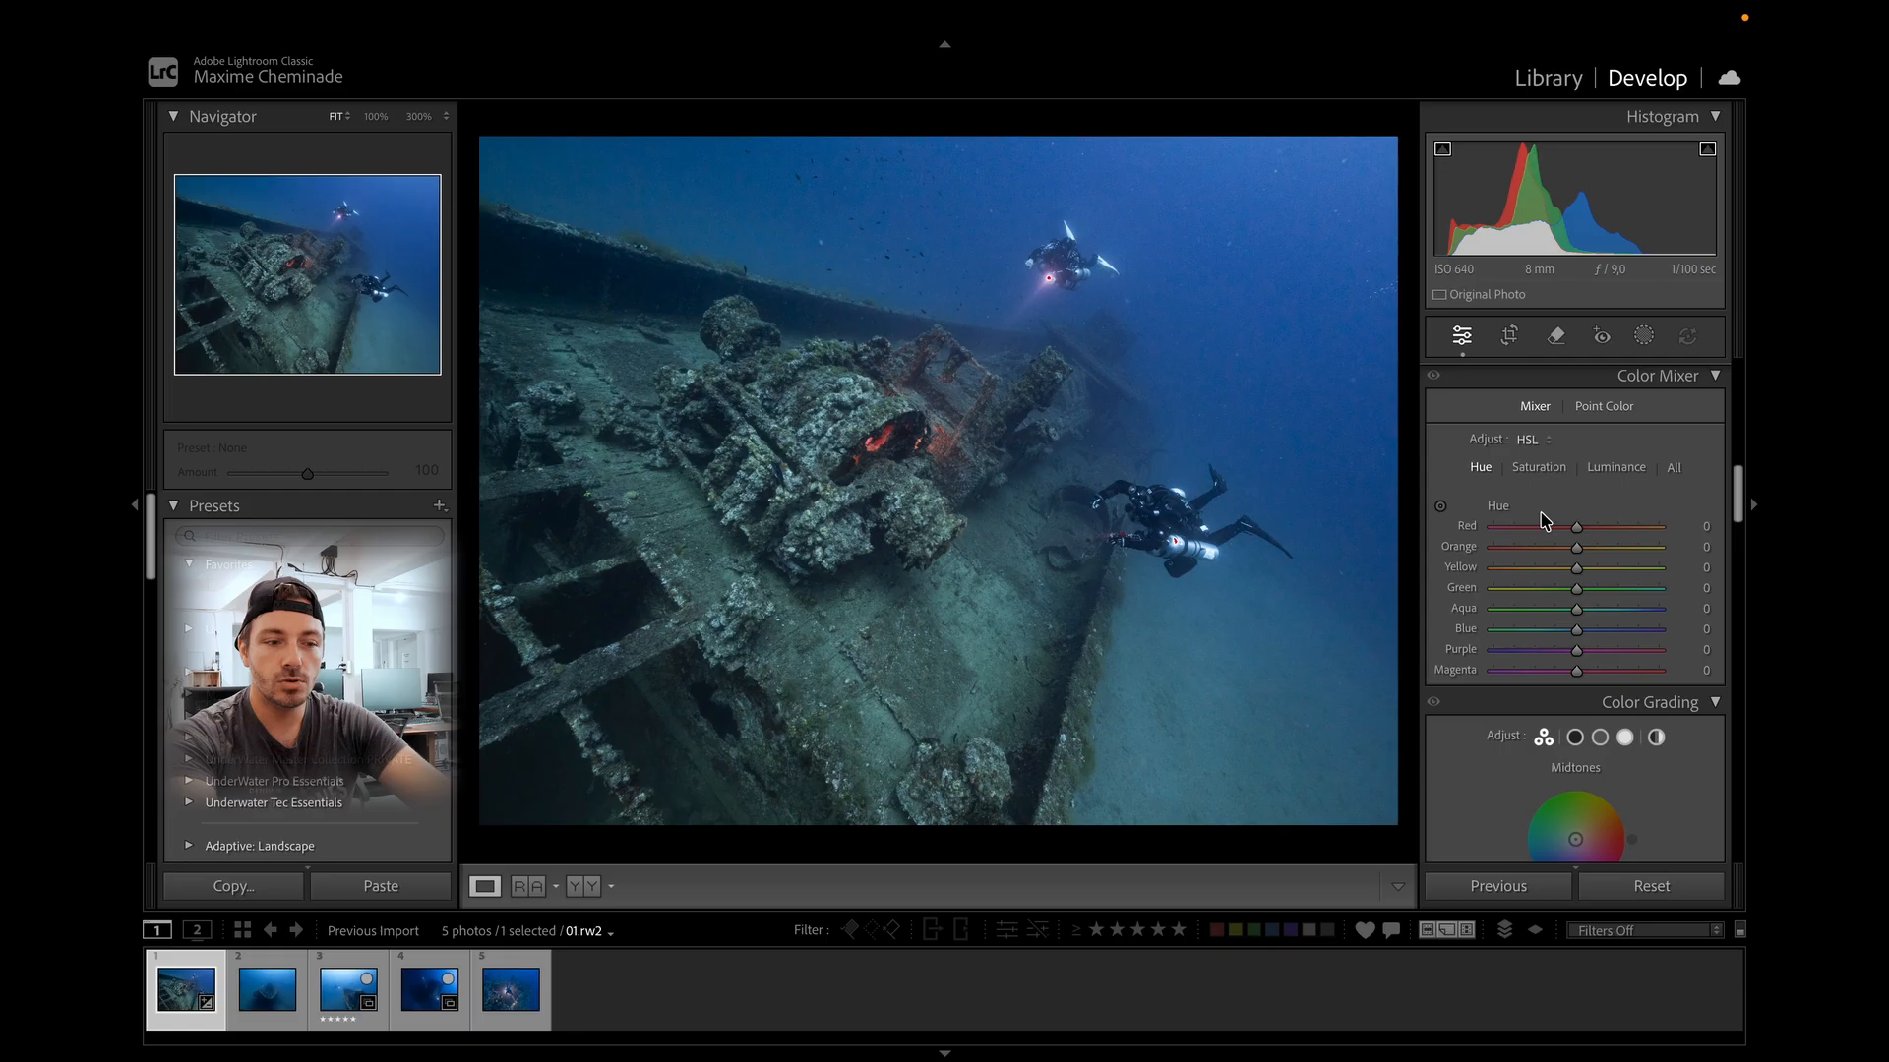
{"action": "scroll", "coordinate": [1542, 519], "scroll_direction": "down", "scroll_amount": 10}
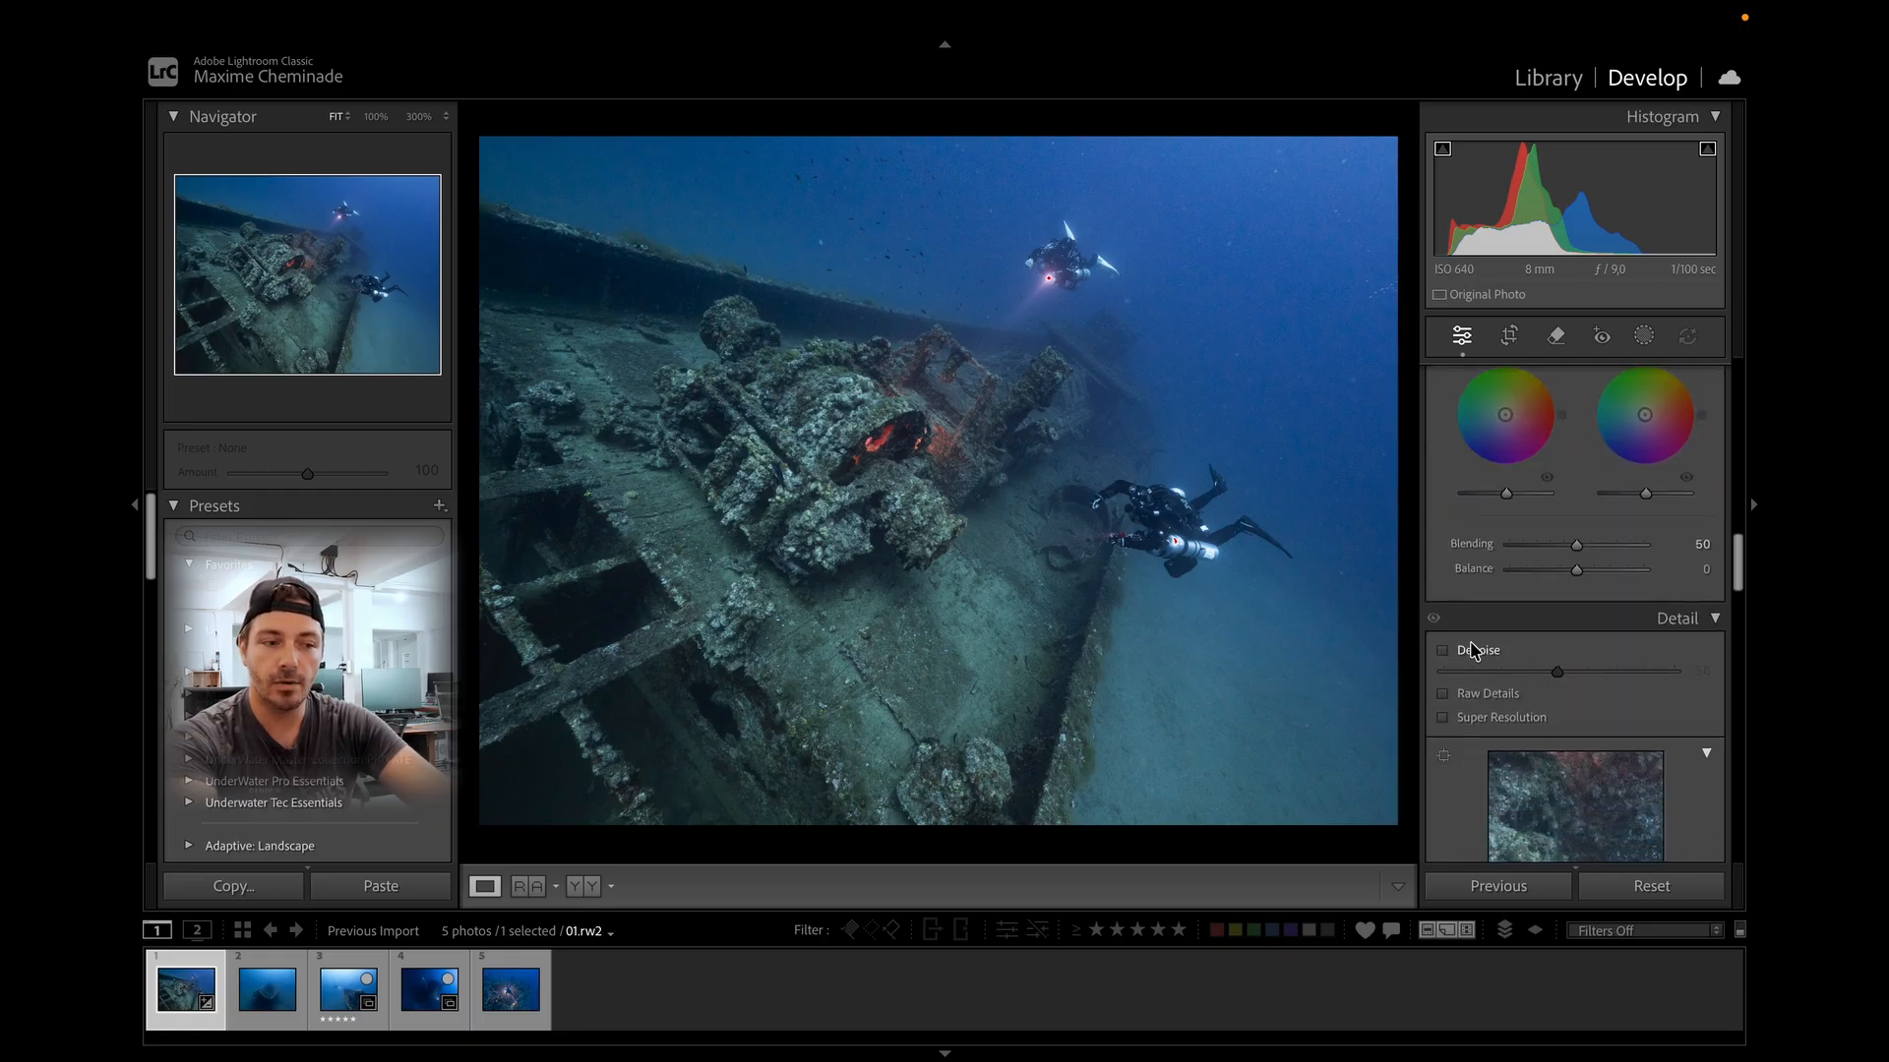
{"action": "left_click", "coordinate": [1473, 653]}
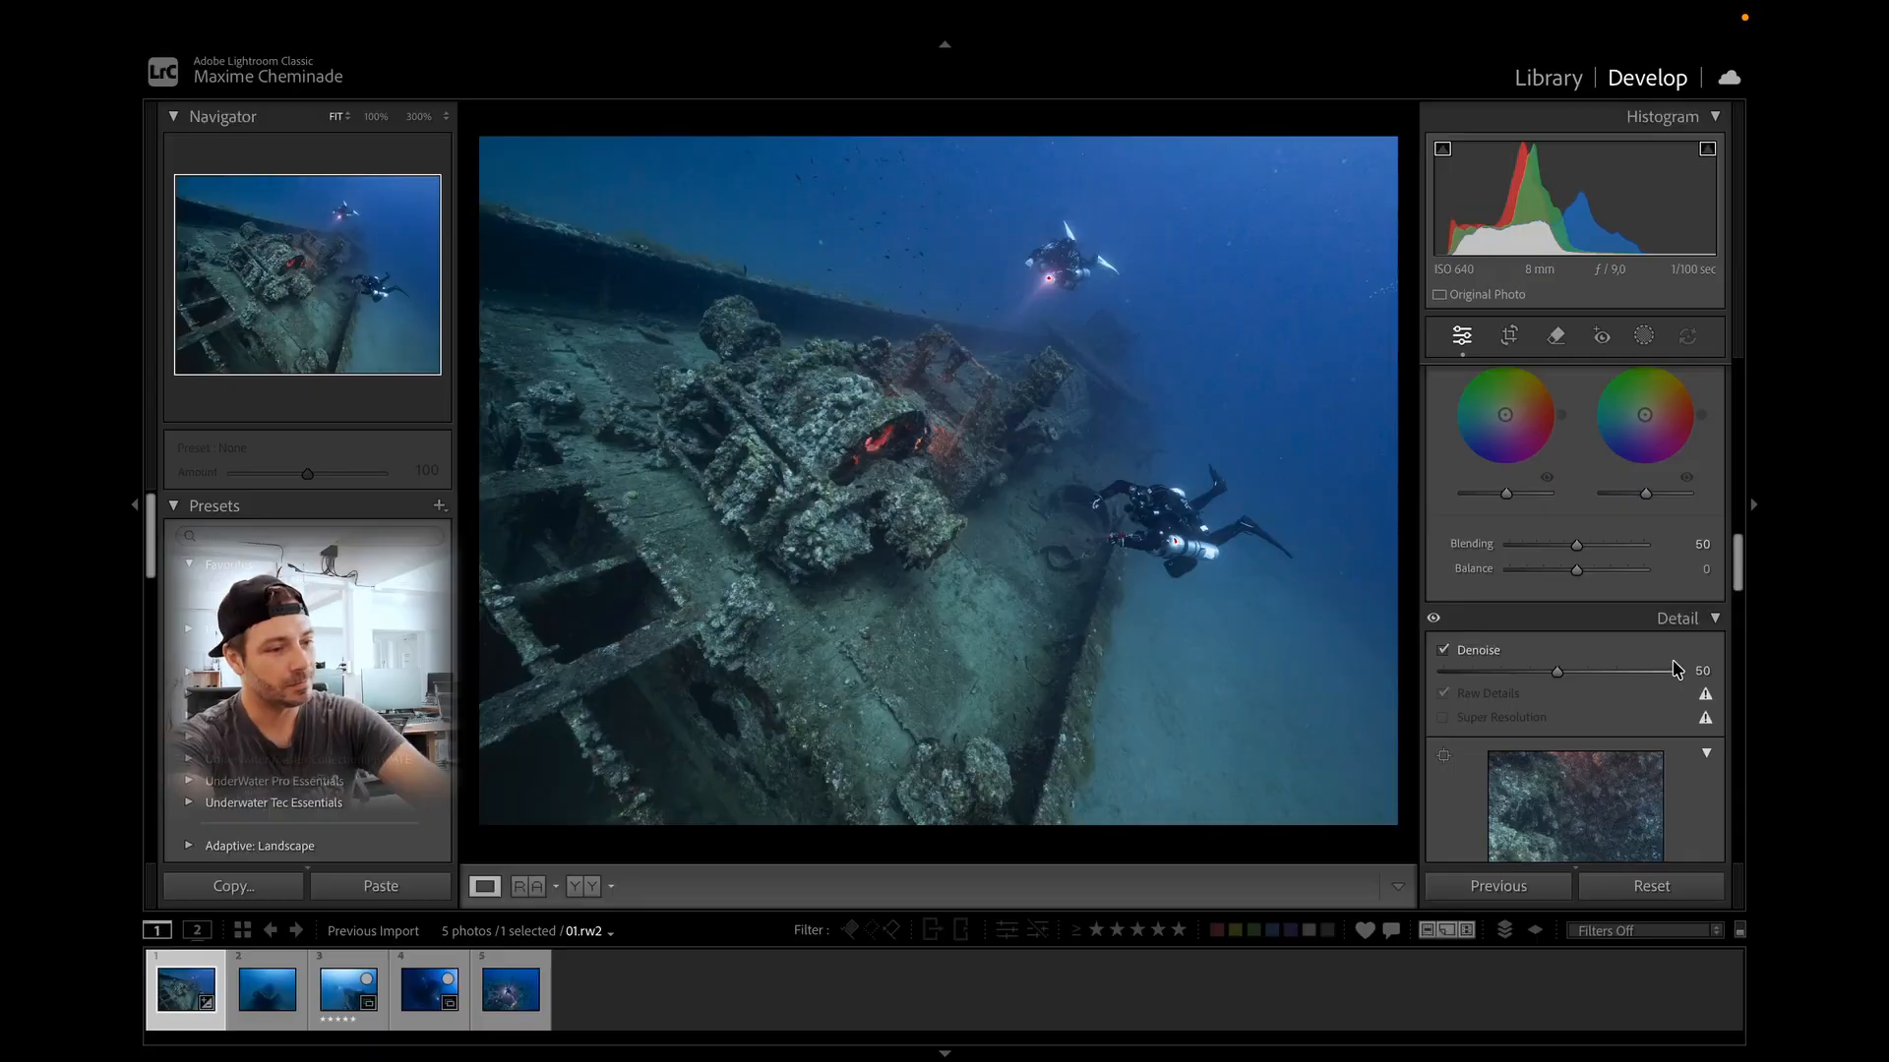
Inspect the denoised image at 100% zoom around the divers and the wreck.
{"action": "left_click", "coordinate": [1261, 361]}
{"action": "left_click_drag", "start_coordinate": [1260, 361], "coordinate": [1055, 744]}
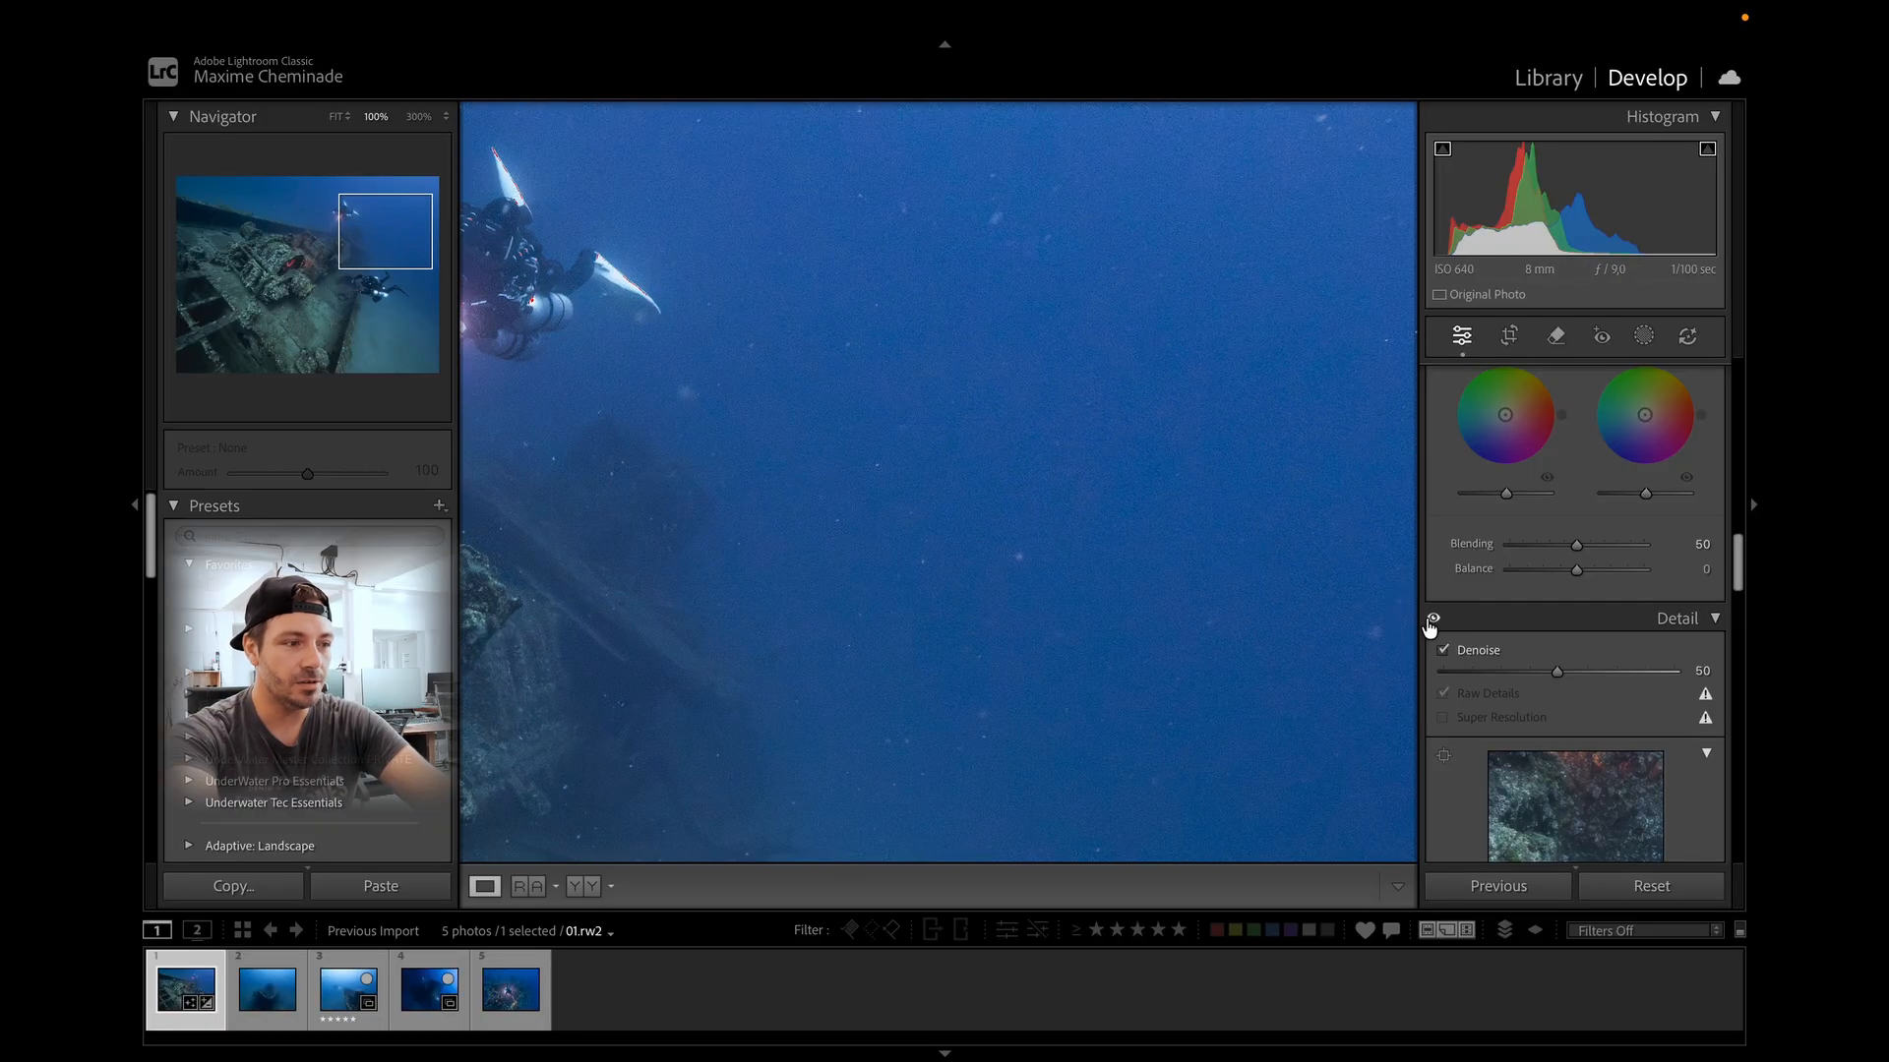
{"action": "left_click_drag", "start_coordinate": [1198, 657], "coordinate": [1255, 364]}
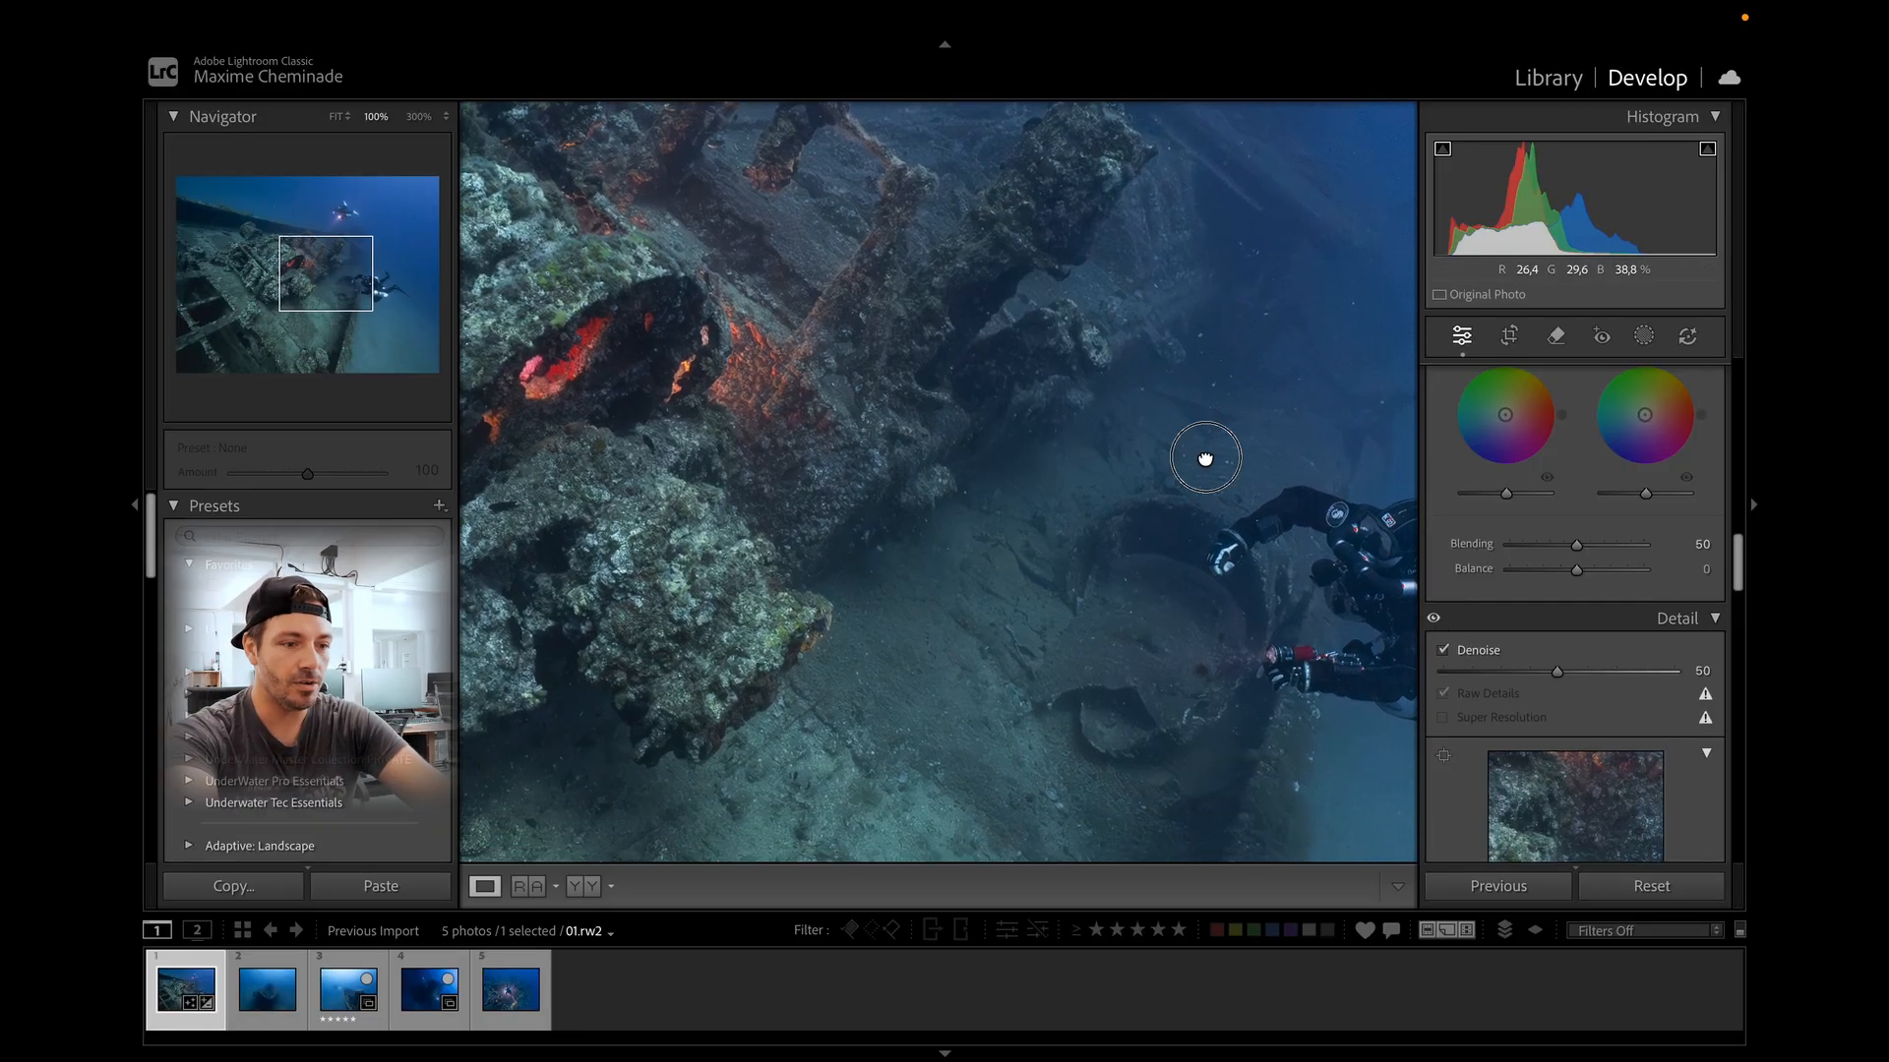
{"action": "left_click", "coordinate": [1205, 459]}
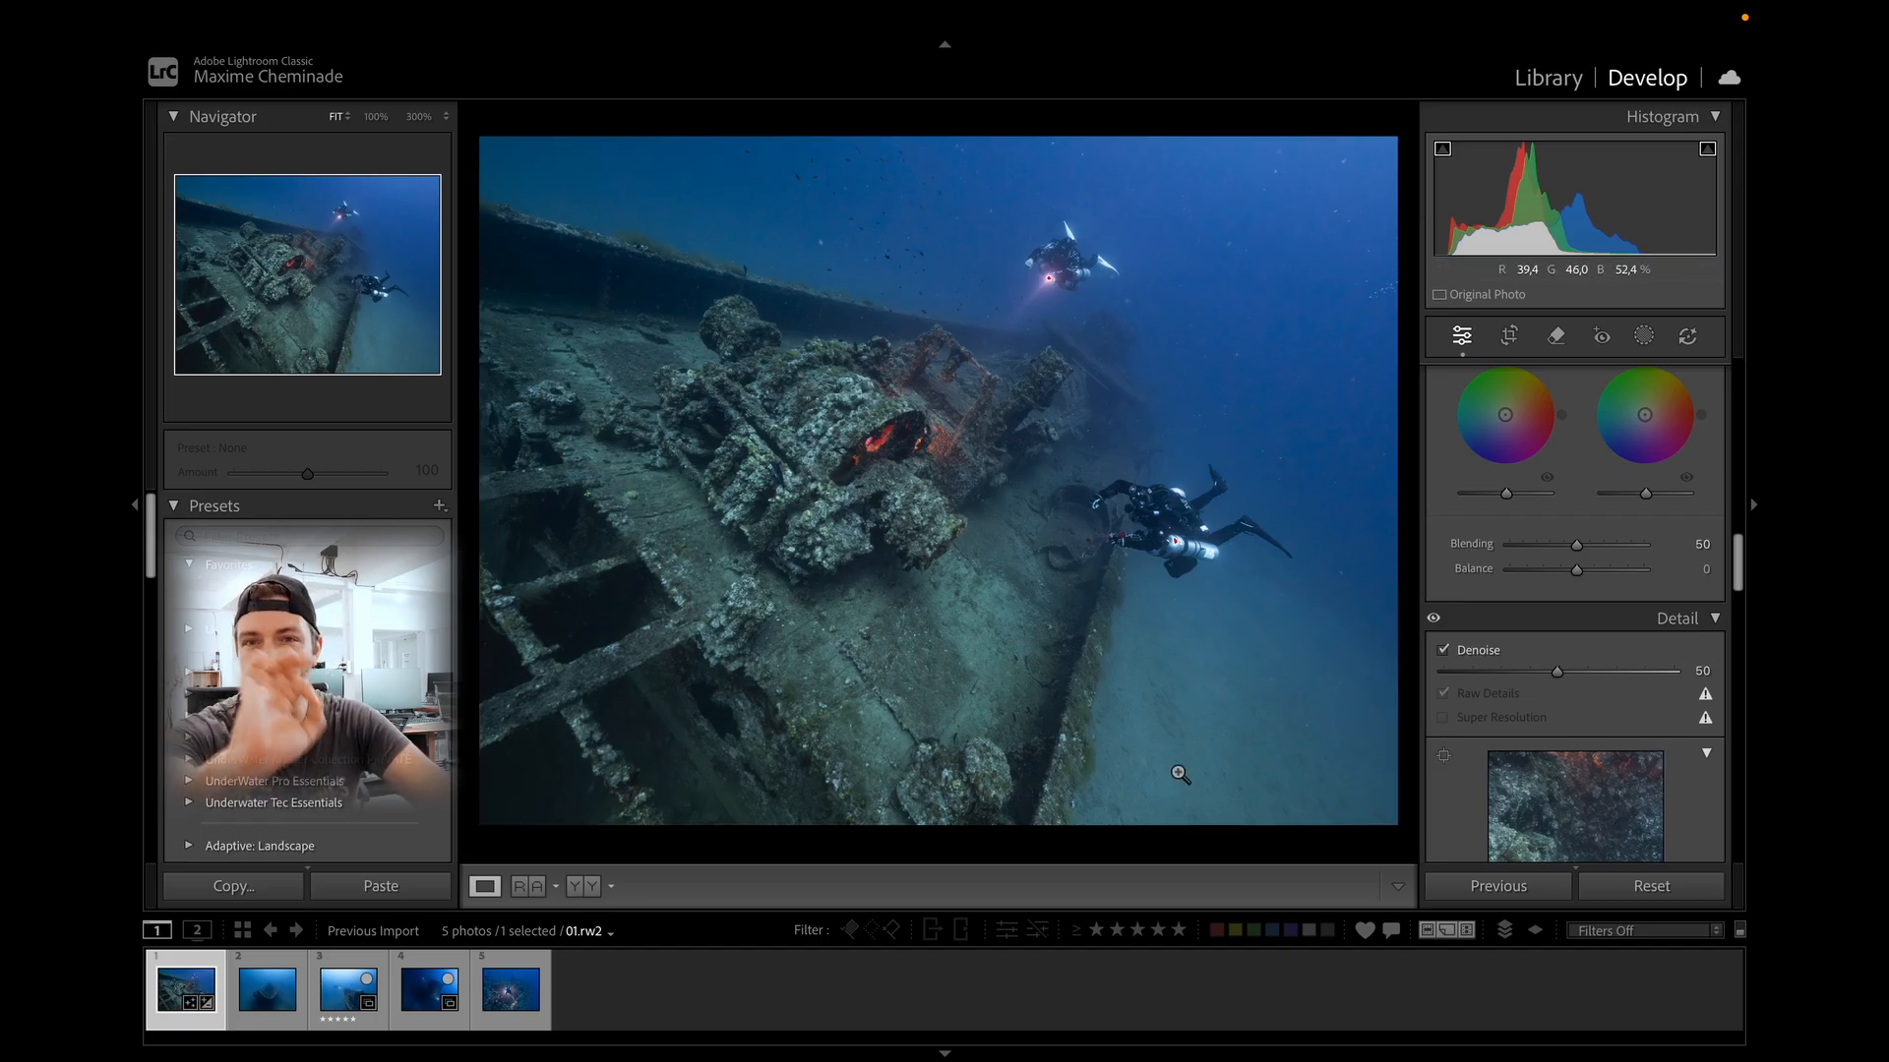
{"action": "left_click", "coordinate": [847, 578]}
{"action": "left_click", "coordinate": [1070, 561]}
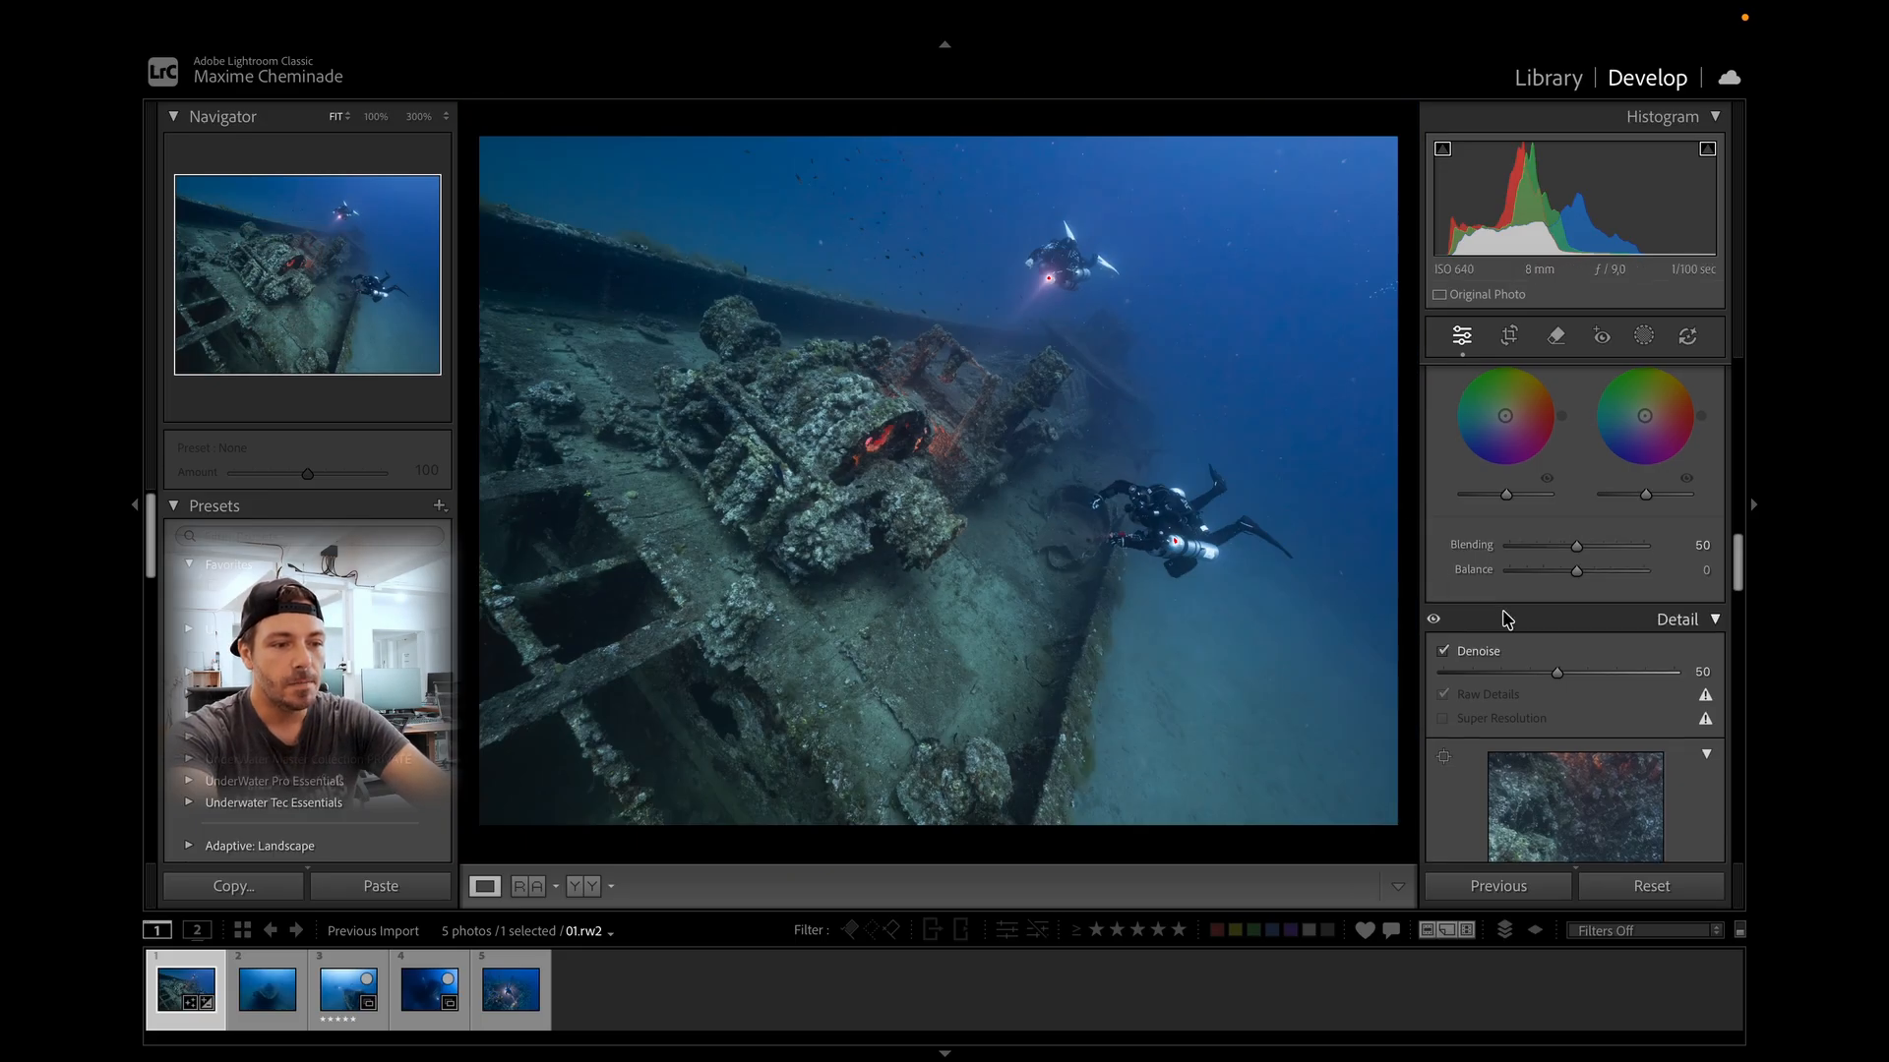
Collapse the Color Grading panel.
{"action": "scroll", "coordinate": [1505, 617], "scroll_direction": "up", "scroll_amount": 10}
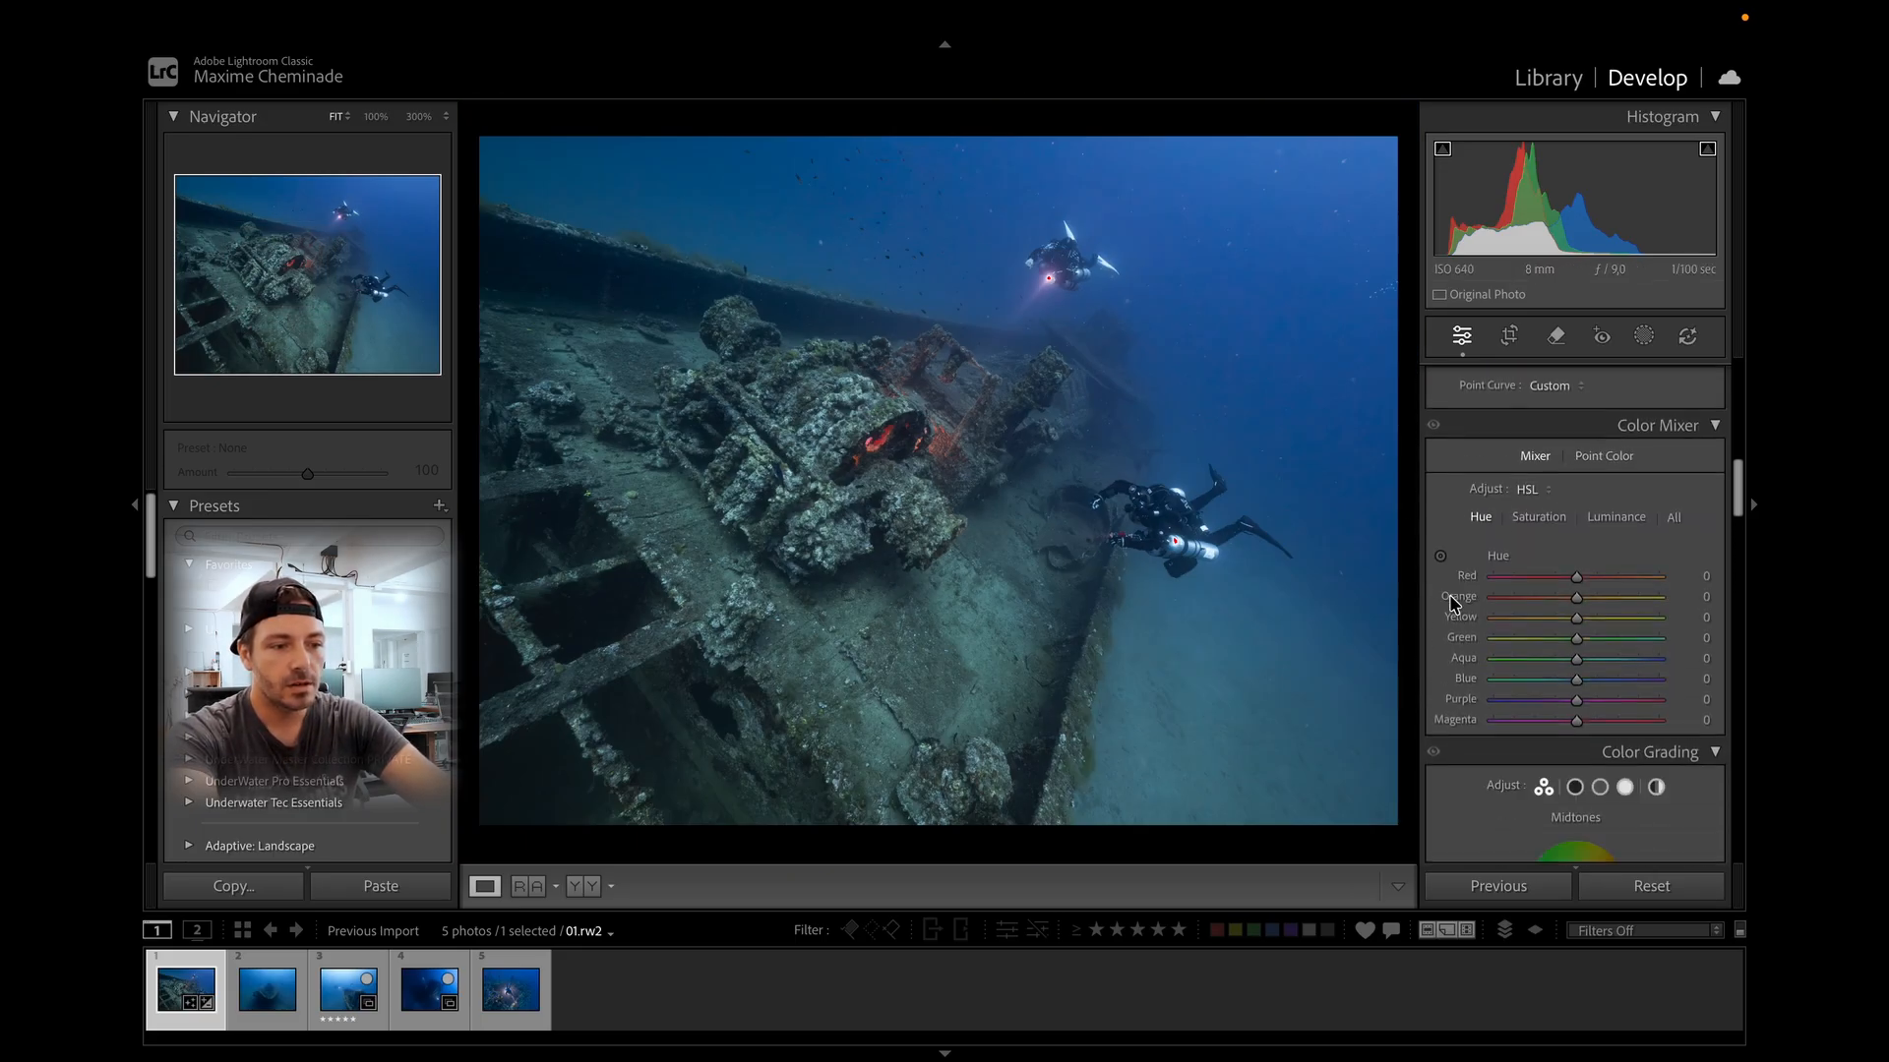
{"action": "scroll", "coordinate": [1452, 598], "scroll_direction": "down", "scroll_amount": 3}
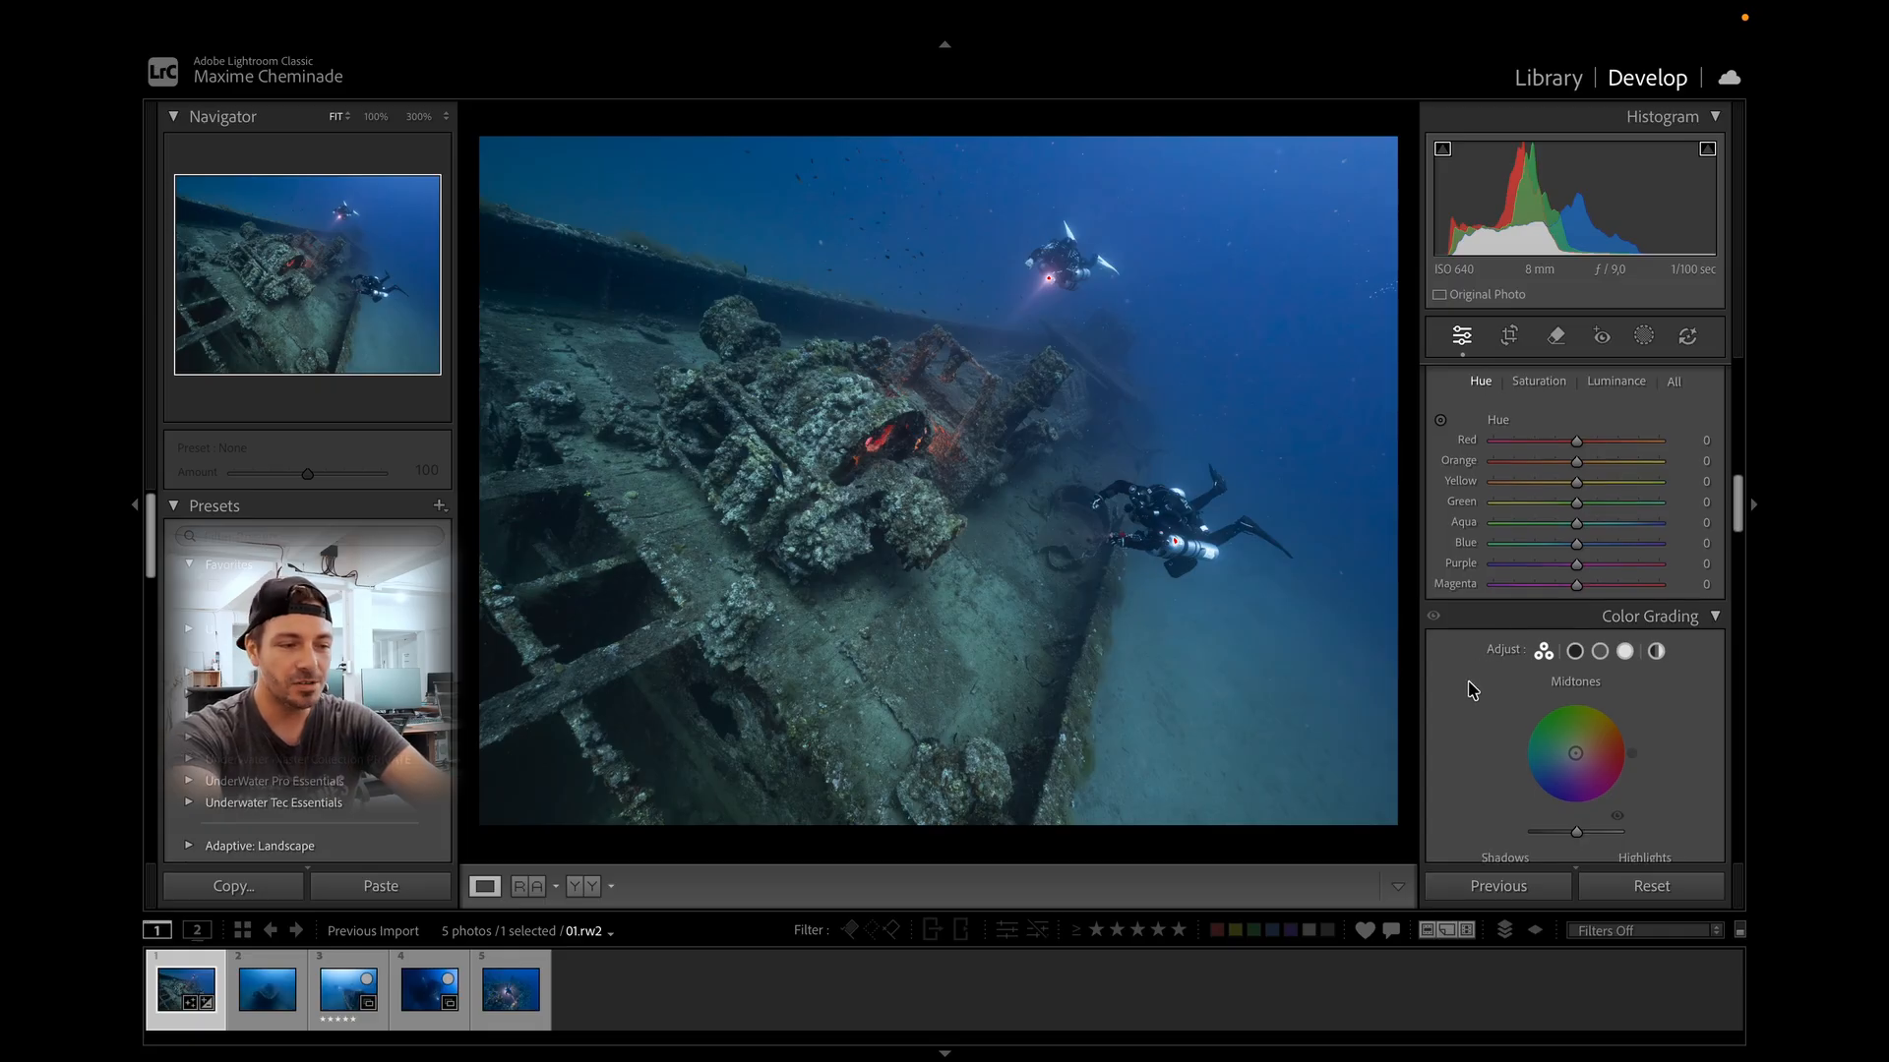
{"action": "left_click", "coordinate": [1706, 617]}
{"action": "scroll", "coordinate": [1611, 625], "scroll_direction": "up", "scroll_amount": 2}
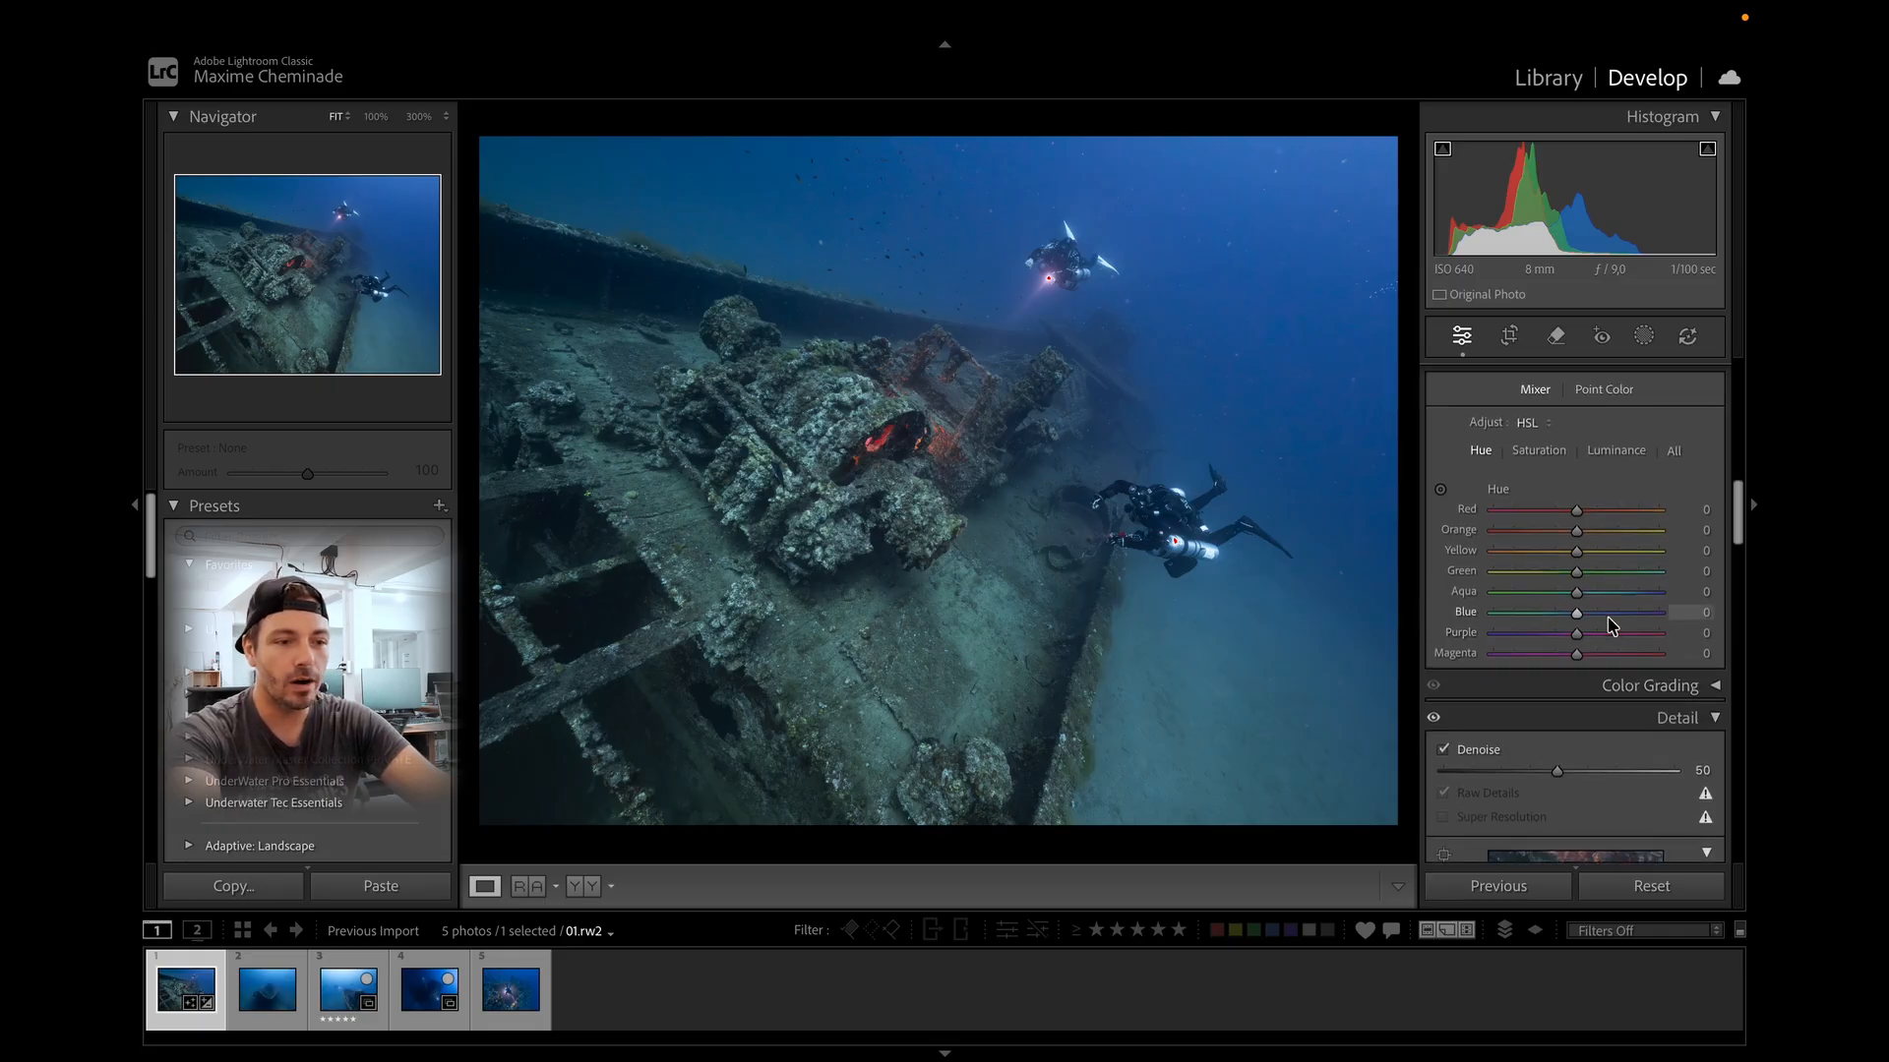
{"action": "scroll", "coordinate": [1594, 590], "scroll_direction": "up", "scroll_amount": 2}
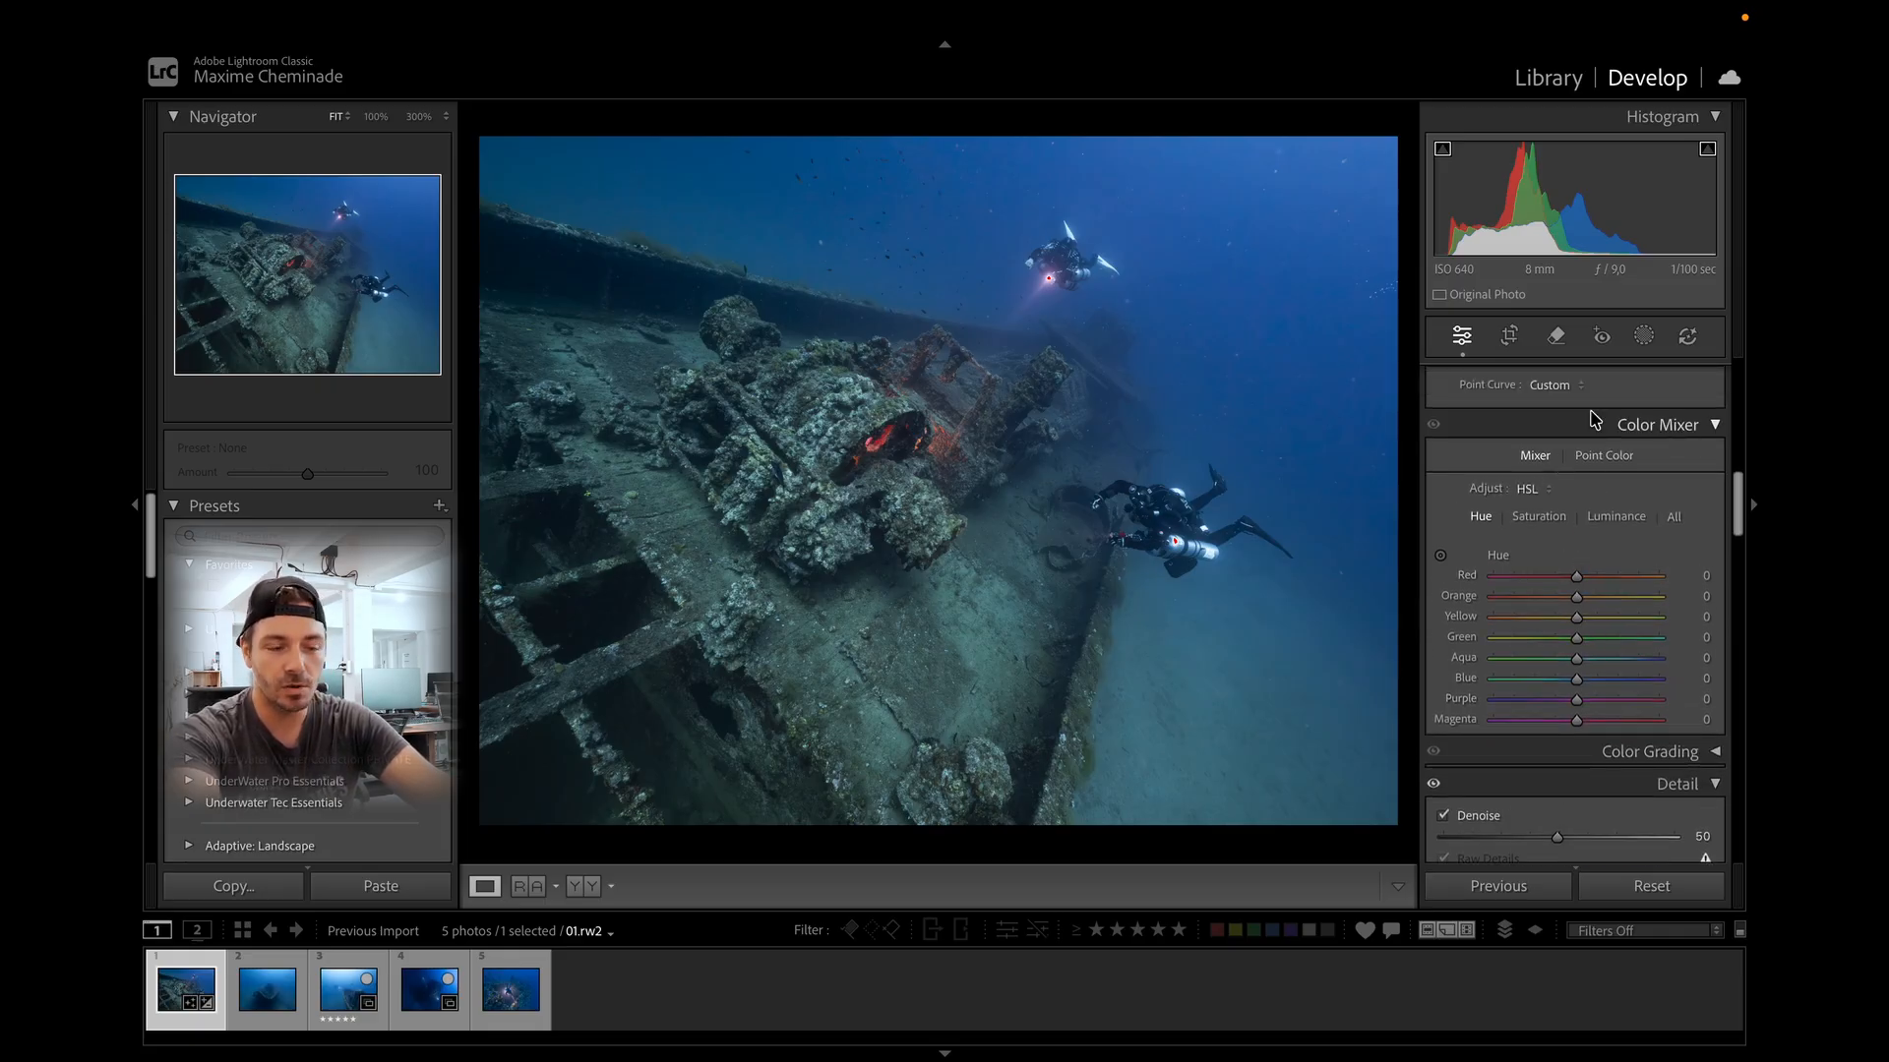
Set the Color Mixer to HSL mode showing all hue, saturation and luminance sliders.
{"action": "left_click", "coordinate": [1529, 489]}
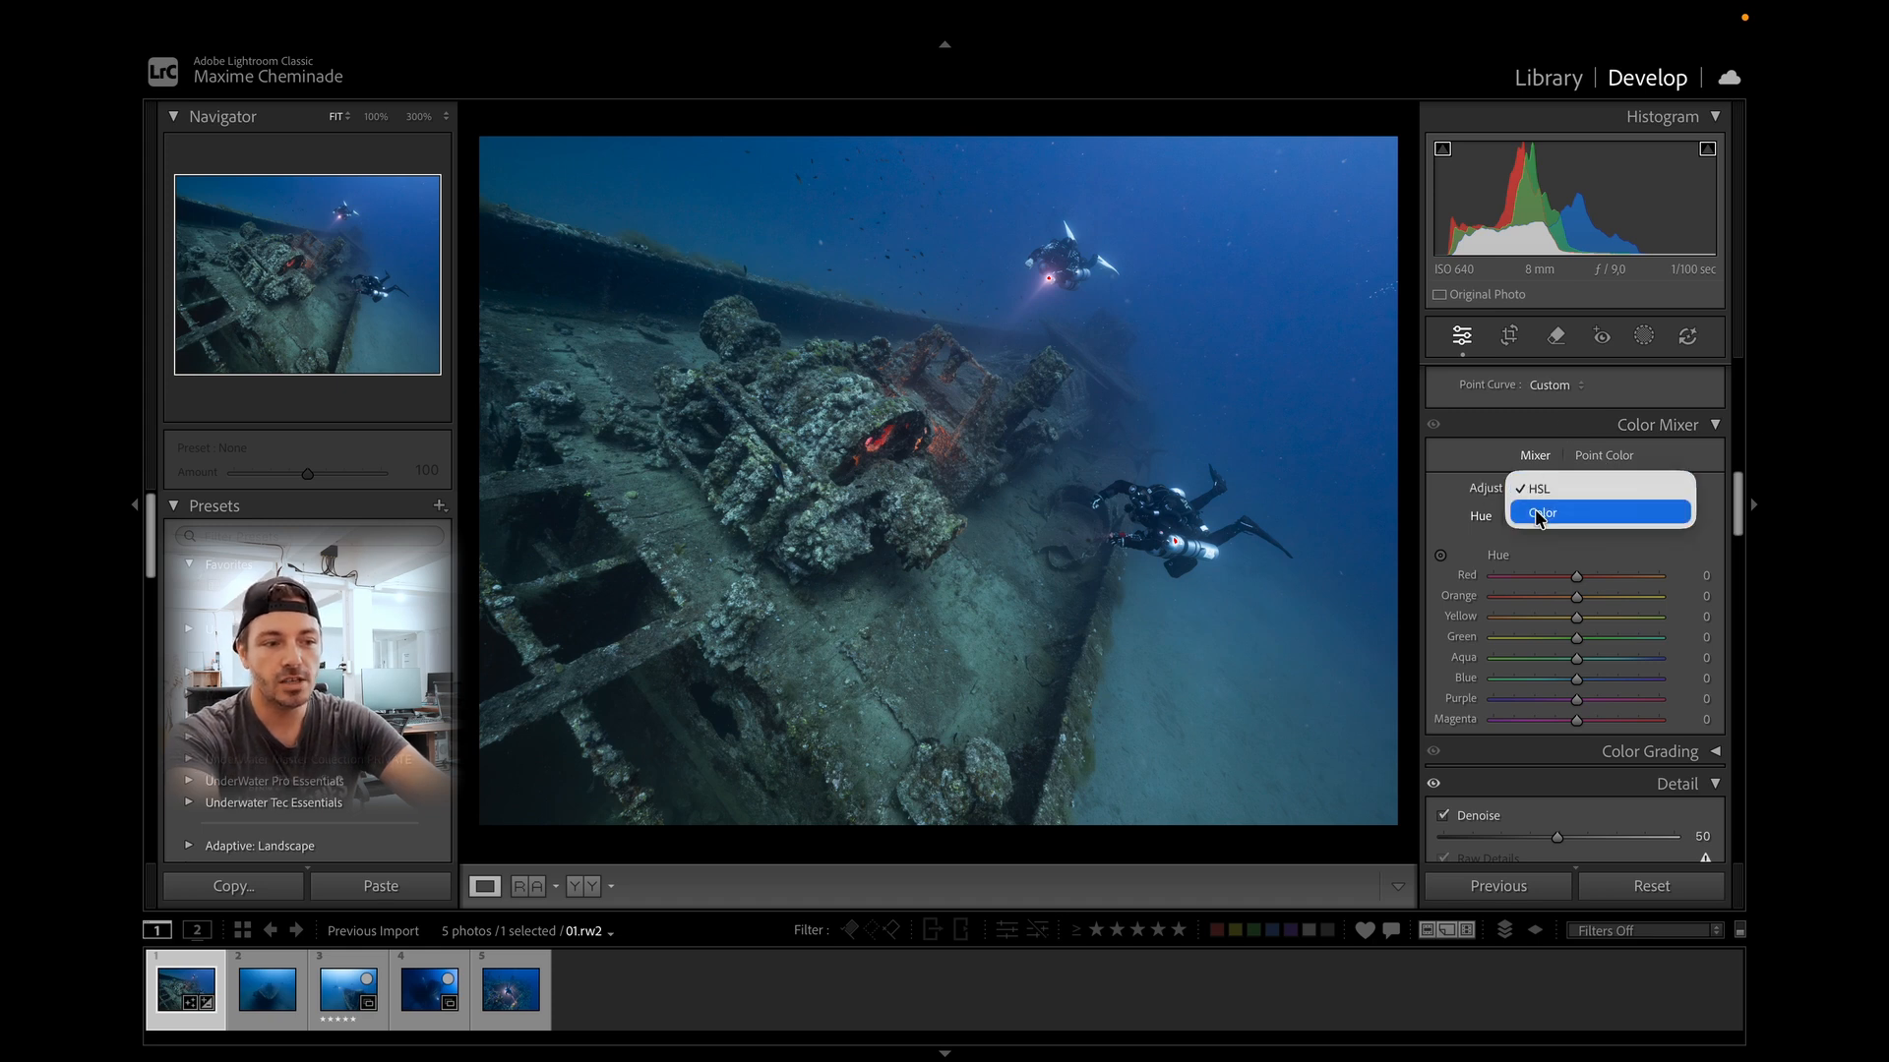
{"action": "left_click", "coordinate": [1536, 516]}
{"action": "left_click", "coordinate": [1530, 489]}
{"action": "left_click", "coordinate": [1538, 464]}
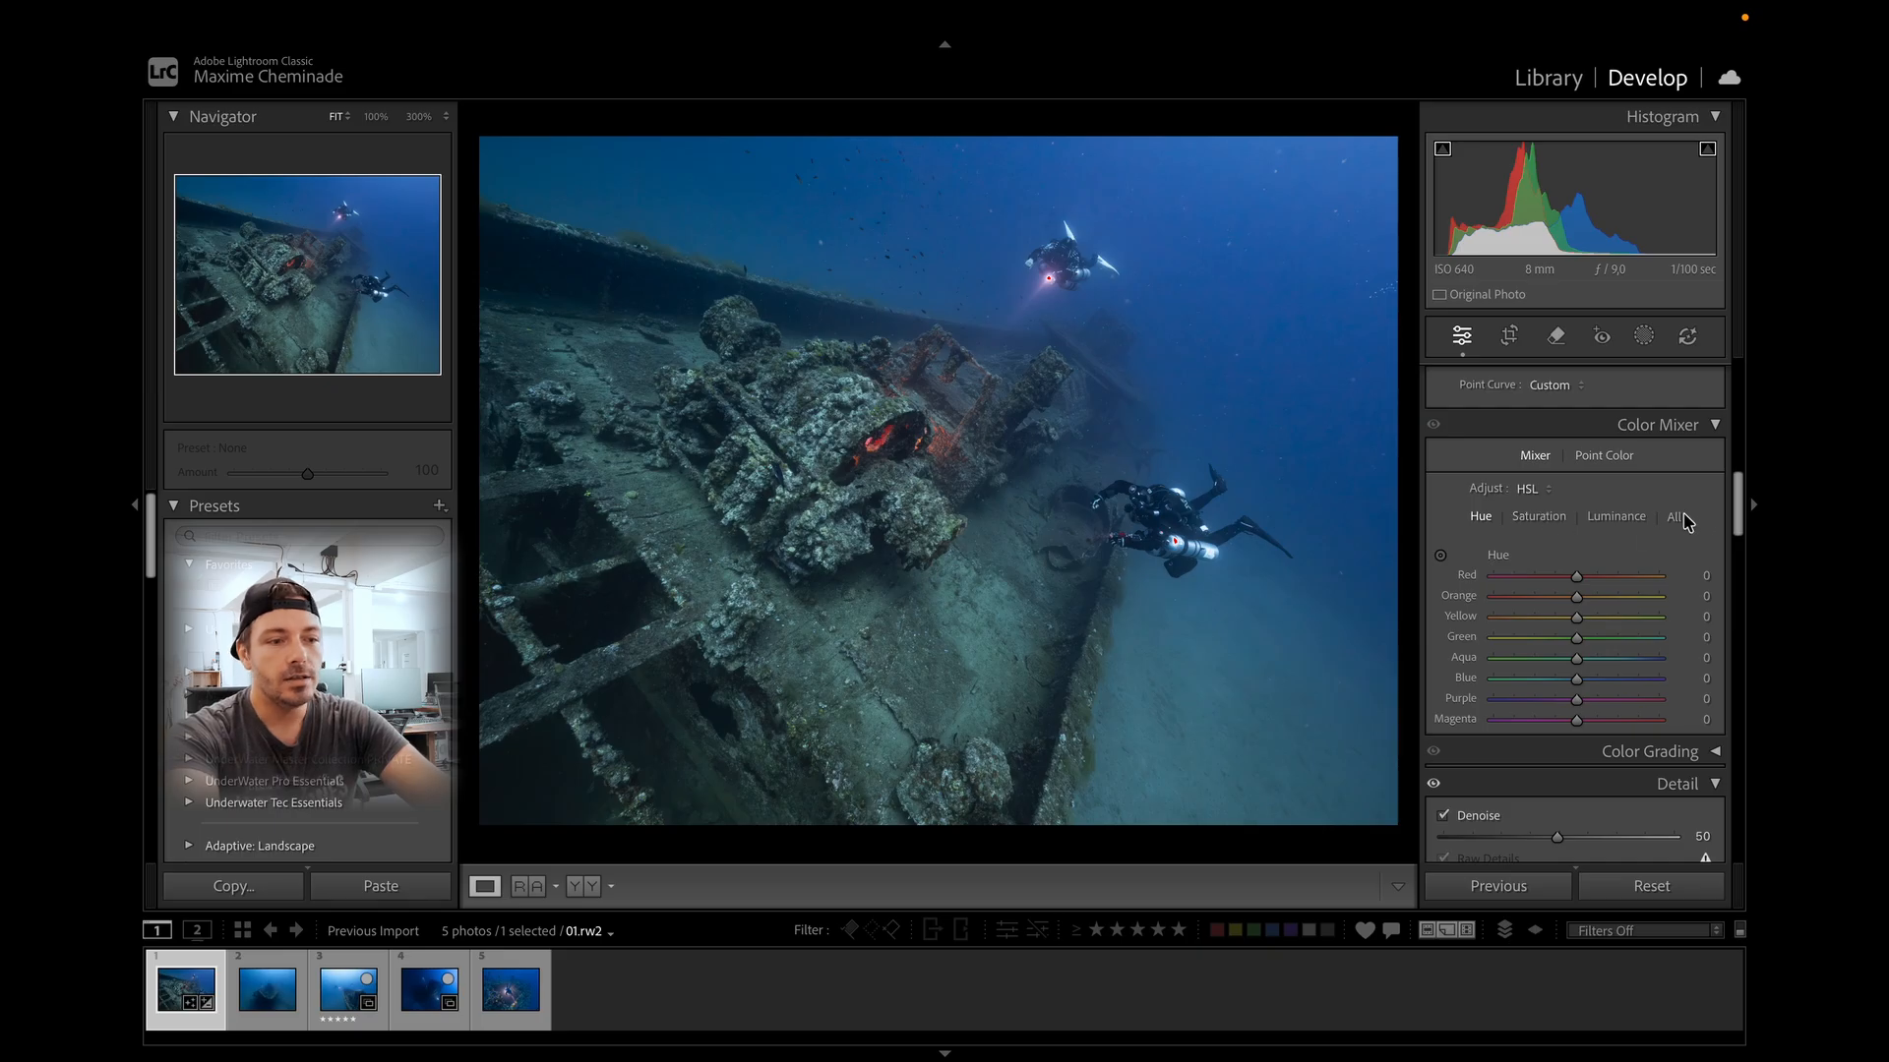
{"action": "left_click", "coordinate": [1681, 517]}
Set the HSL hues to Aqua +9, Blue +14 and Purple -83, and Blue saturation to +9.
{"action": "scroll", "coordinate": [1633, 644], "scroll_direction": "down", "scroll_amount": 3}
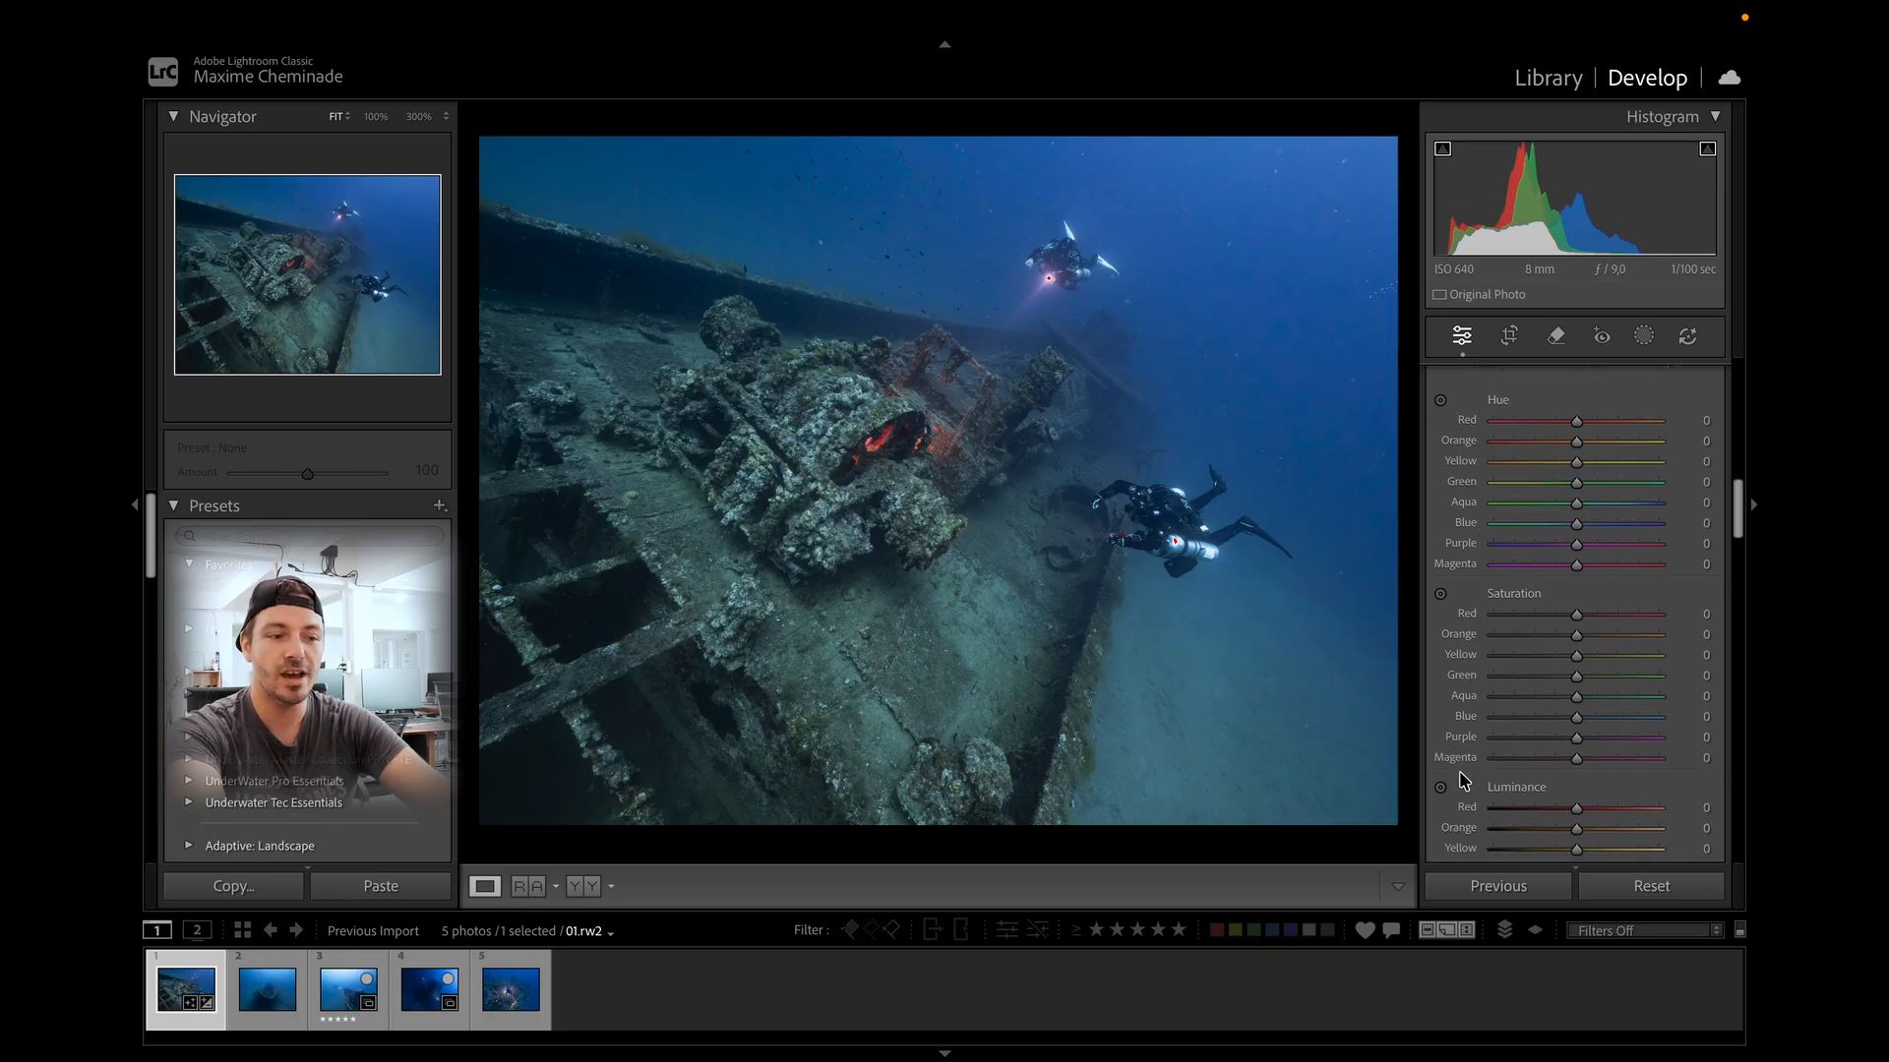
{"action": "scroll", "coordinate": [1469, 816], "scroll_direction": "up", "scroll_amount": 2}
{"action": "left_click_drag", "start_coordinate": [1580, 567], "coordinate": [1564, 573]}
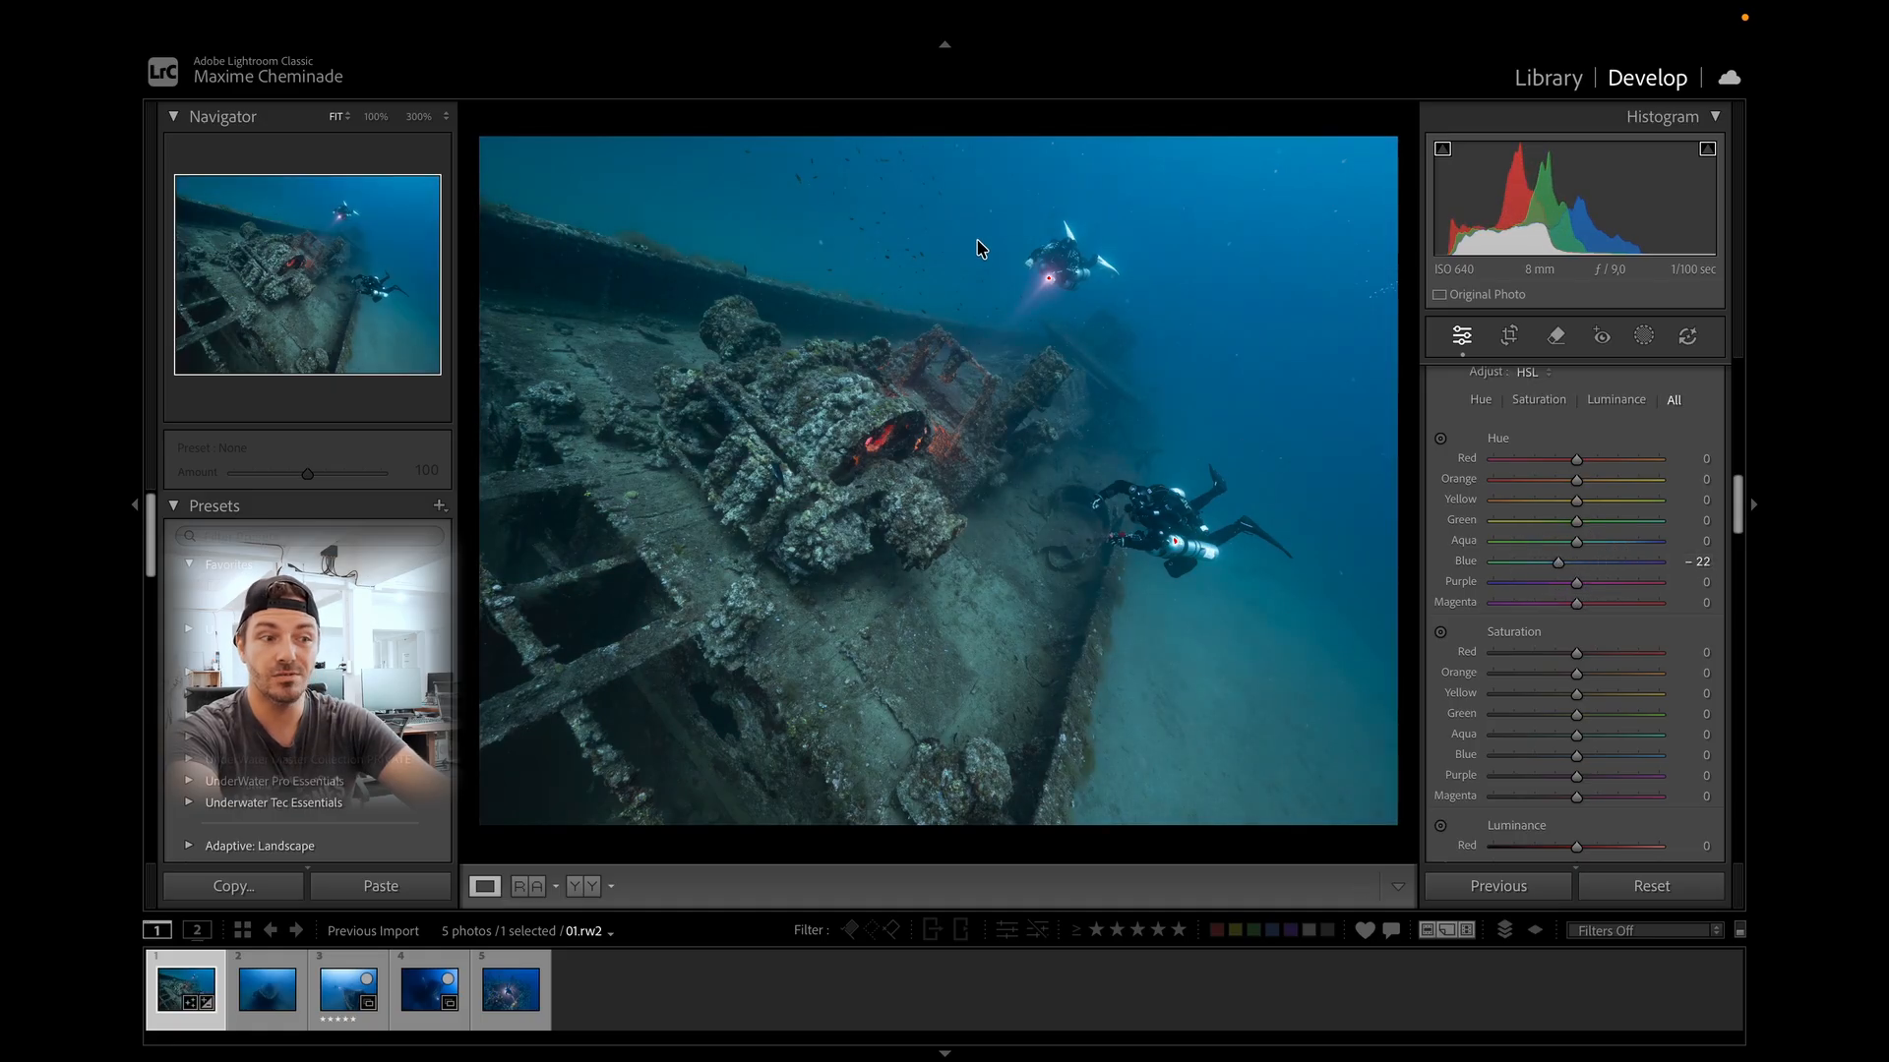
{"action": "left_click", "coordinate": [1560, 562]}
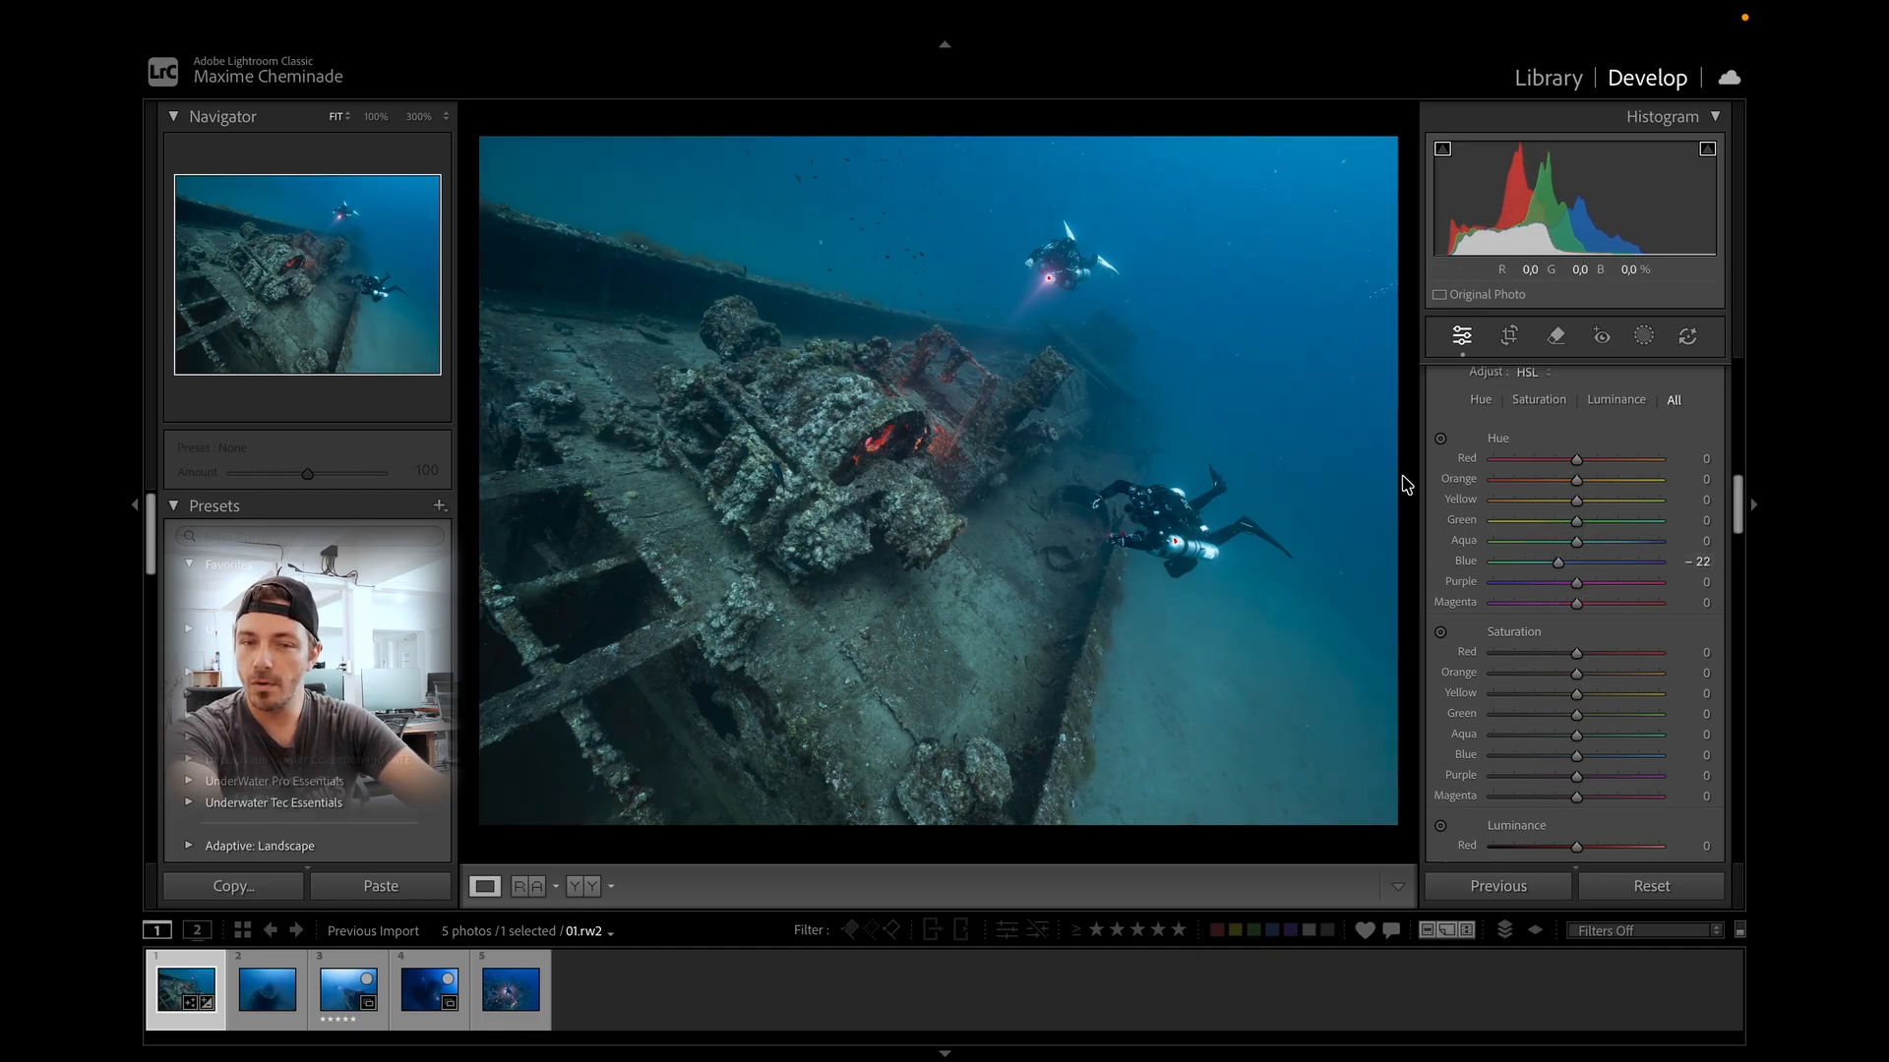
{"action": "scroll", "coordinate": [1574, 590], "scroll_direction": "down", "scroll_amount": 2}
{"action": "mouse_move", "coordinate": [1576, 663]}
{"action": "left_mouse_down"}
{"action": "mouse_move", "coordinate": [1549, 669]}
{"action": "mouse_move", "coordinate": [1610, 658]}
{"action": "mouse_move", "coordinate": [1568, 653]}
{"action": "mouse_move", "coordinate": [1585, 660]}
{"action": "left_mouse_up"}
{"action": "scroll", "coordinate": [1574, 689], "scroll_direction": "down", "scroll_amount": 1}
{"action": "left_click_drag", "start_coordinate": [1576, 837], "coordinate": [1532, 843]}
{"action": "scroll", "coordinate": [1574, 551], "scroll_direction": "up", "scroll_amount": 3}
{"action": "mouse_move", "coordinate": [1576, 555]}
{"action": "left_mouse_down"}
{"action": "mouse_move", "coordinate": [1586, 574]}
{"action": "mouse_move", "coordinate": [1560, 577]}
{"action": "mouse_move", "coordinate": [1582, 594]}
{"action": "mouse_move", "coordinate": [1507, 597]}
{"action": "mouse_move", "coordinate": [1599, 577]}
{"action": "mouse_move", "coordinate": [1576, 553]}
{"action": "mouse_move", "coordinate": [1559, 569]}
{"action": "left_mouse_up"}
{"action": "scroll", "coordinate": [1460, 438], "scroll_direction": "up", "scroll_amount": 2}
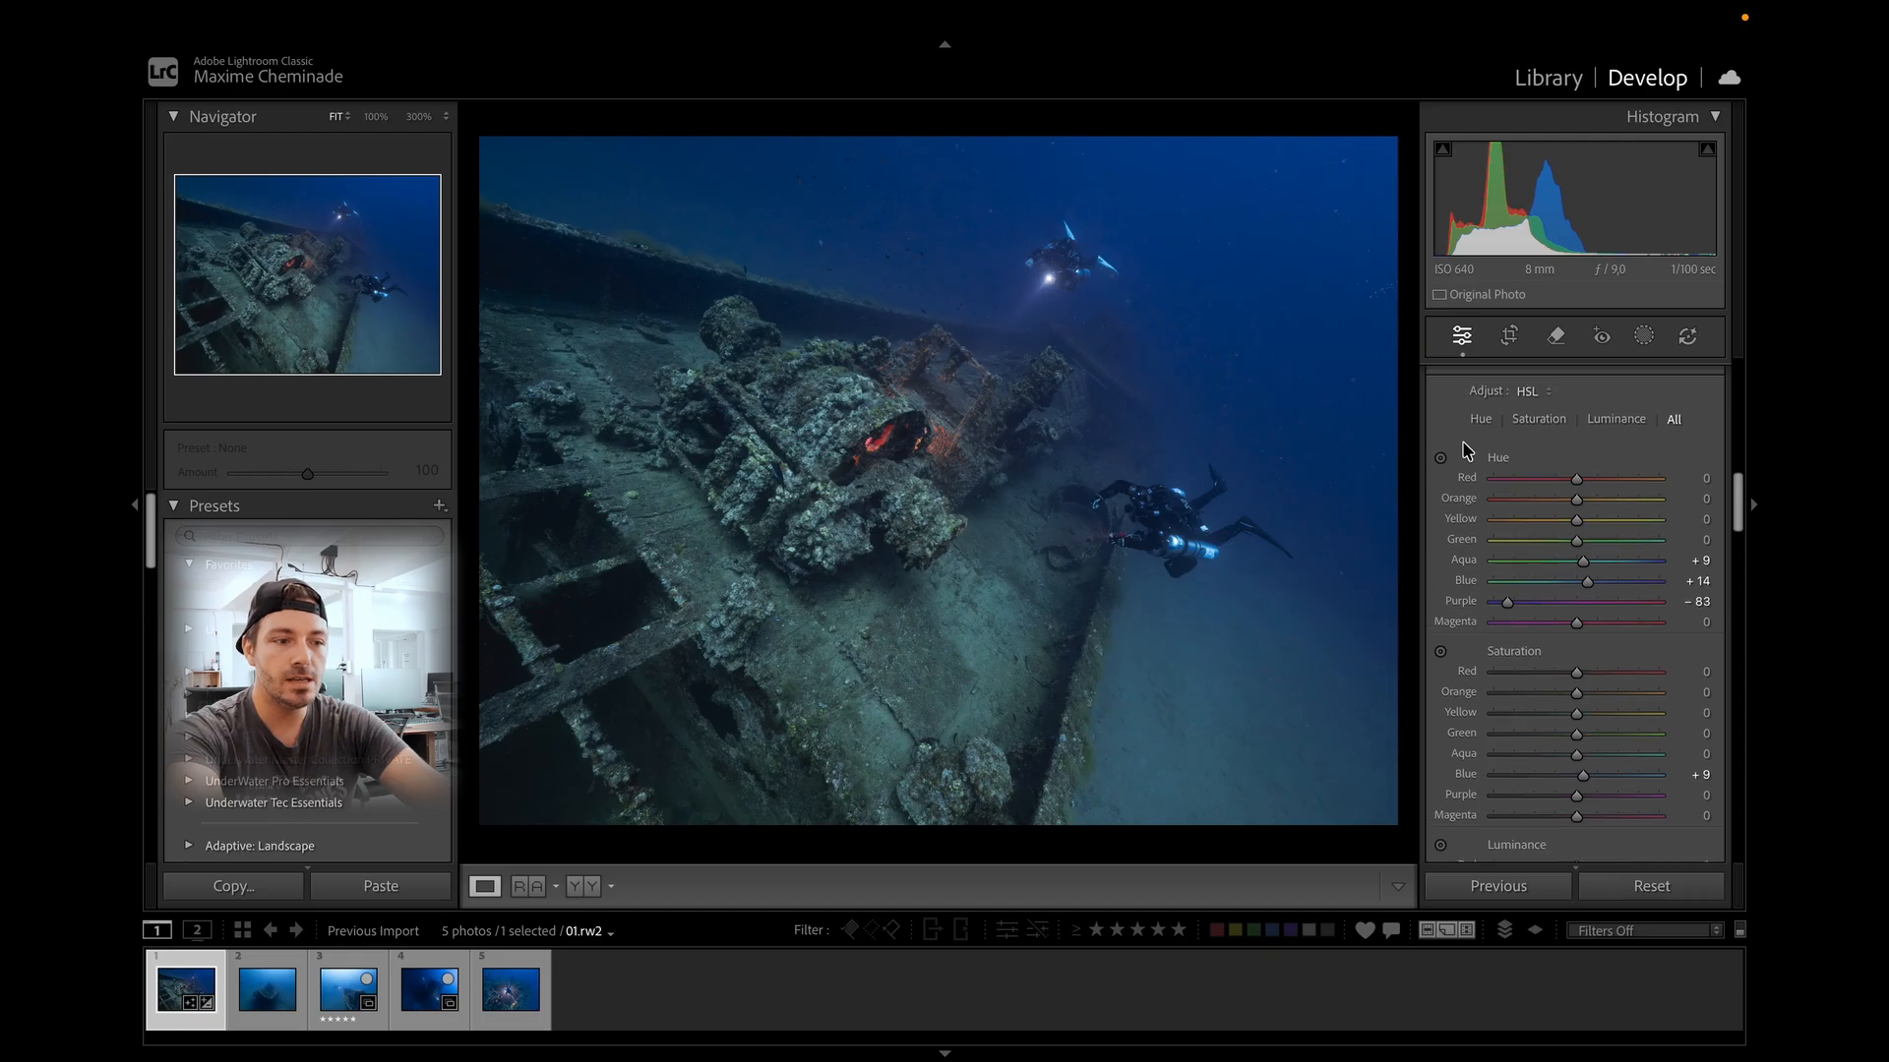
{"action": "scroll", "coordinate": [1456, 425], "scroll_direction": "up", "scroll_amount": 1}
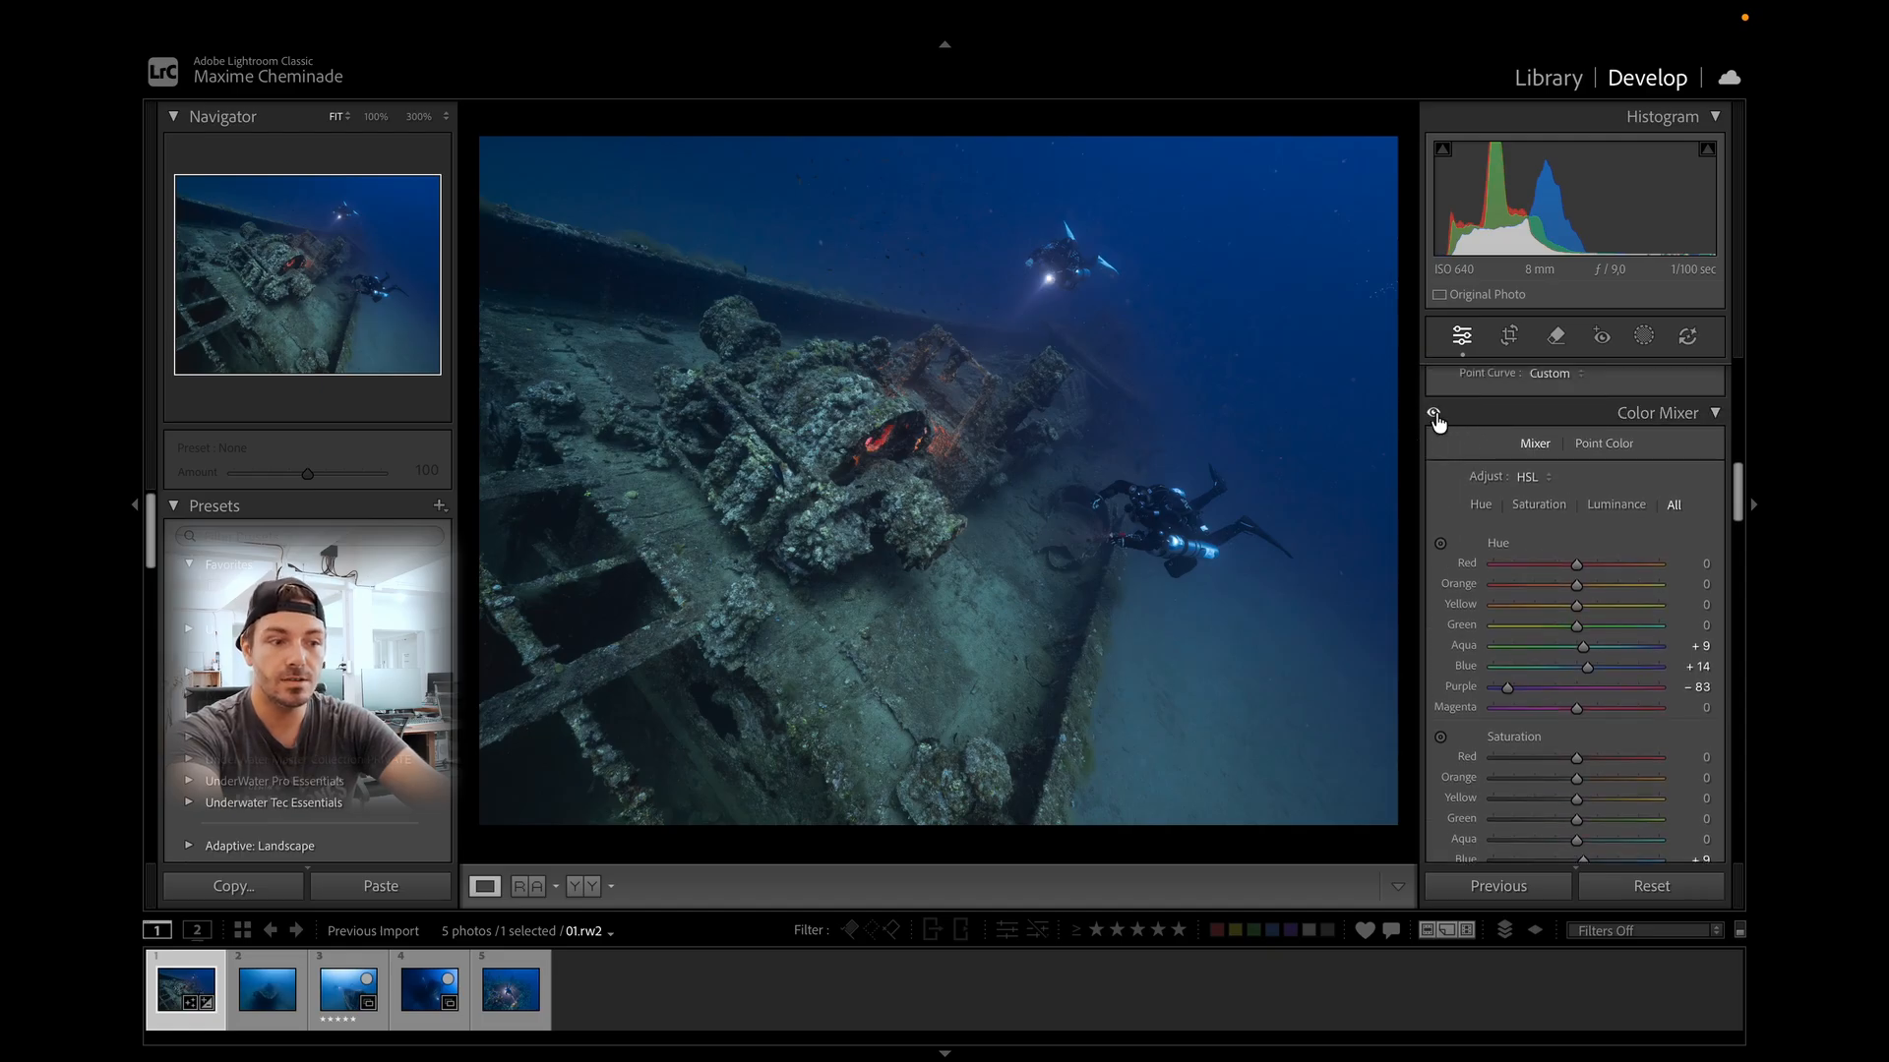
Toggle the Color Mixer panel off and on to compare its effect on the photo.
{"action": "left_click", "coordinate": [1435, 415]}
{"action": "left_click", "coordinate": [1435, 415]}
{"action": "left_click", "coordinate": [1435, 415]}
{"action": "left_click", "coordinate": [1436, 415]}
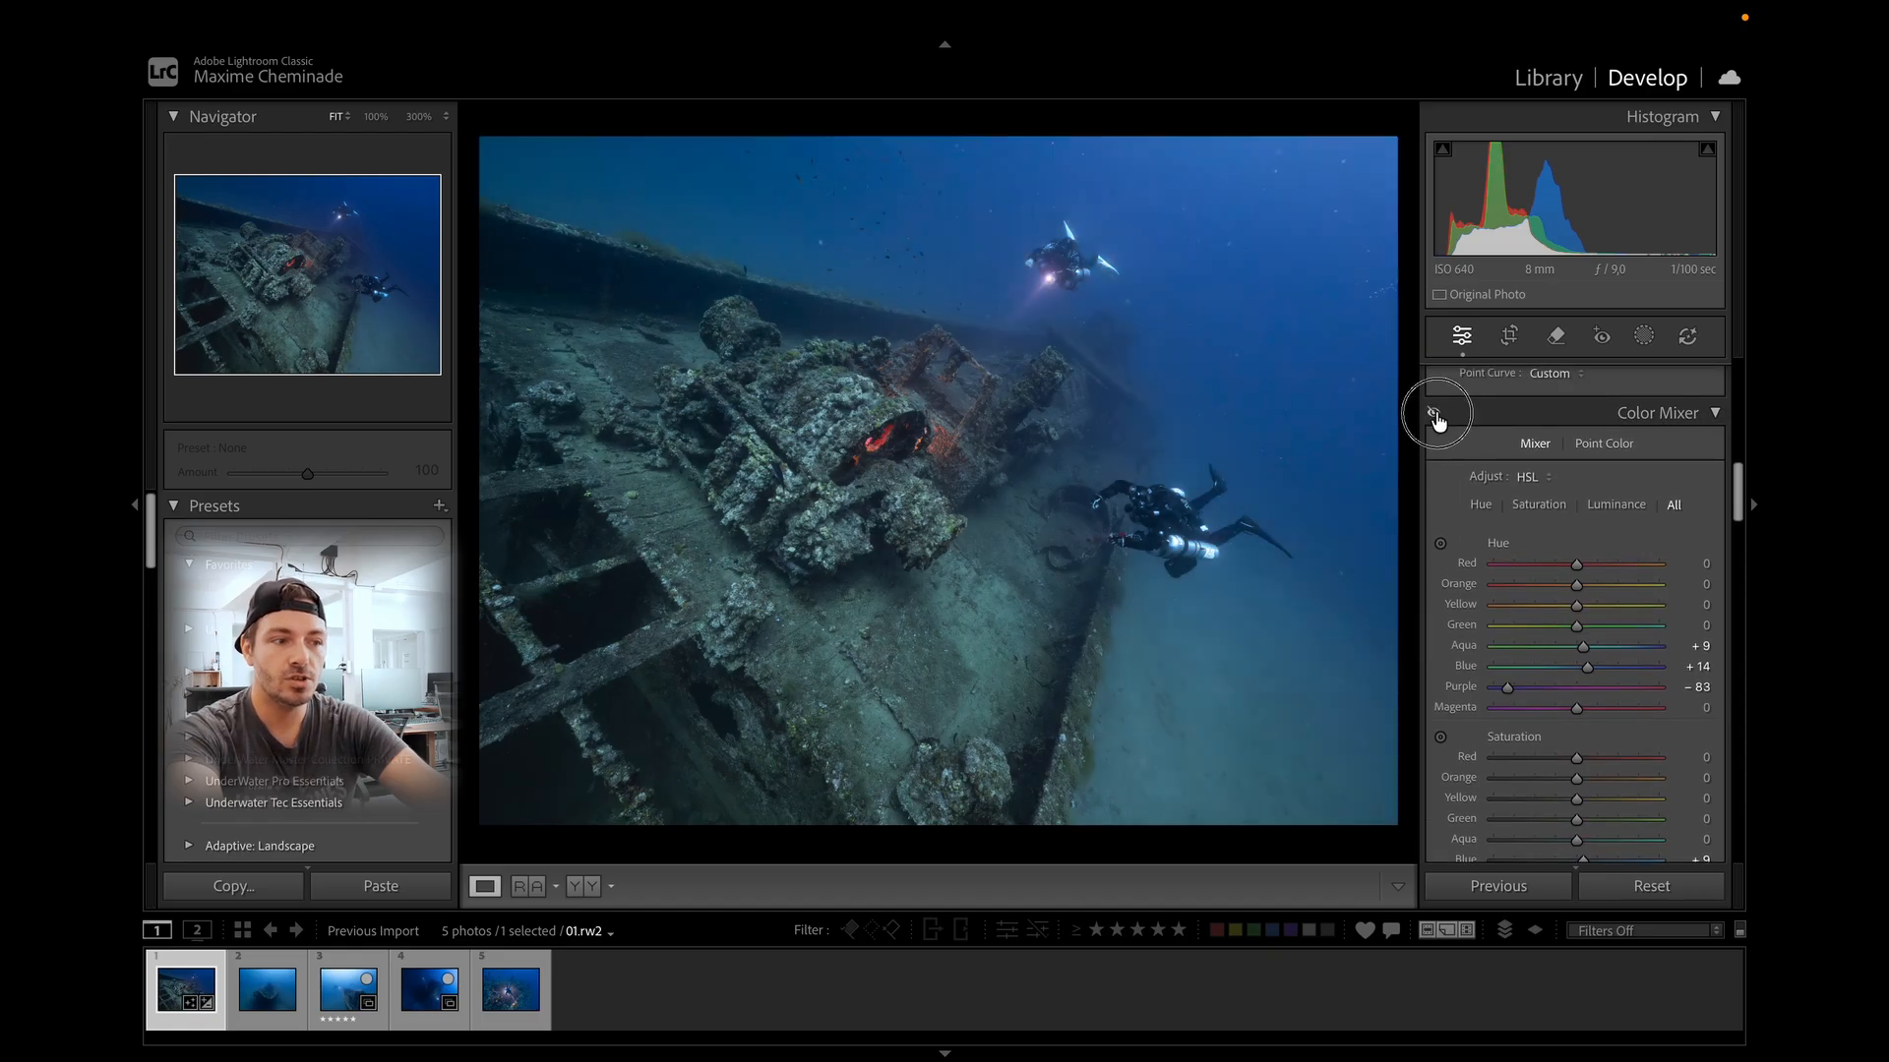
{"action": "left_click", "coordinate": [1435, 415]}
{"action": "left_click", "coordinate": [1435, 415]}
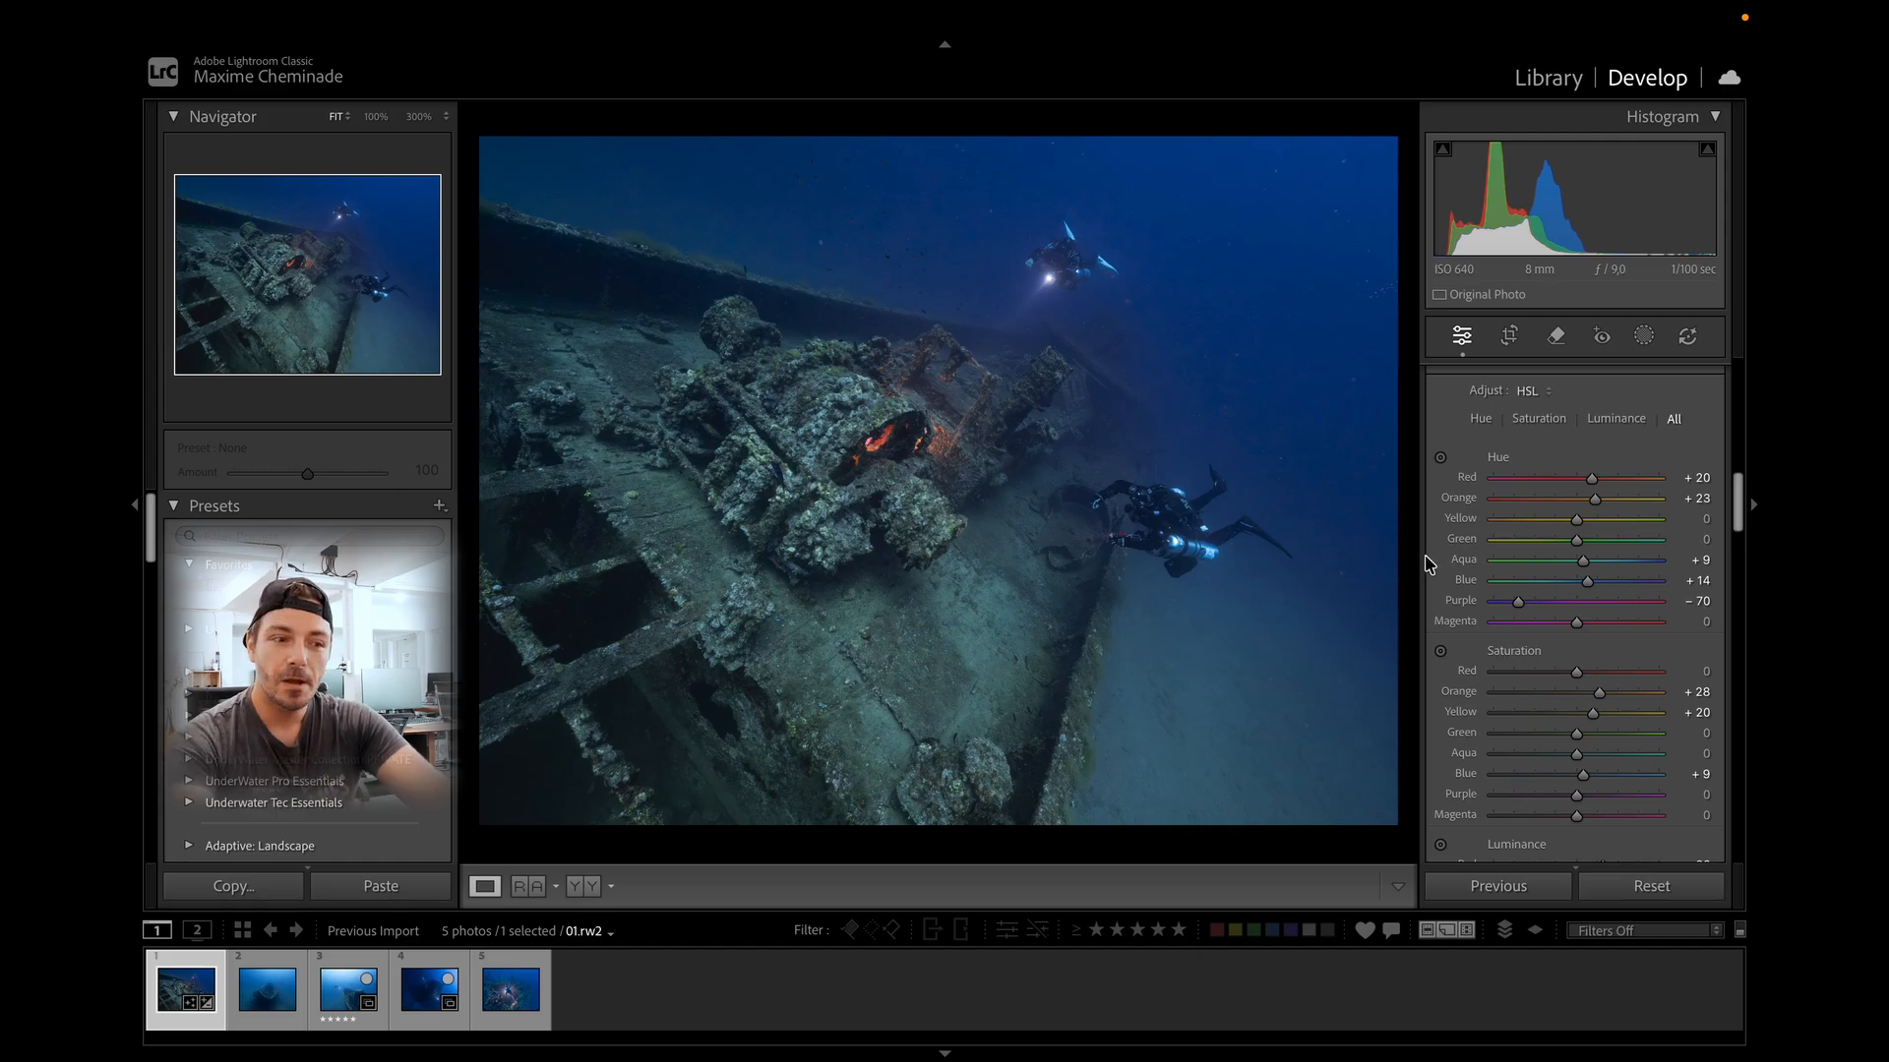
Try shifting hues by dragging on the wreck with the hue targeted adjustment tool, then undo it.
{"action": "left_click", "coordinate": [1440, 458]}
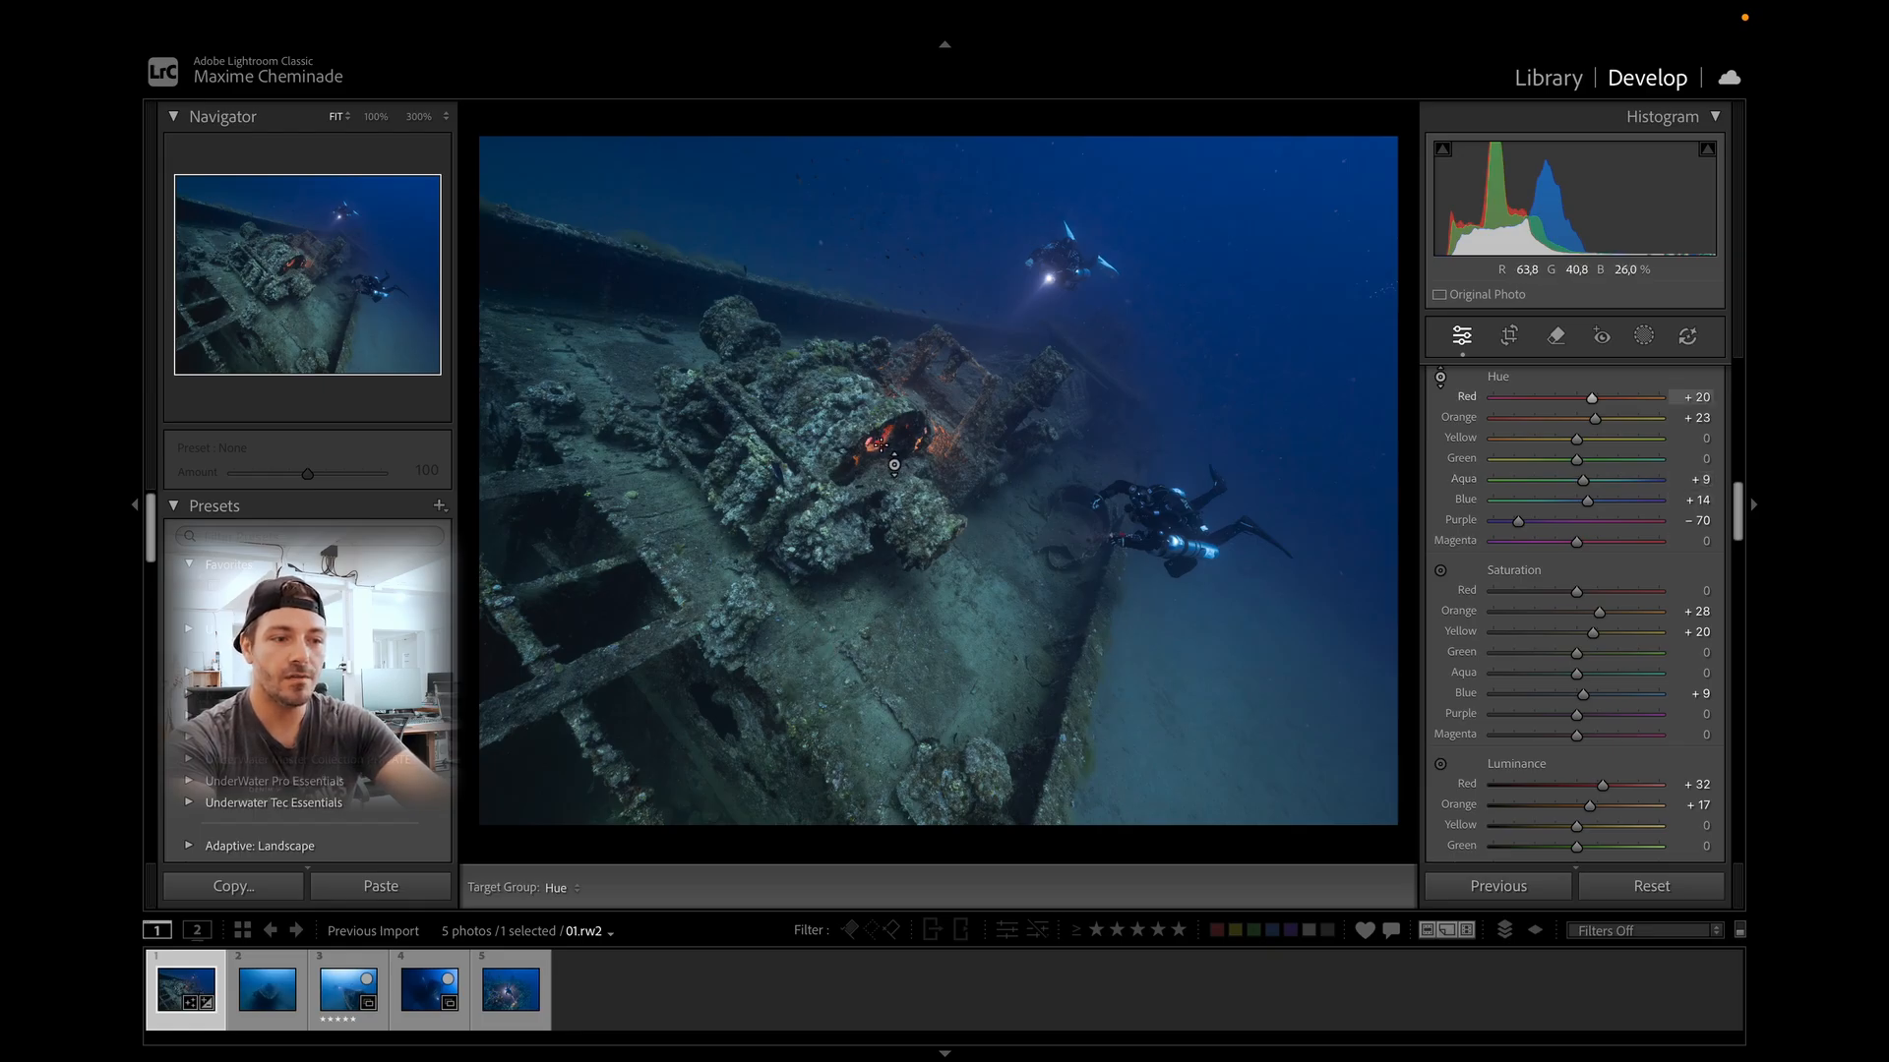
{"action": "mouse_move", "coordinate": [961, 617]}
{"action": "left_mouse_down"}
{"action": "mouse_move", "coordinate": [953, 679]}
{"action": "mouse_move", "coordinate": [930, 600]}
{"action": "left_mouse_up"}
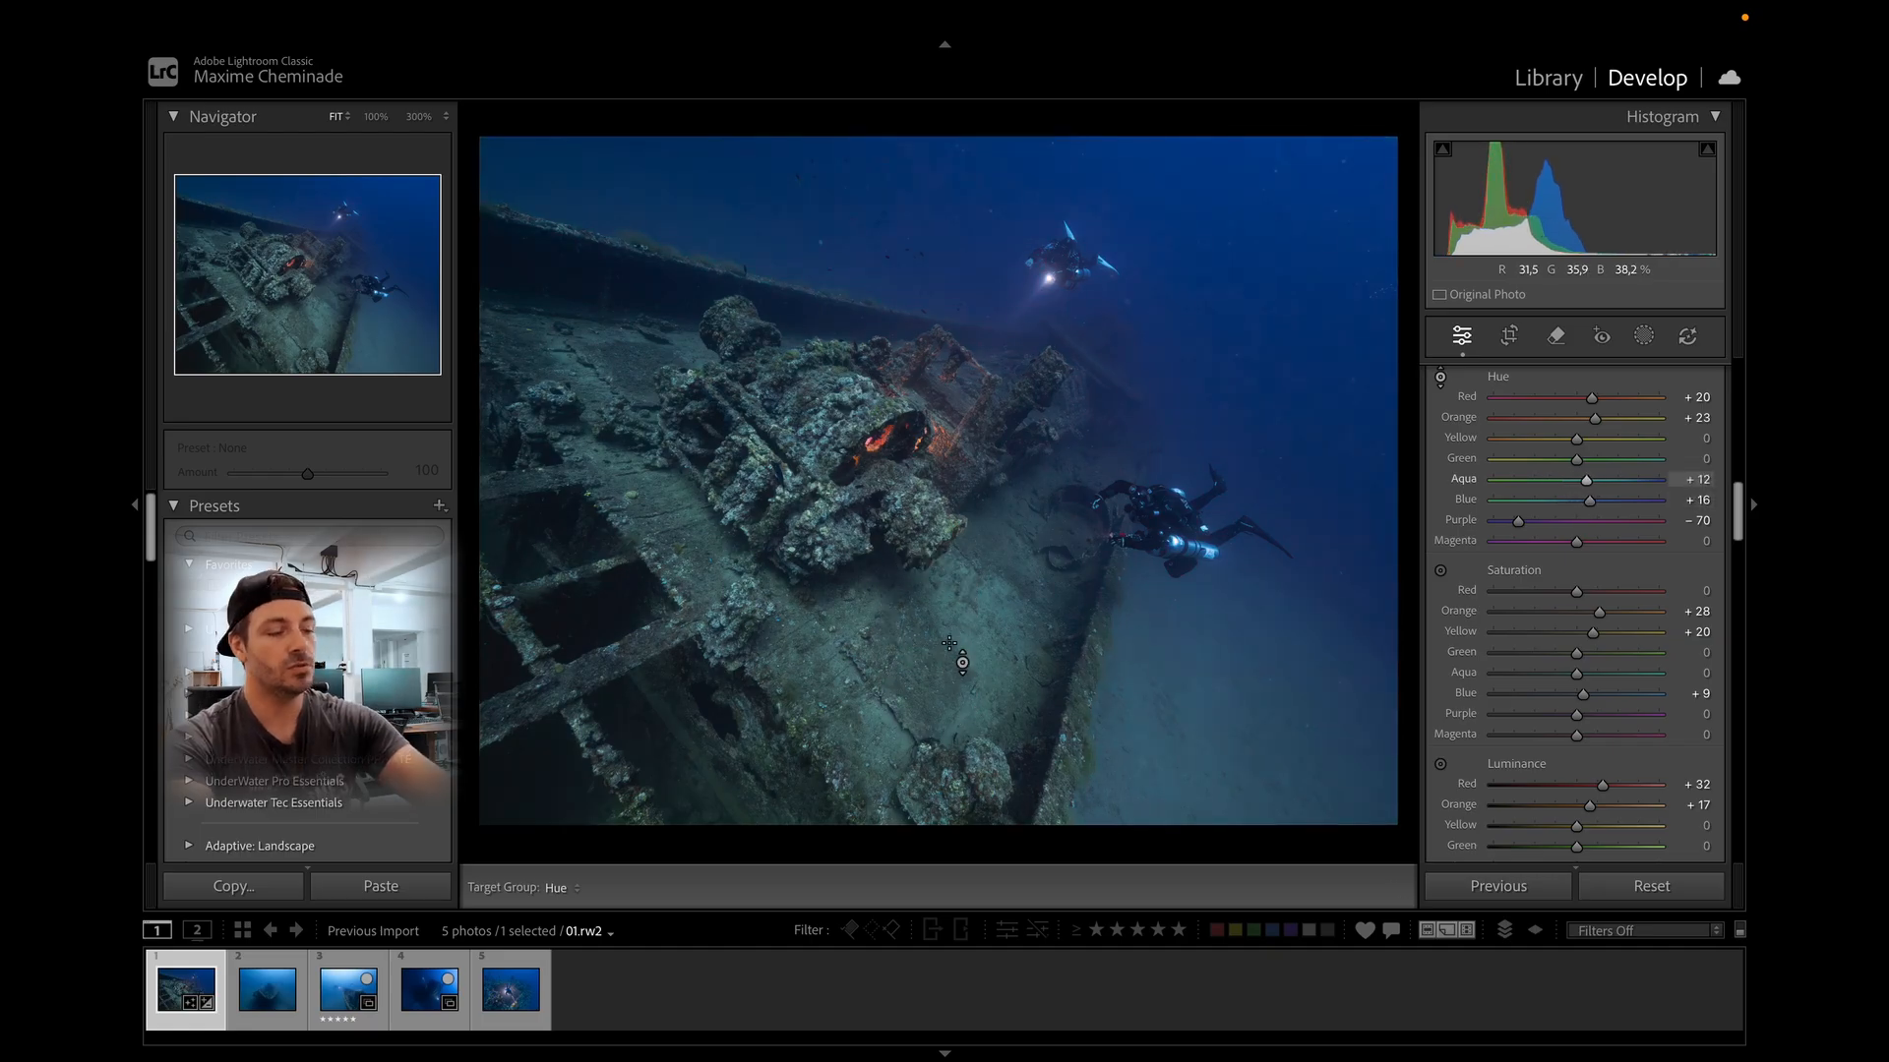
{"action": "key", "text": "ctrl+z"}
{"action": "key", "text": "Escape"}
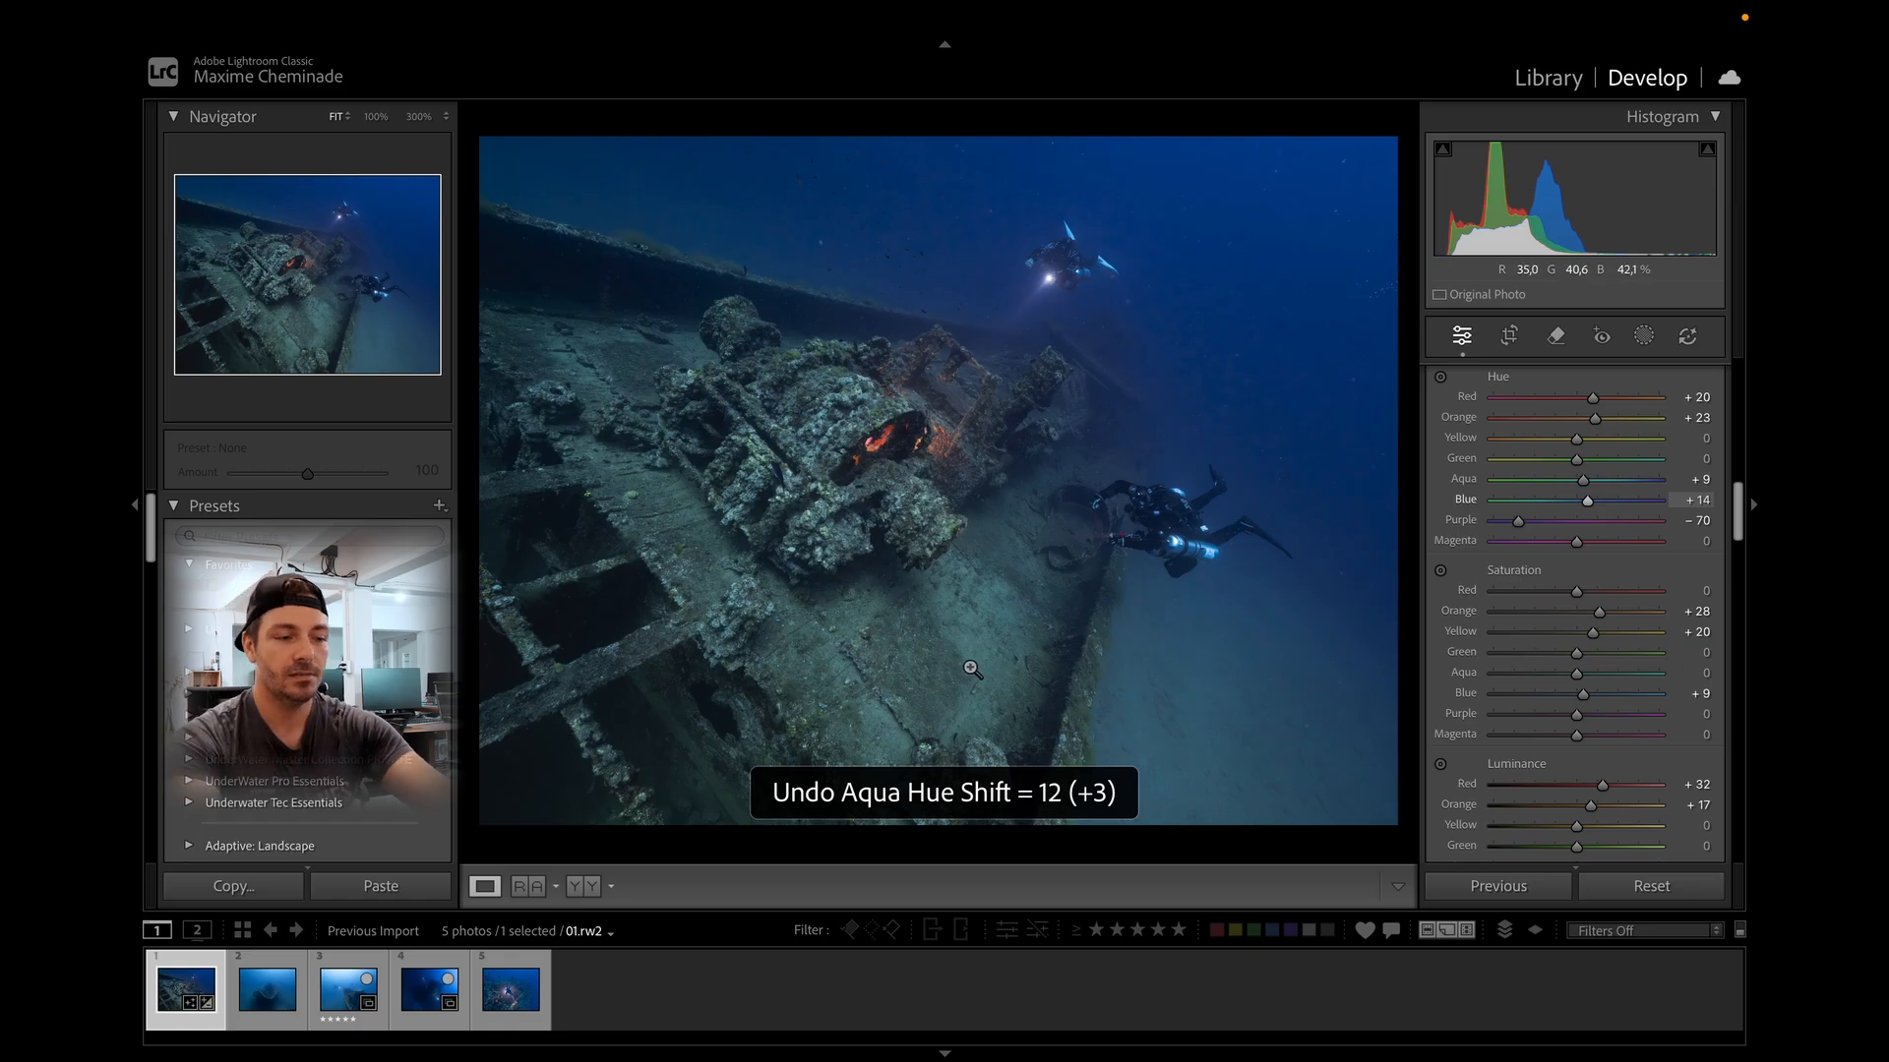
Compare the edited photo with the original in the before/after view.
{"action": "left_click", "coordinate": [1441, 571]}
{"action": "left_click", "coordinate": [1441, 745]}
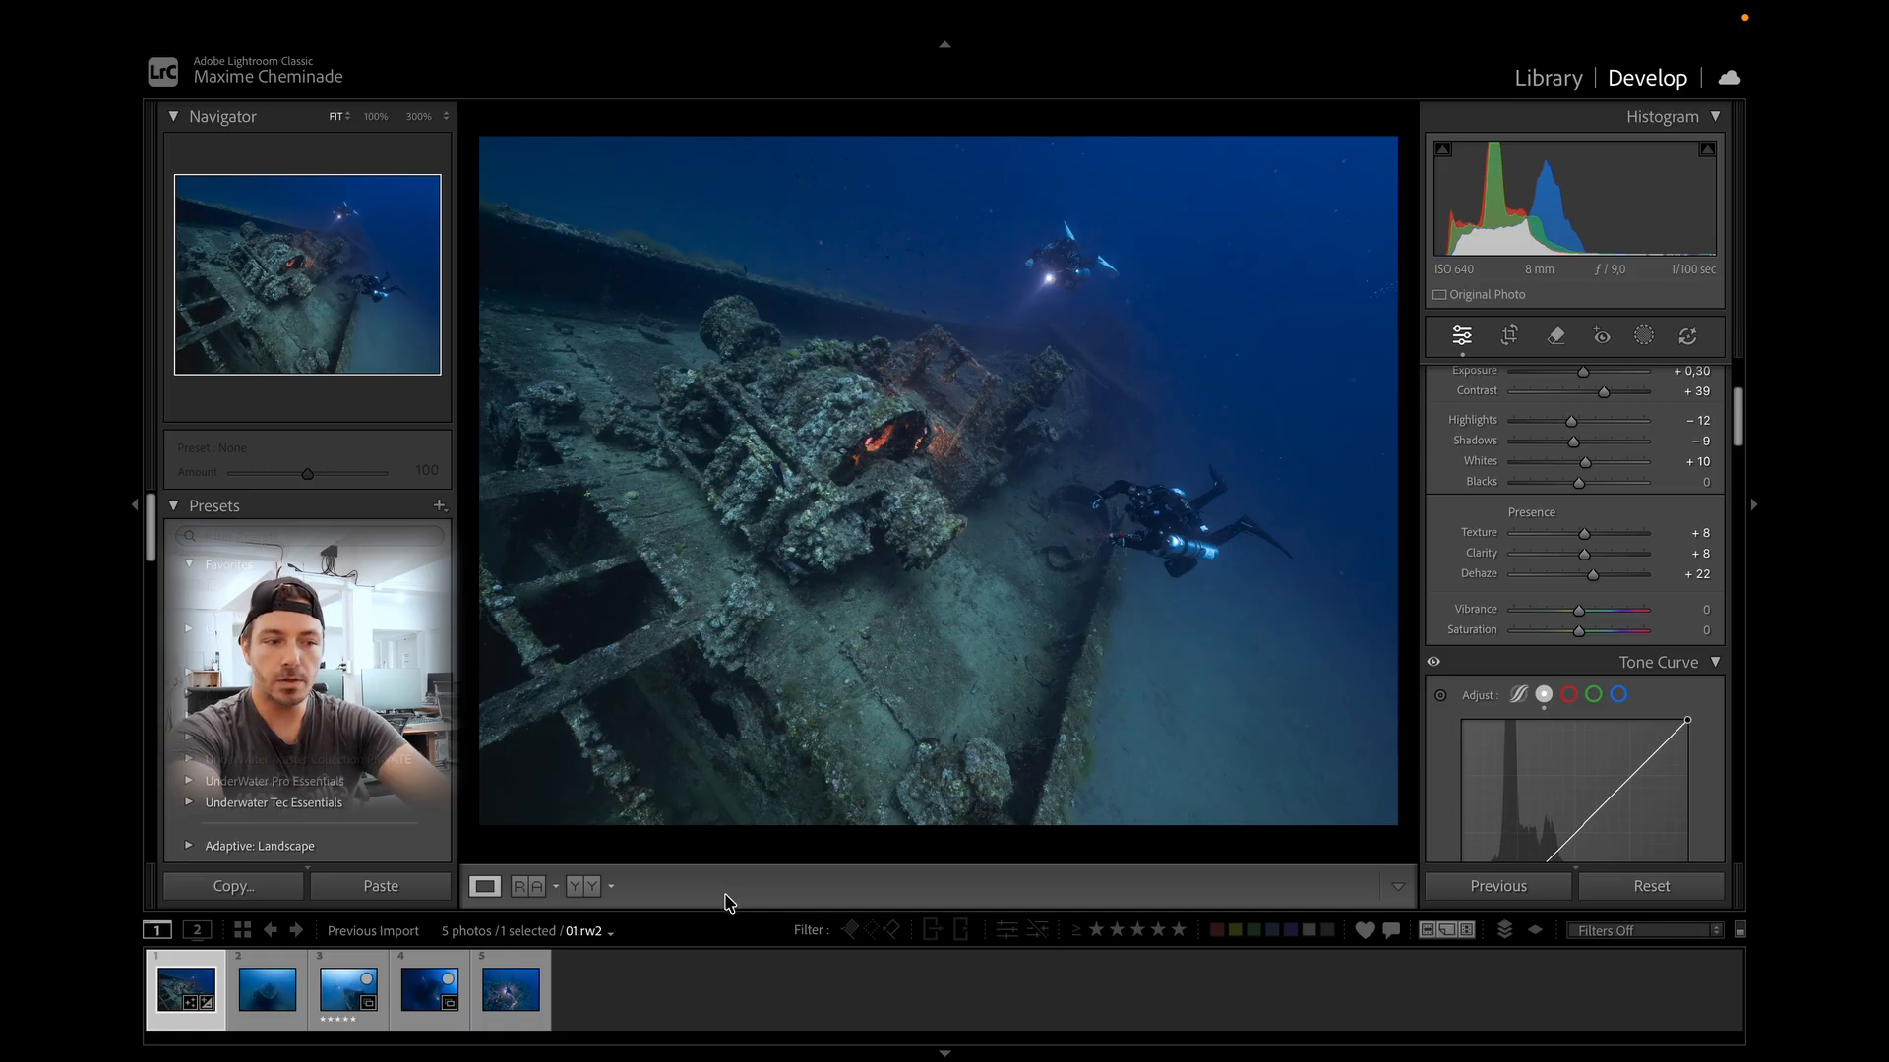
{"action": "left_click", "coordinate": [584, 889]}
{"action": "left_click", "coordinate": [585, 891]}
{"action": "left_click", "coordinate": [586, 890]}
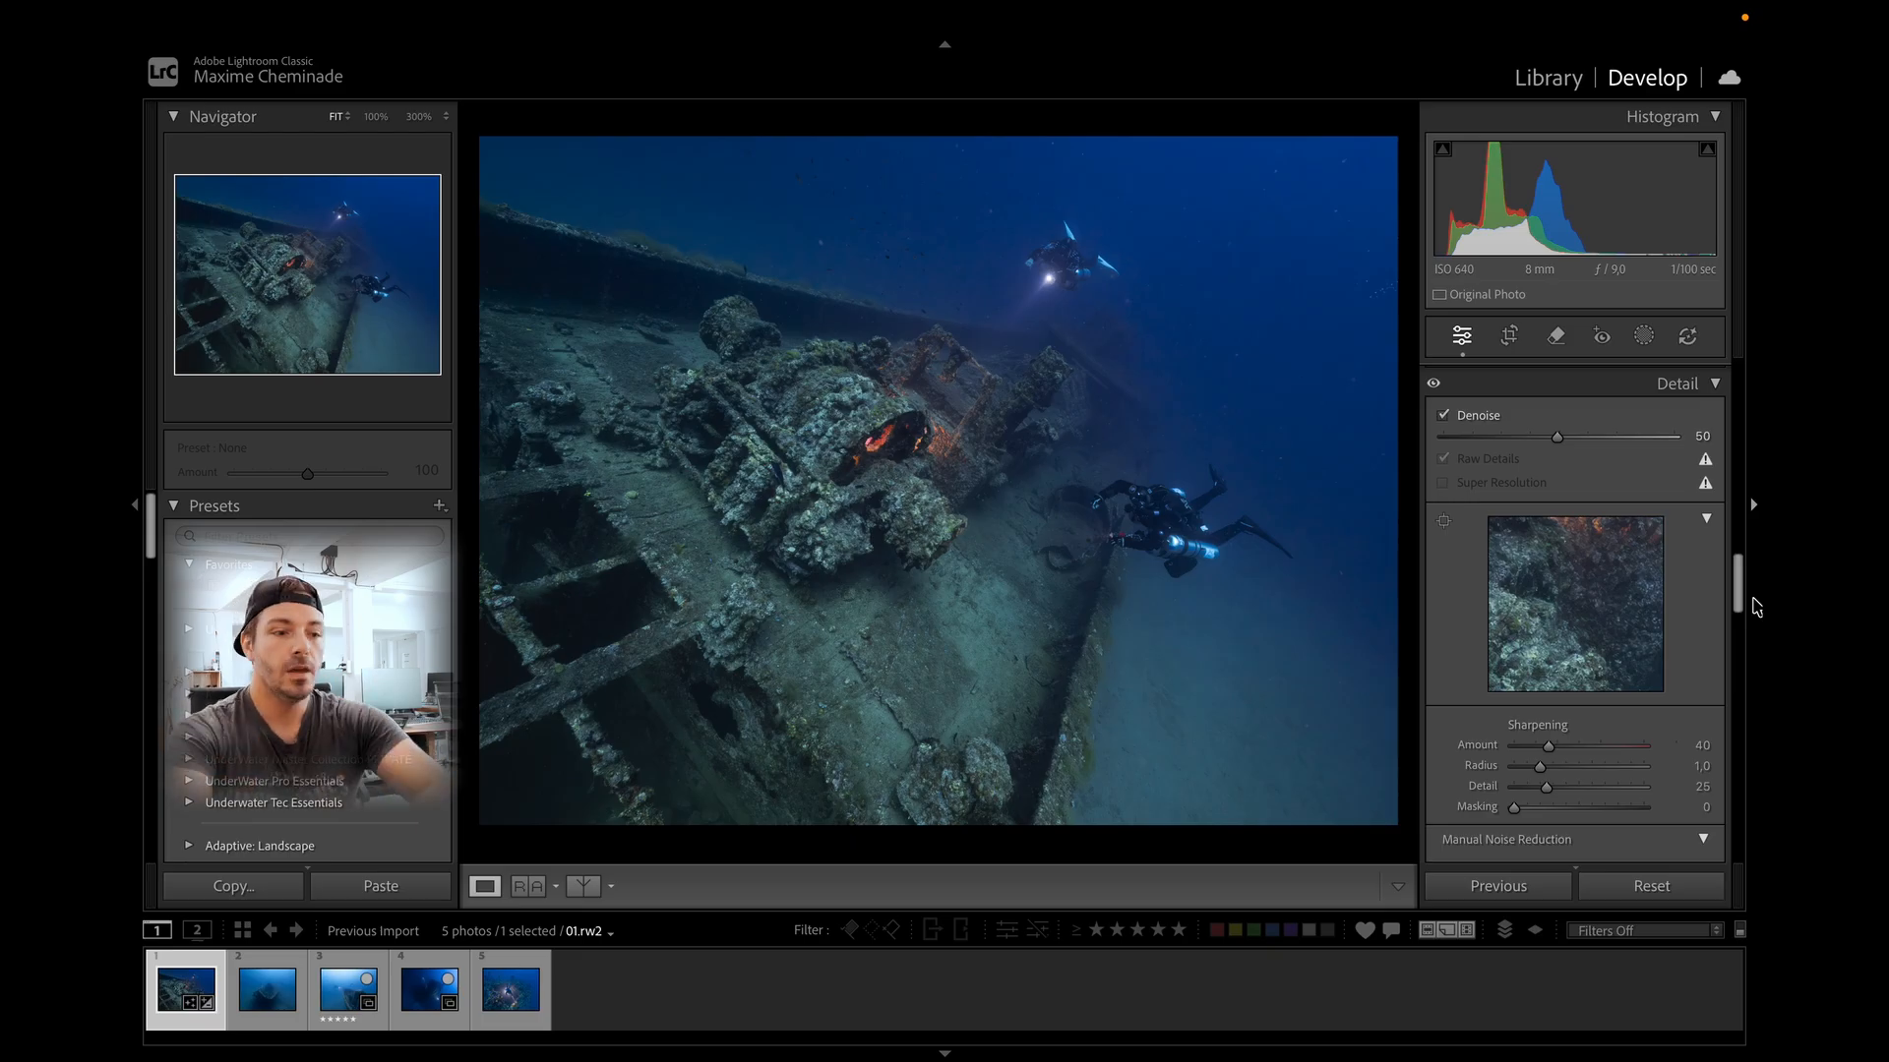
In Calibration, set the shadows tint to +8, red primary hue to +25 and red primary saturation to -76.
{"action": "left_click_drag", "start_coordinate": [1735, 598], "coordinate": [1734, 882]}
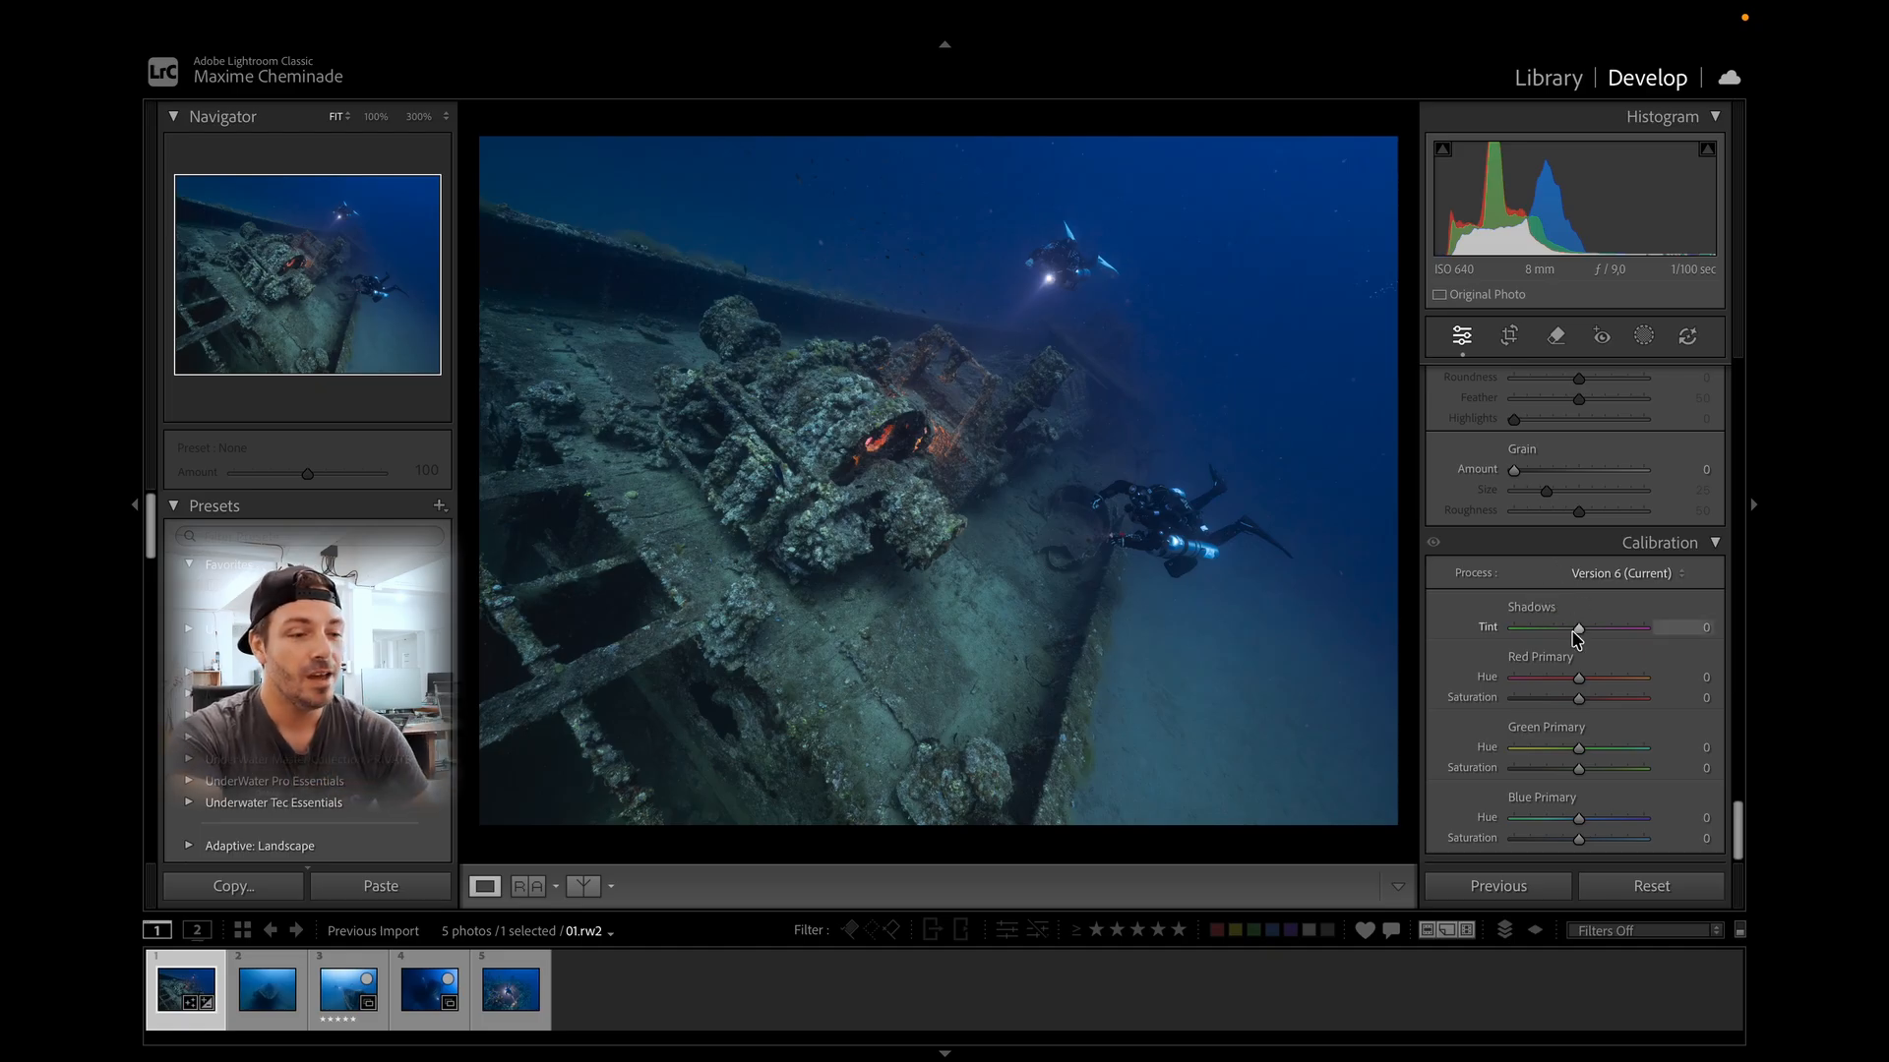
{"action": "left_click_drag", "start_coordinate": [1574, 630], "coordinate": [1584, 630]}
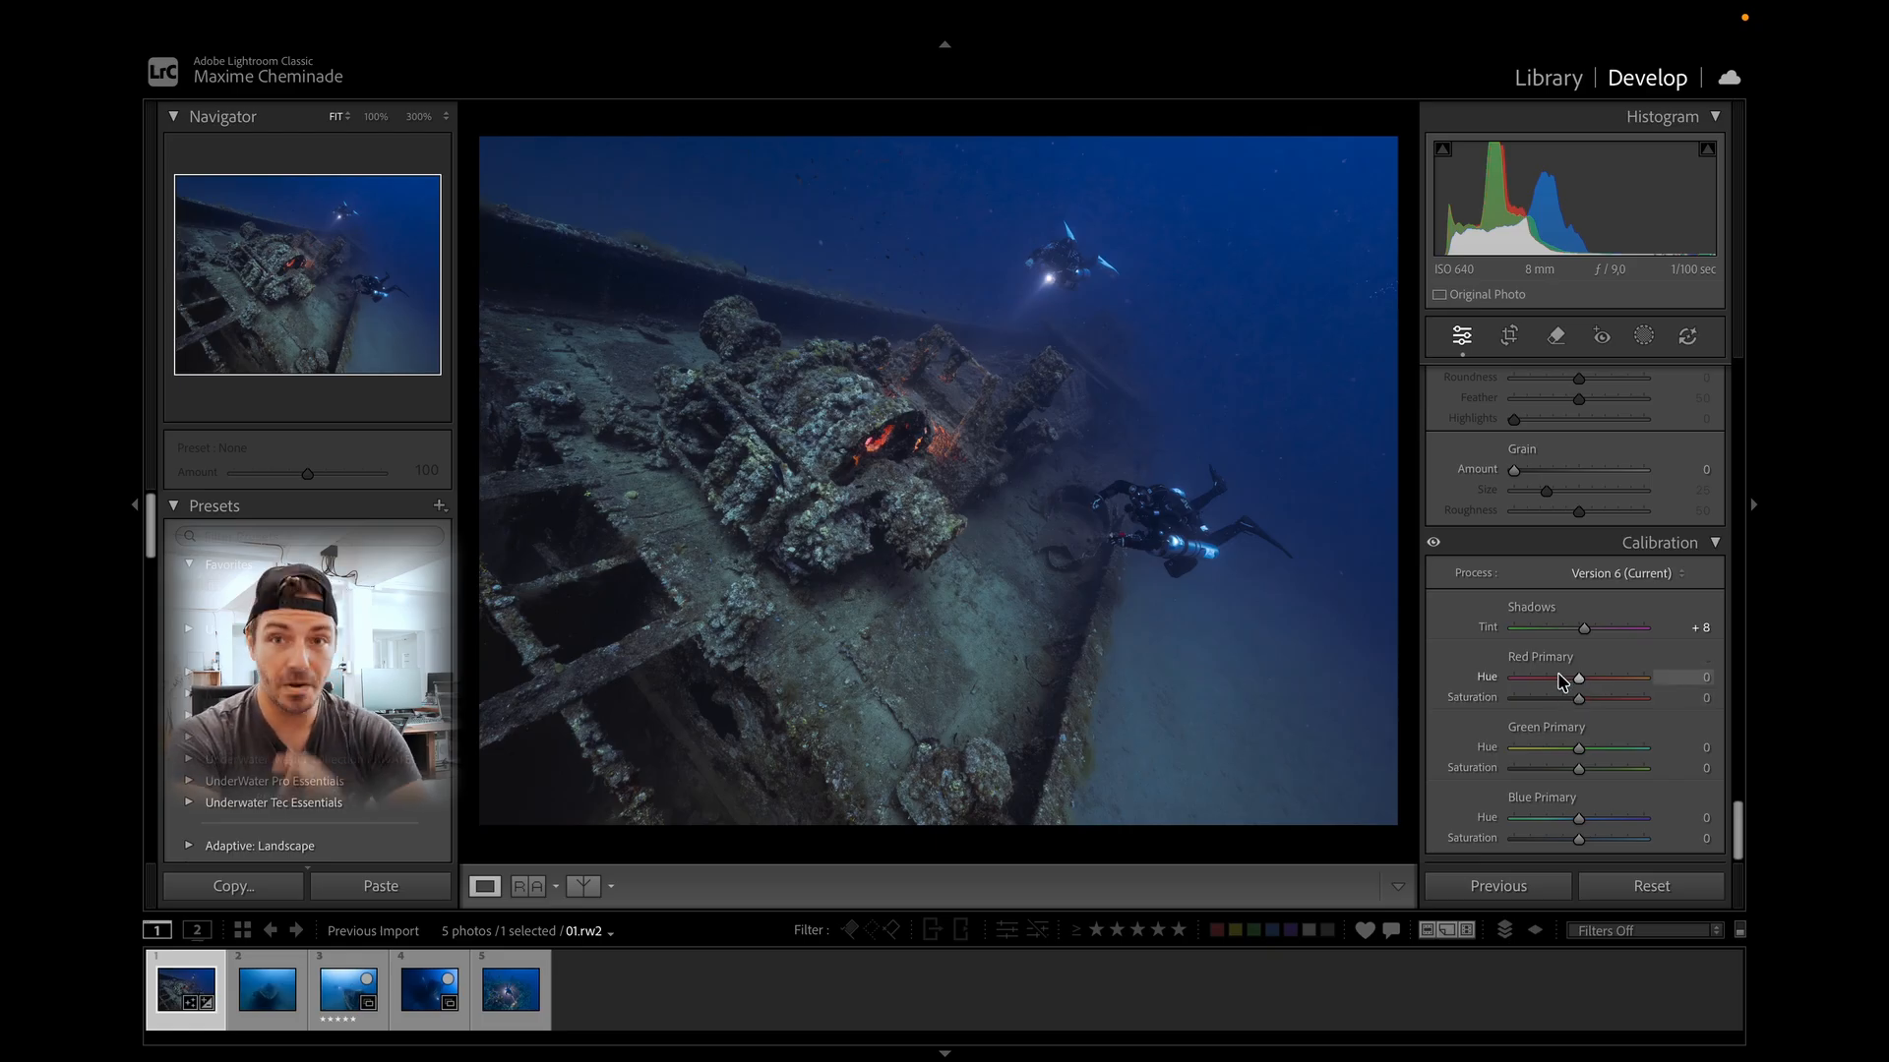
{"action": "left_click_drag", "start_coordinate": [1566, 680], "coordinate": [1594, 697]}
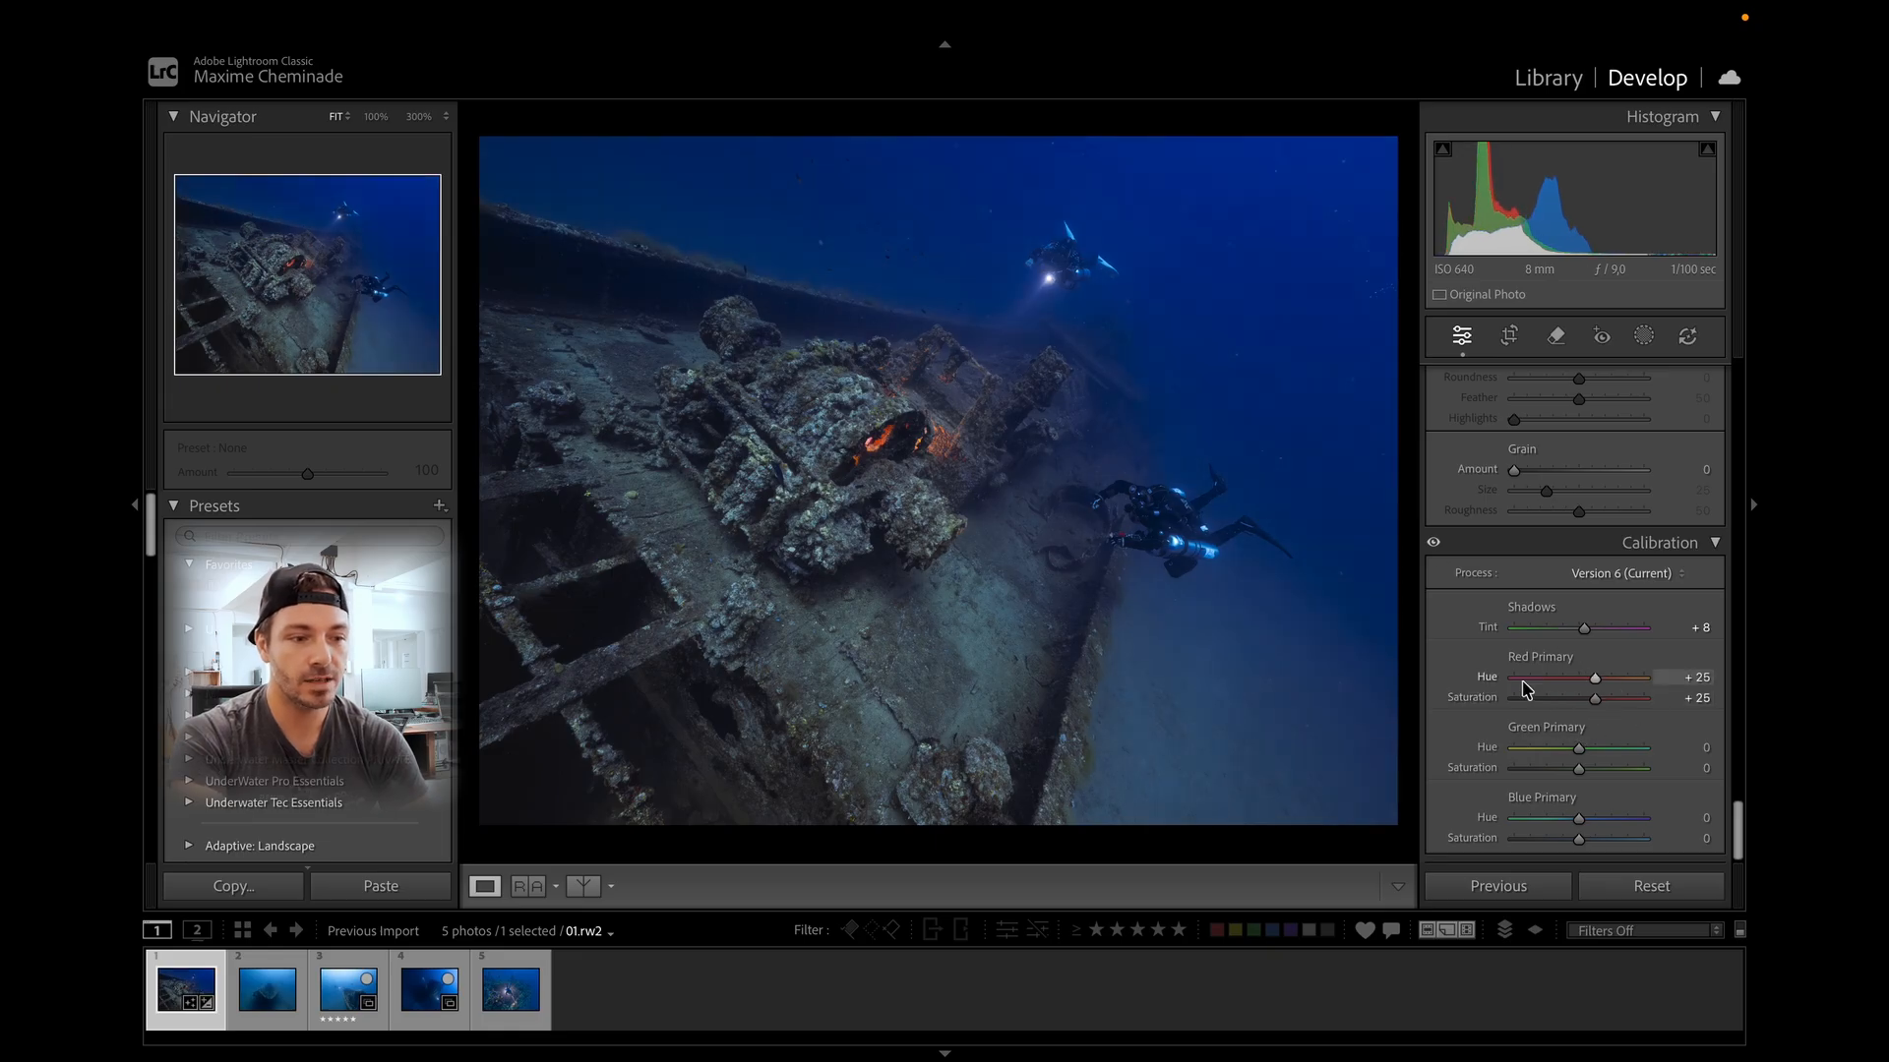
{"action": "left_click_drag", "start_coordinate": [1595, 697], "coordinate": [1527, 698]}
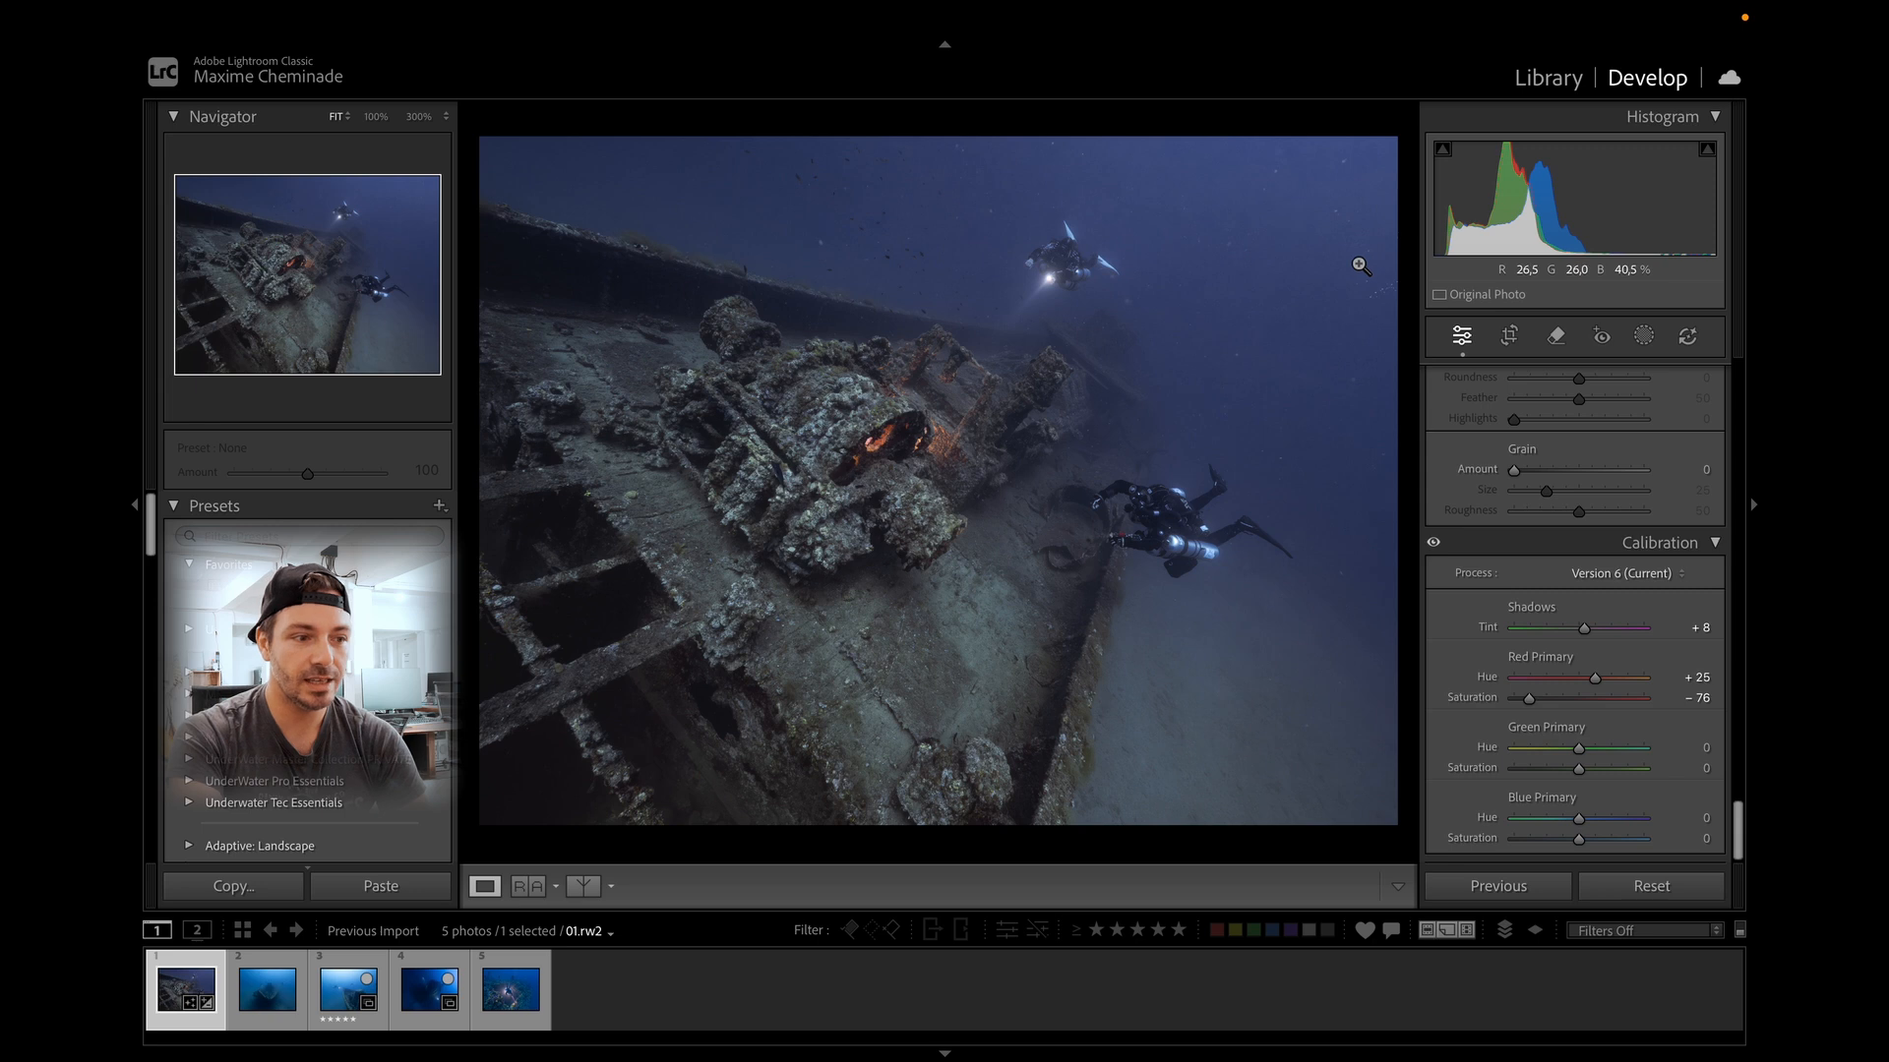
Set the red primary to hue +54, saturation +13, green primary +25/+11, and blue primary -31/-6.
{"action": "left_click", "coordinate": [1185, 264]}
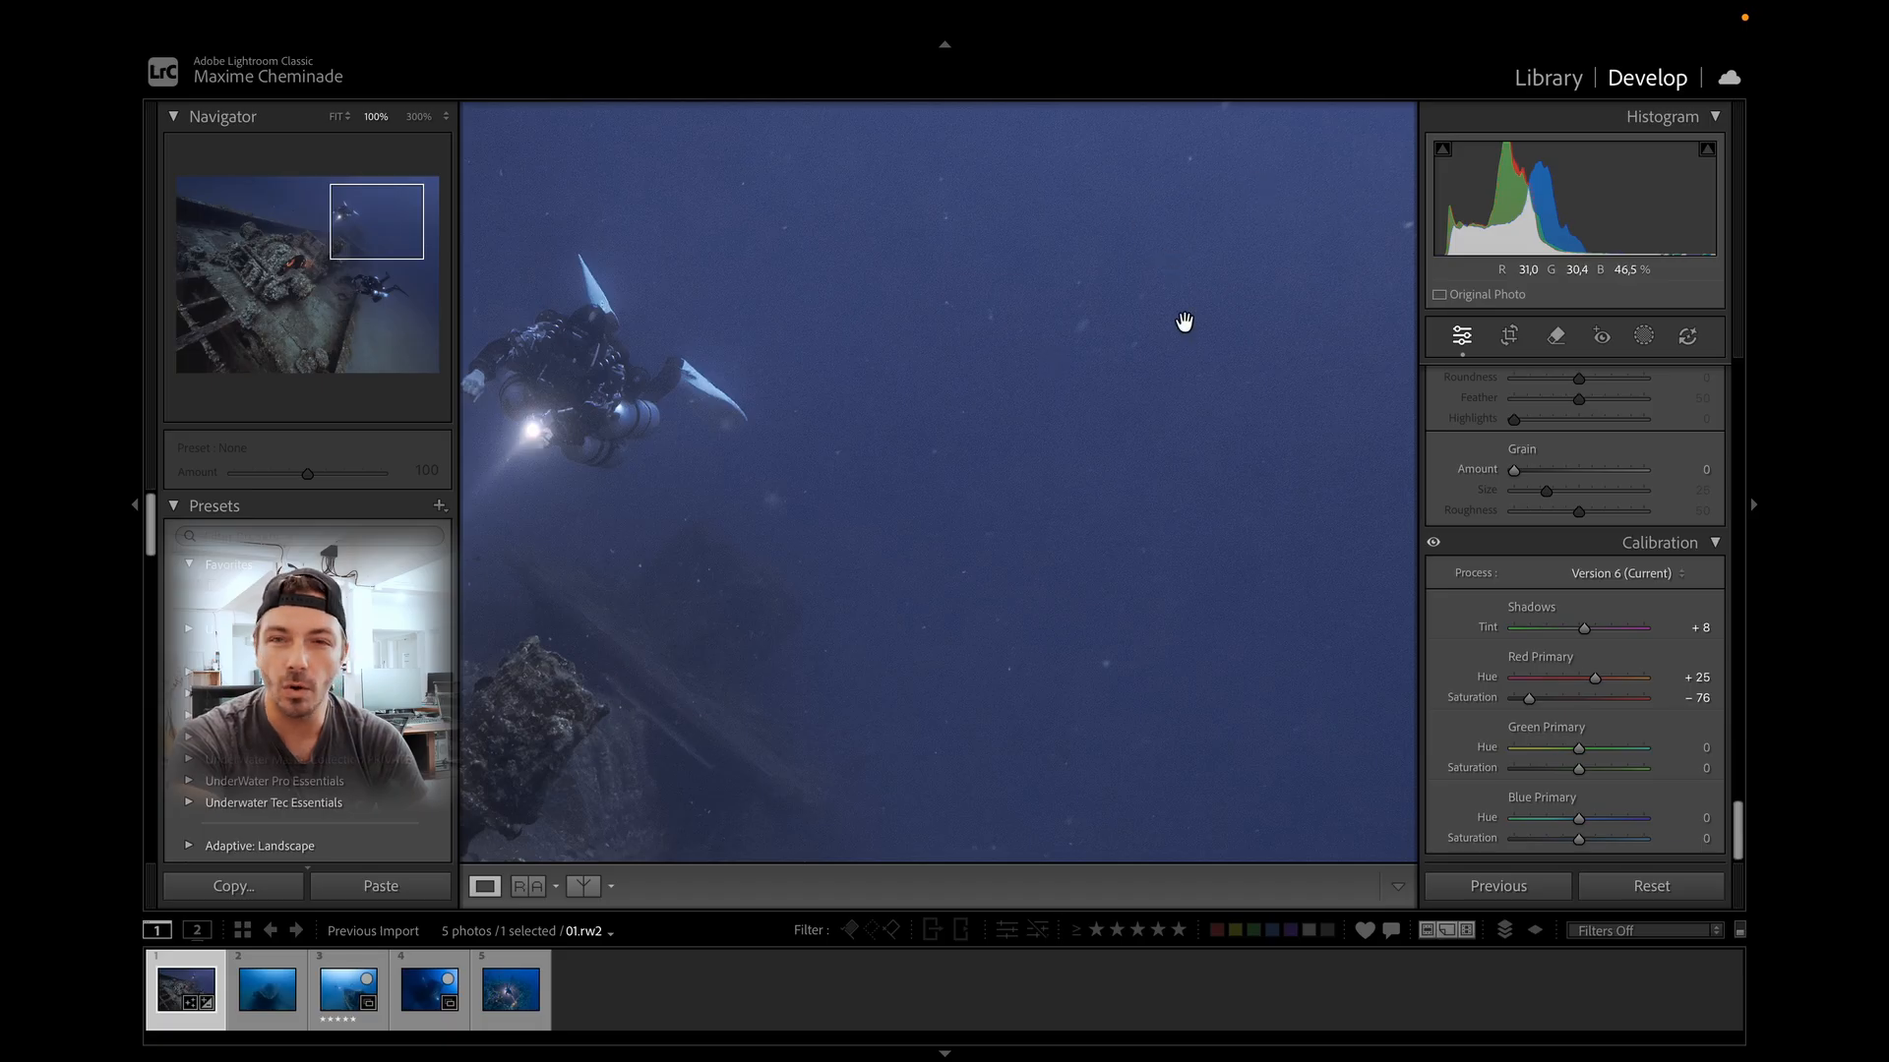
{"action": "left_click", "coordinate": [1225, 455]}
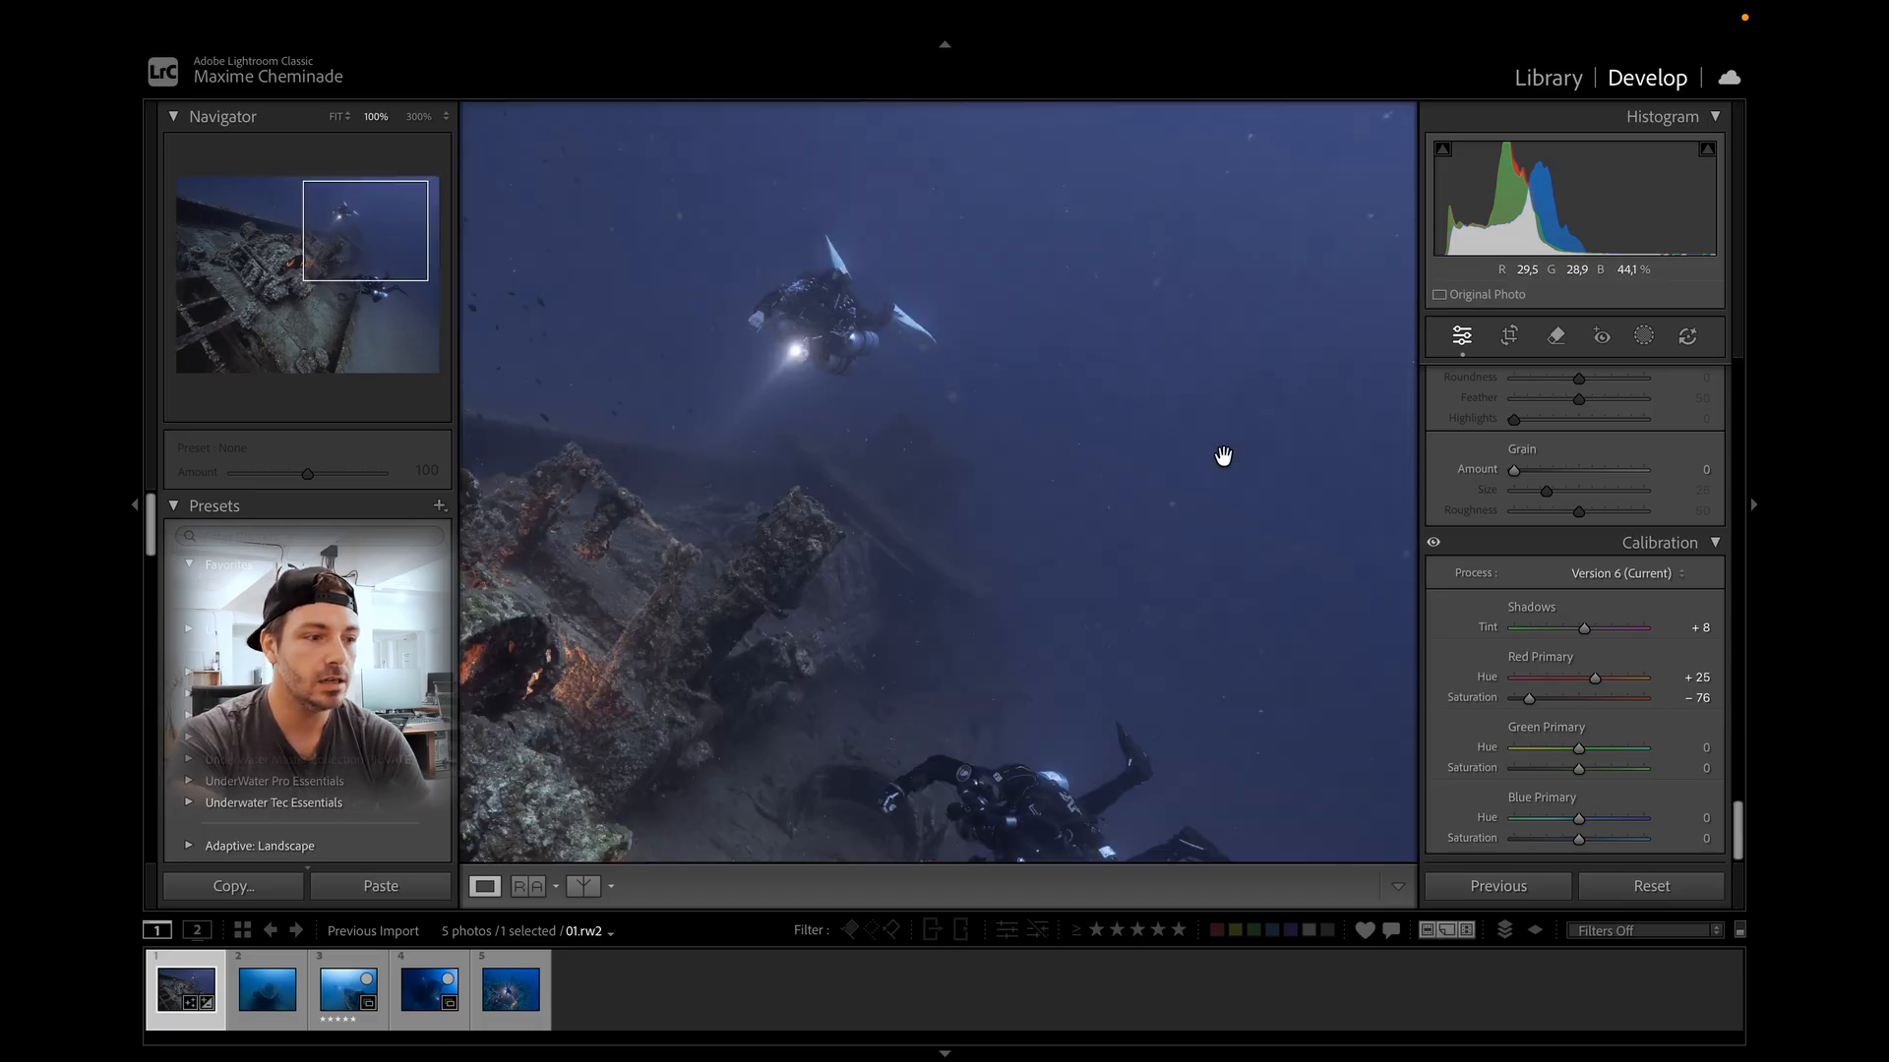
{"action": "left_click_drag", "start_coordinate": [1528, 701], "coordinate": [1560, 820]}
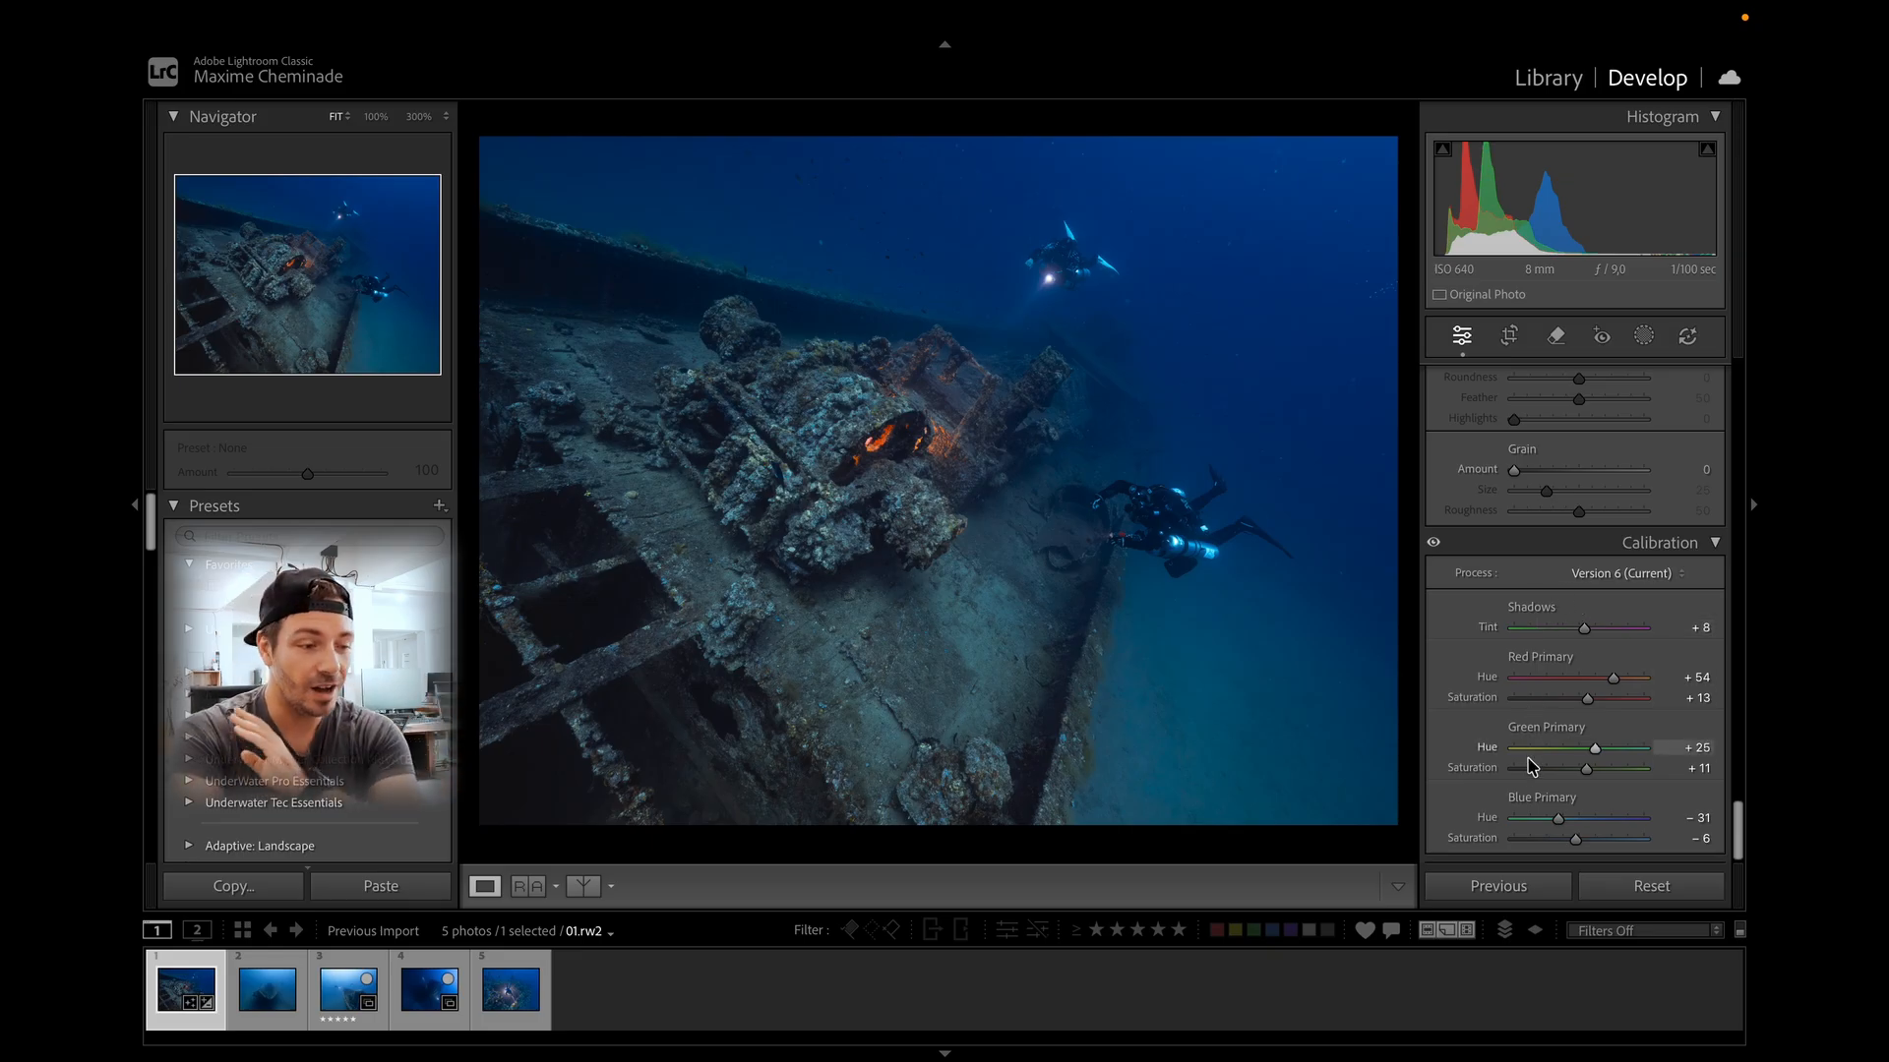
Set the Calibration shadows tint to +14, toggling the Calibration panel off and on to compare.
{"action": "mouse_move", "coordinate": [1583, 631]}
{"action": "left_mouse_down"}
{"action": "mouse_move", "coordinate": [1605, 631]}
{"action": "mouse_move", "coordinate": [1564, 631]}
{"action": "mouse_move", "coordinate": [1599, 639]}
{"action": "left_mouse_up"}
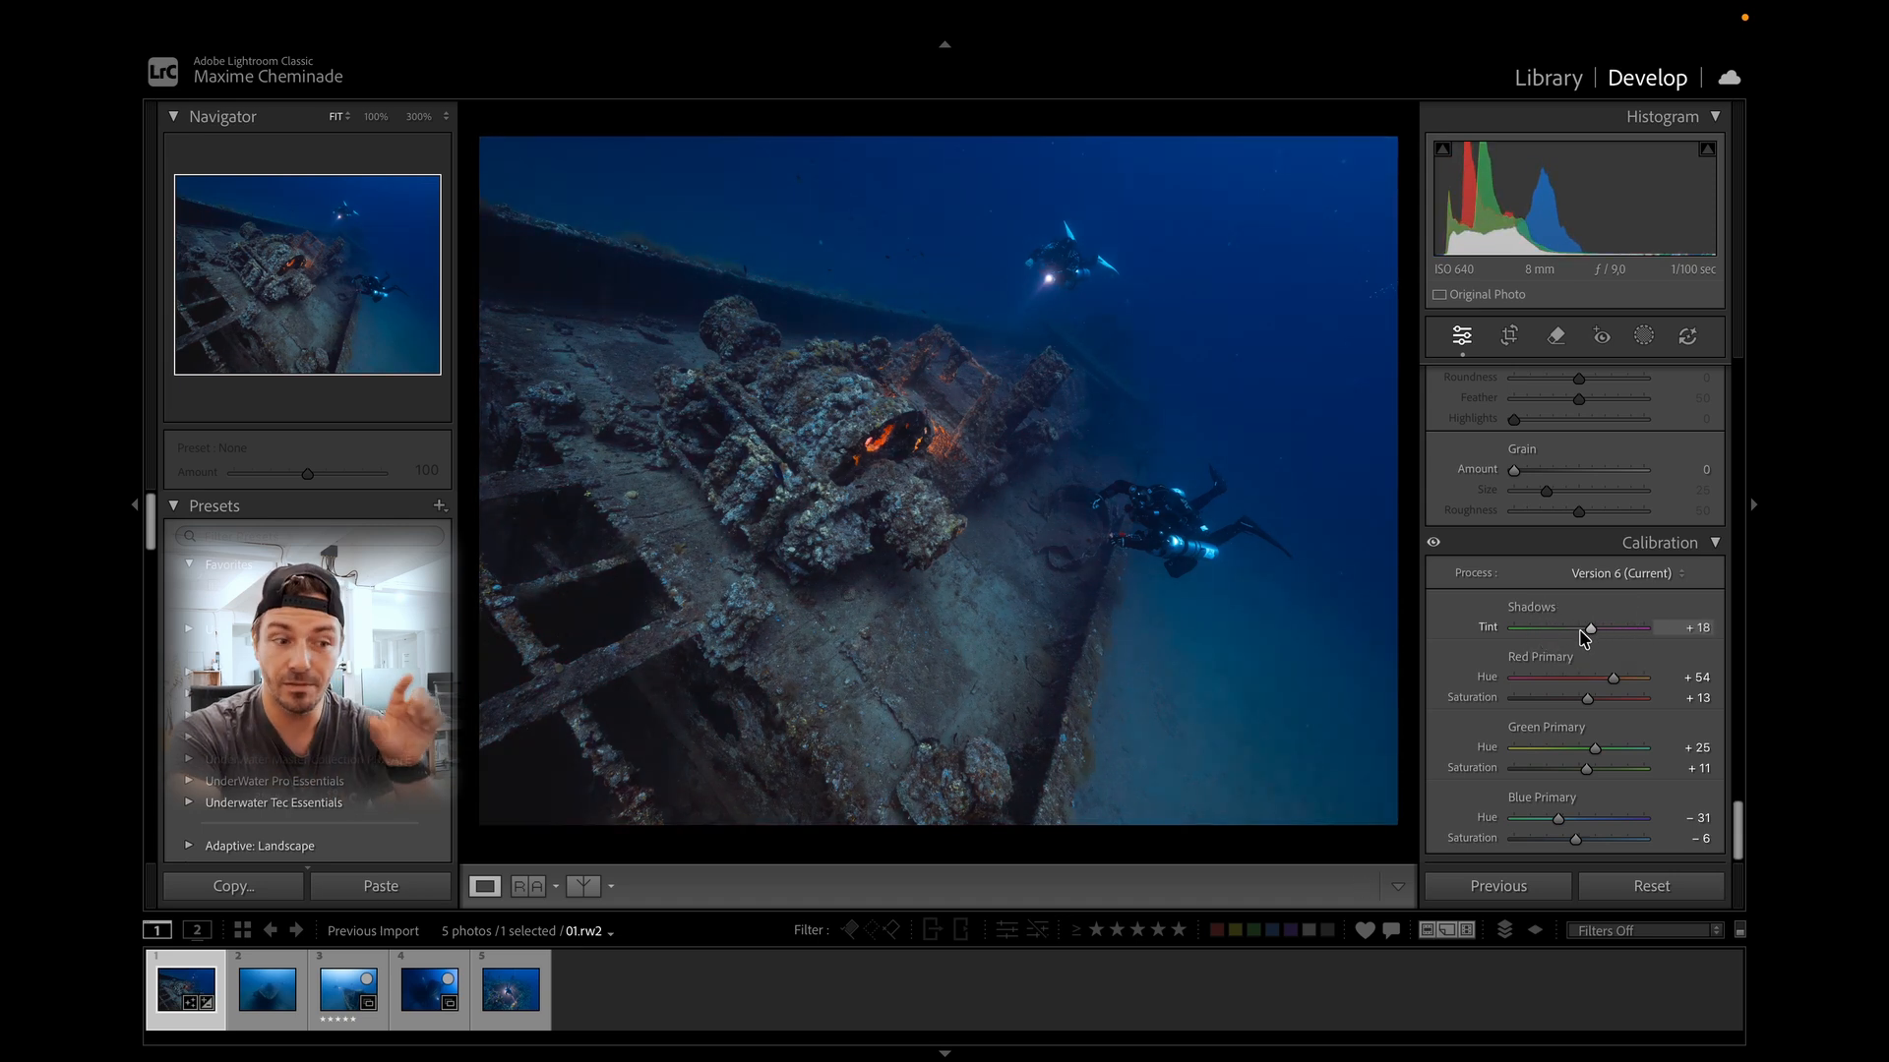
{"action": "left_click", "coordinate": [1434, 542]}
{"action": "left_click", "coordinate": [1435, 542]}
{"action": "left_click", "coordinate": [1436, 542]}
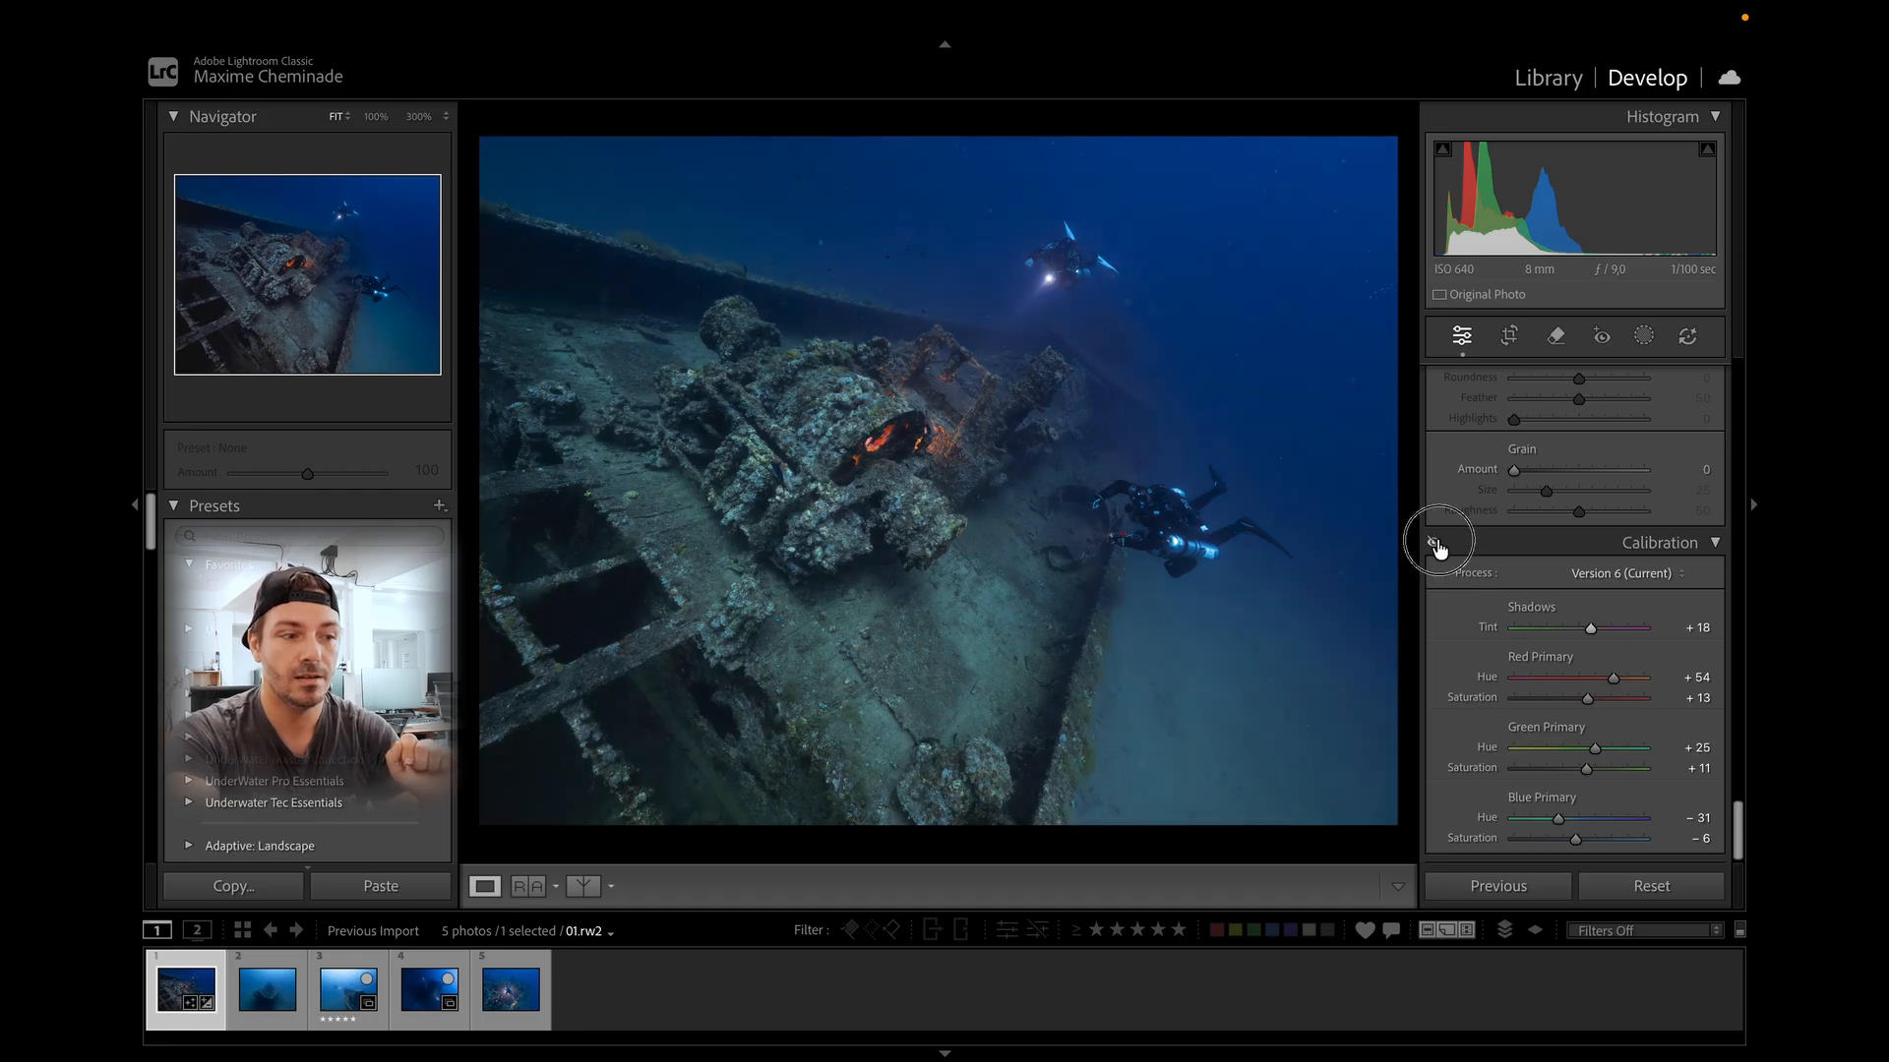
{"action": "left_click", "coordinate": [1436, 542]}
{"action": "left_click", "coordinate": [1435, 542]}
{"action": "left_click", "coordinate": [1436, 542]}
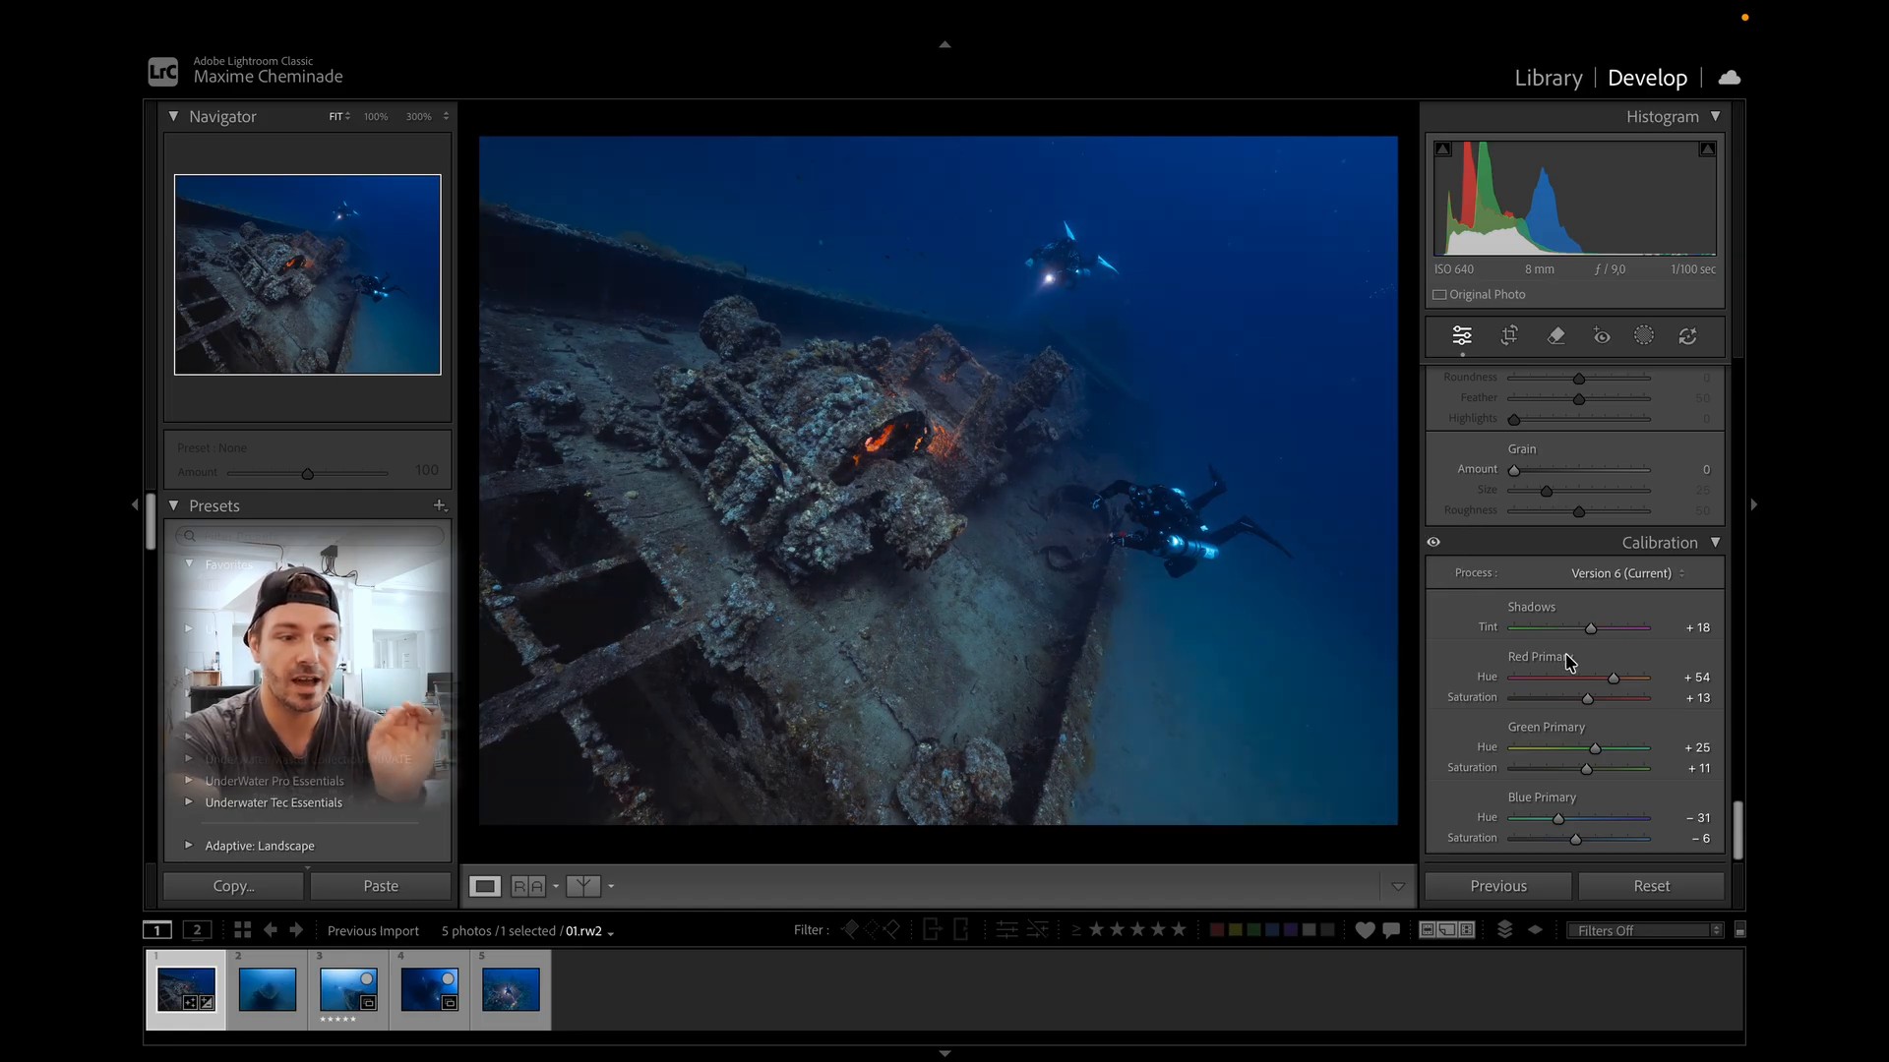
{"action": "left_click_drag", "start_coordinate": [1593, 628], "coordinate": [1588, 631]}
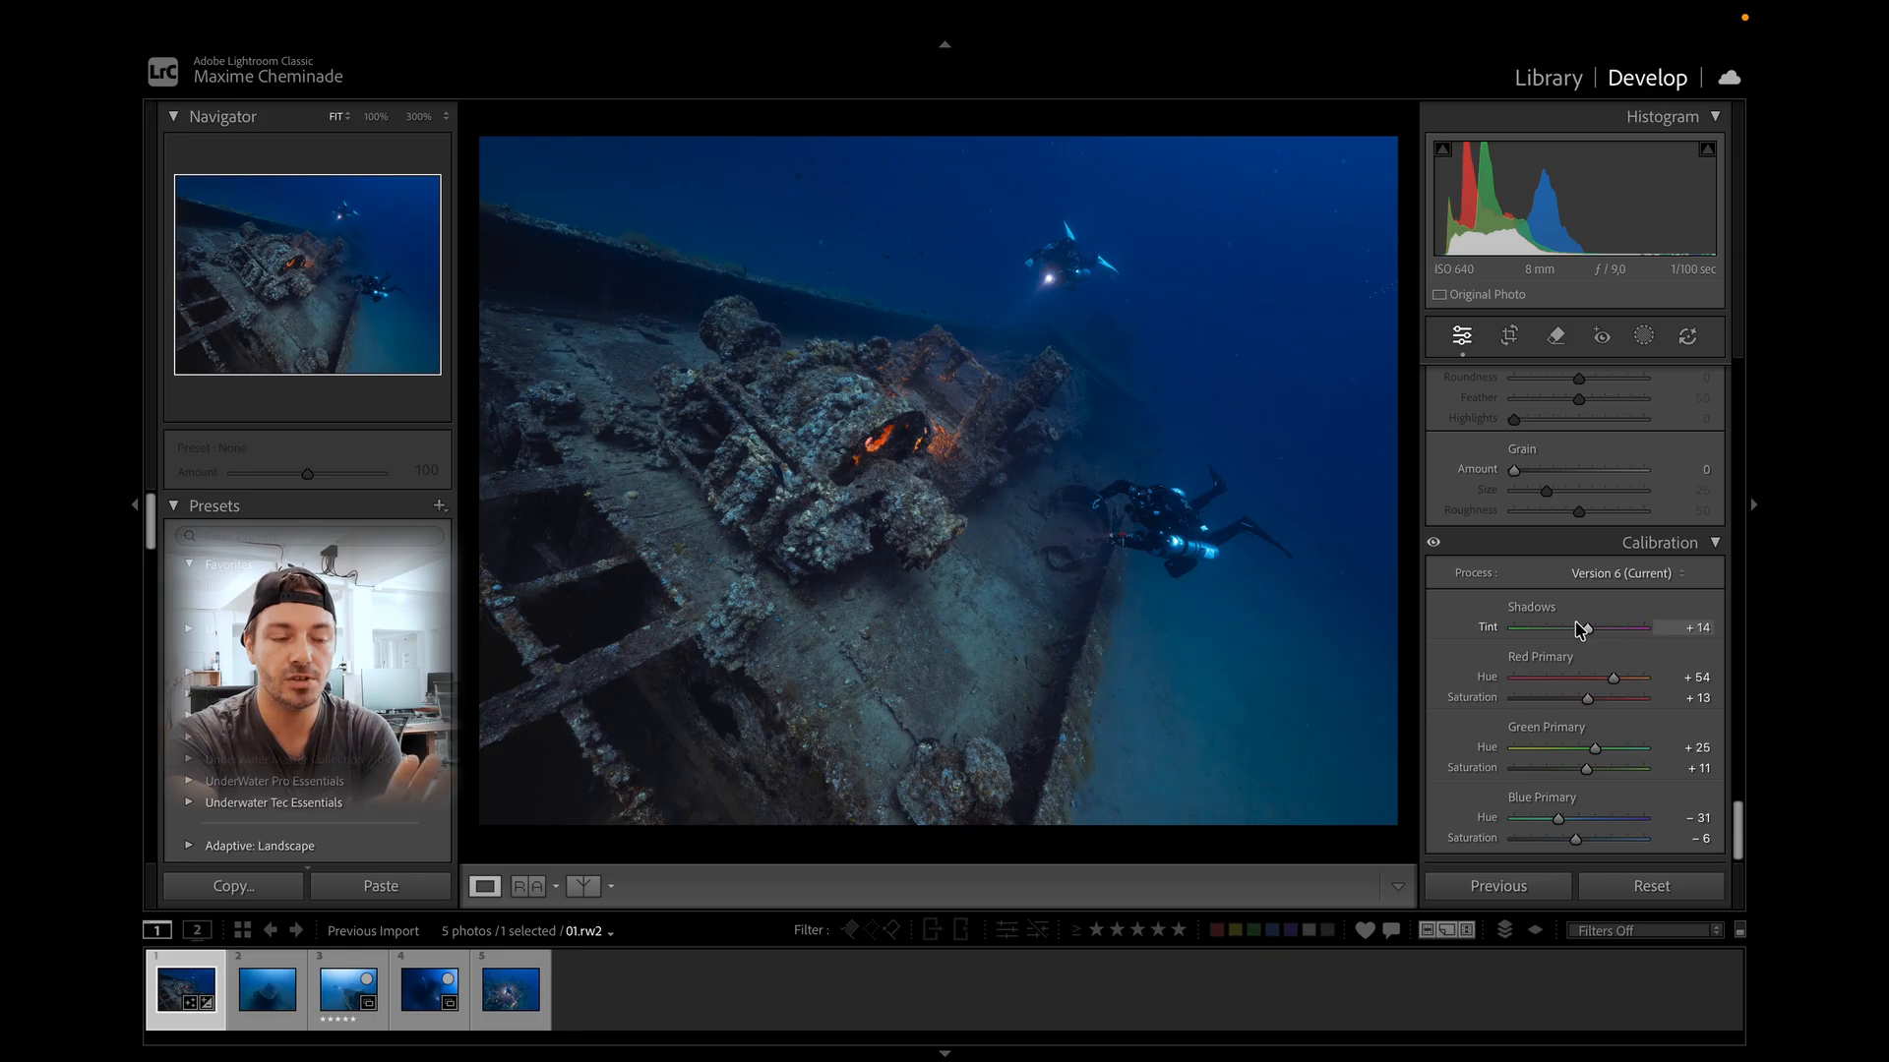